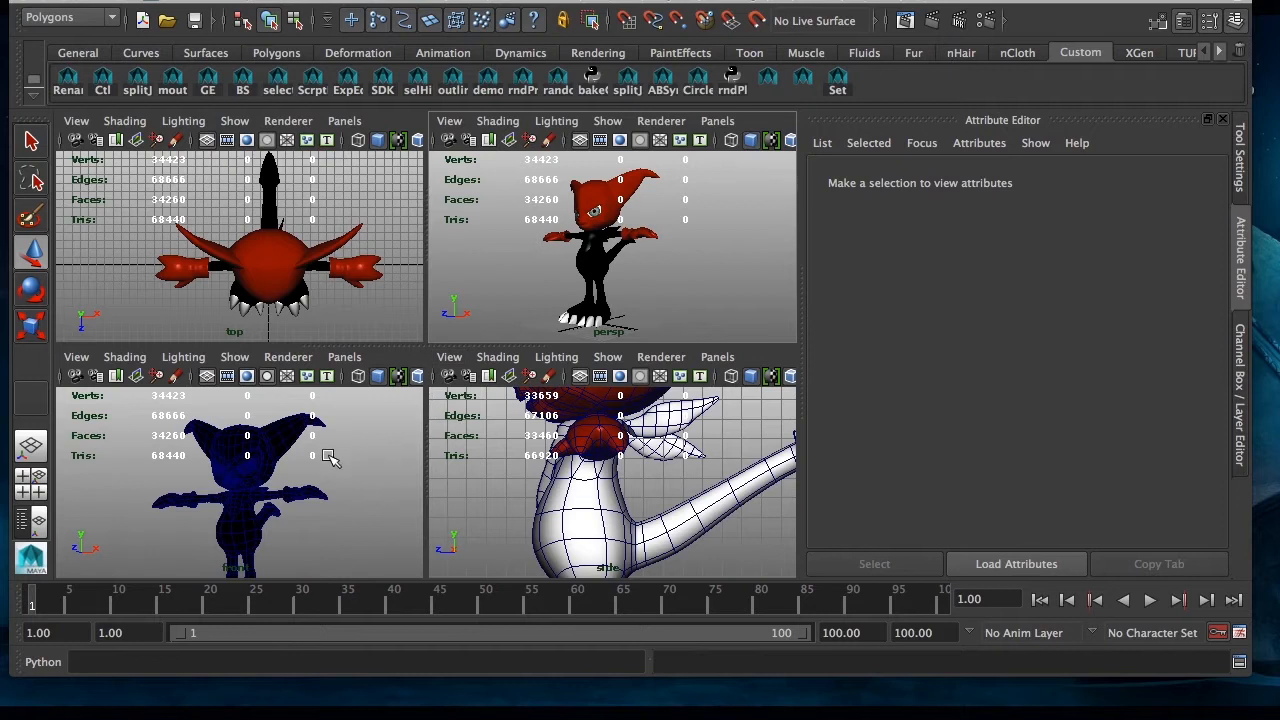
Open the render settings and make sure Enable Default Light is off in the common Render Options.
click(986, 20)
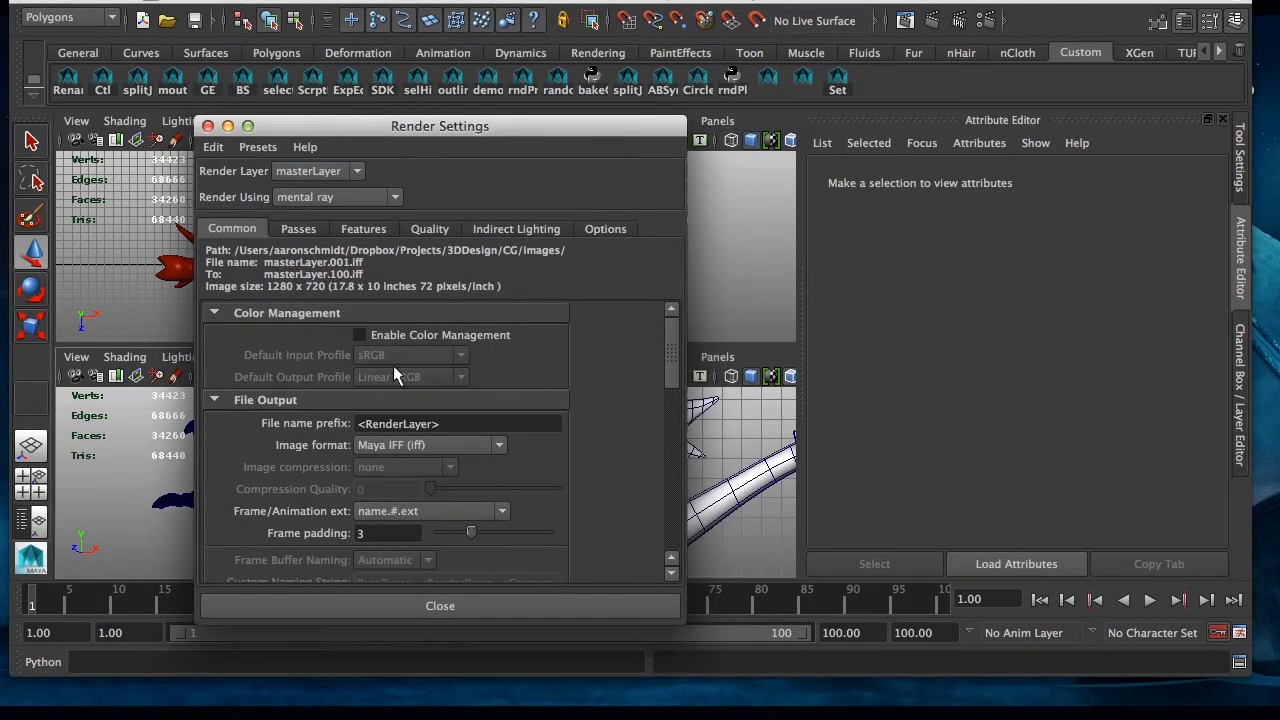
drag(669, 338, 634, 545)
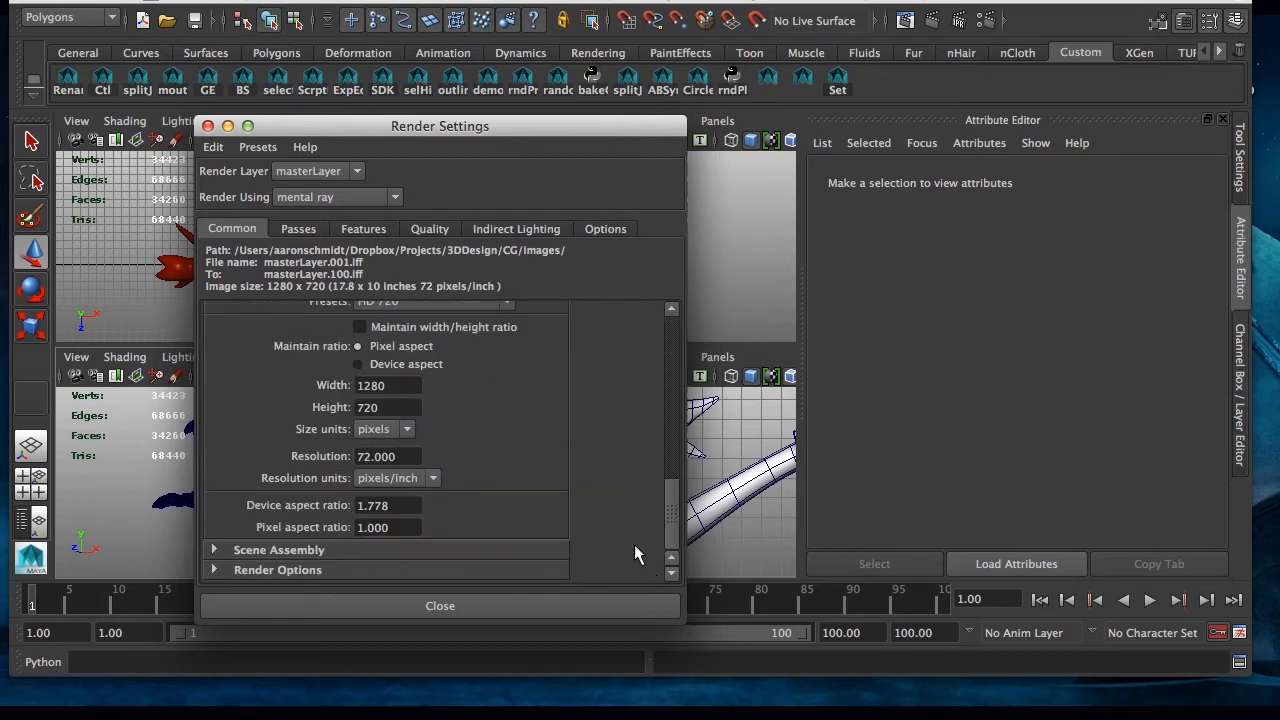
click(246, 570)
drag(676, 487, 677, 523)
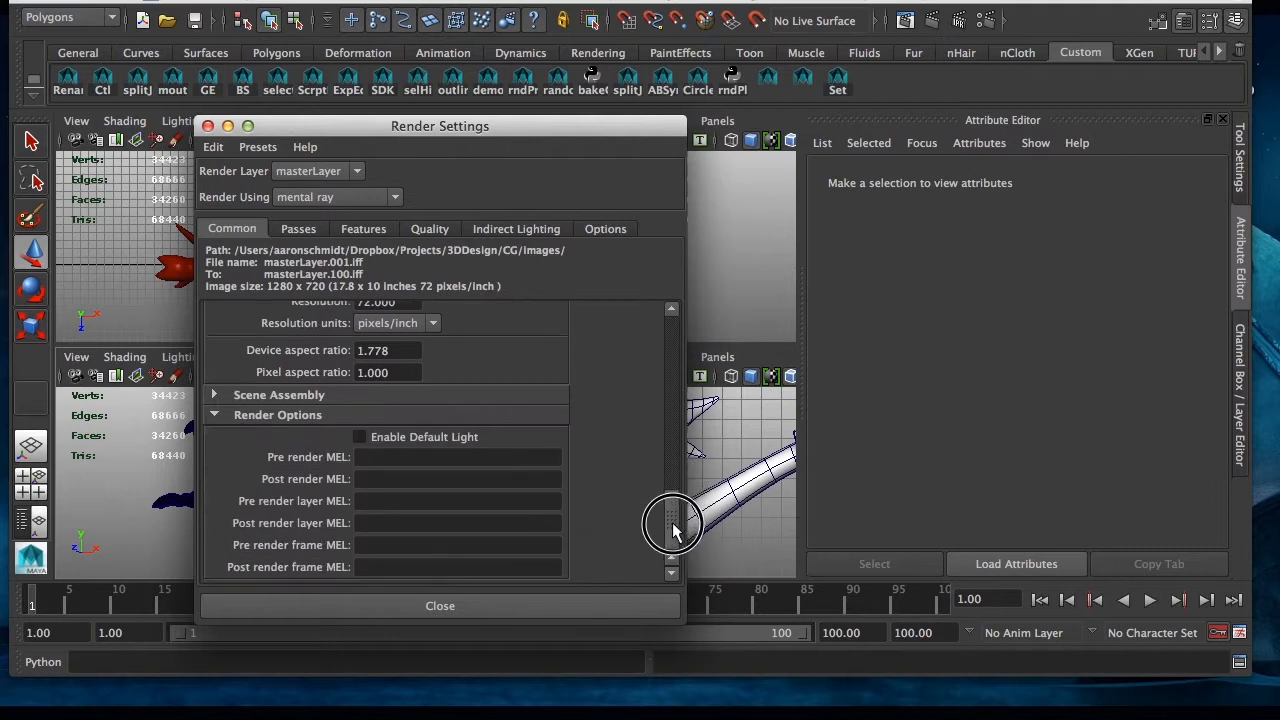
click(359, 438)
drag(663, 522, 636, 332)
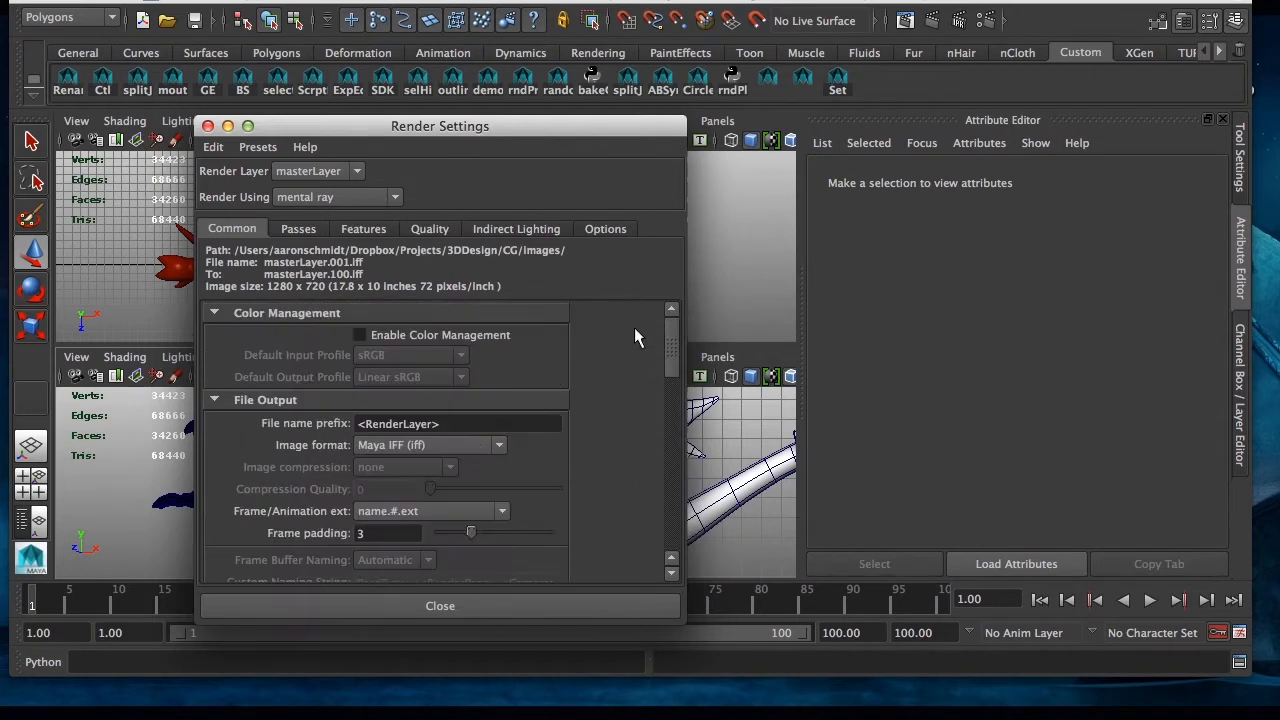
Set the Final Gathering accuracy to 50 in the indirect lighting settings, with Final Gathering enabled.
click(440, 229)
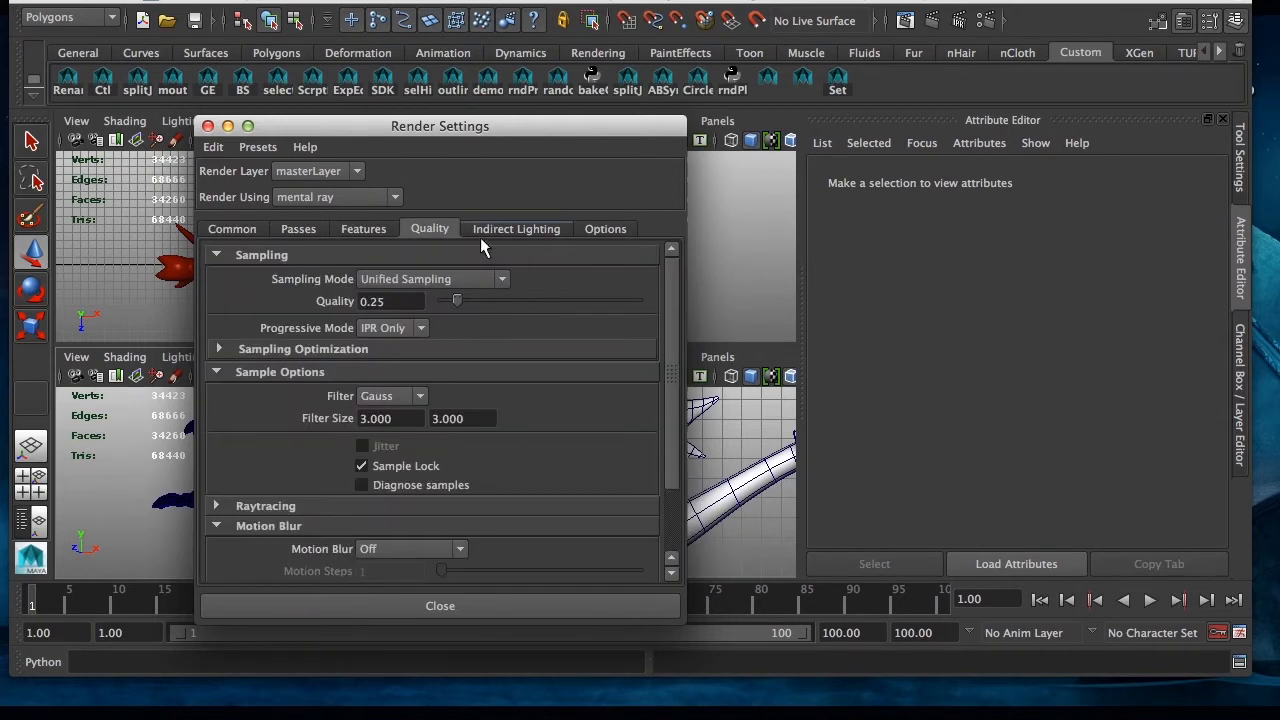
click(526, 229)
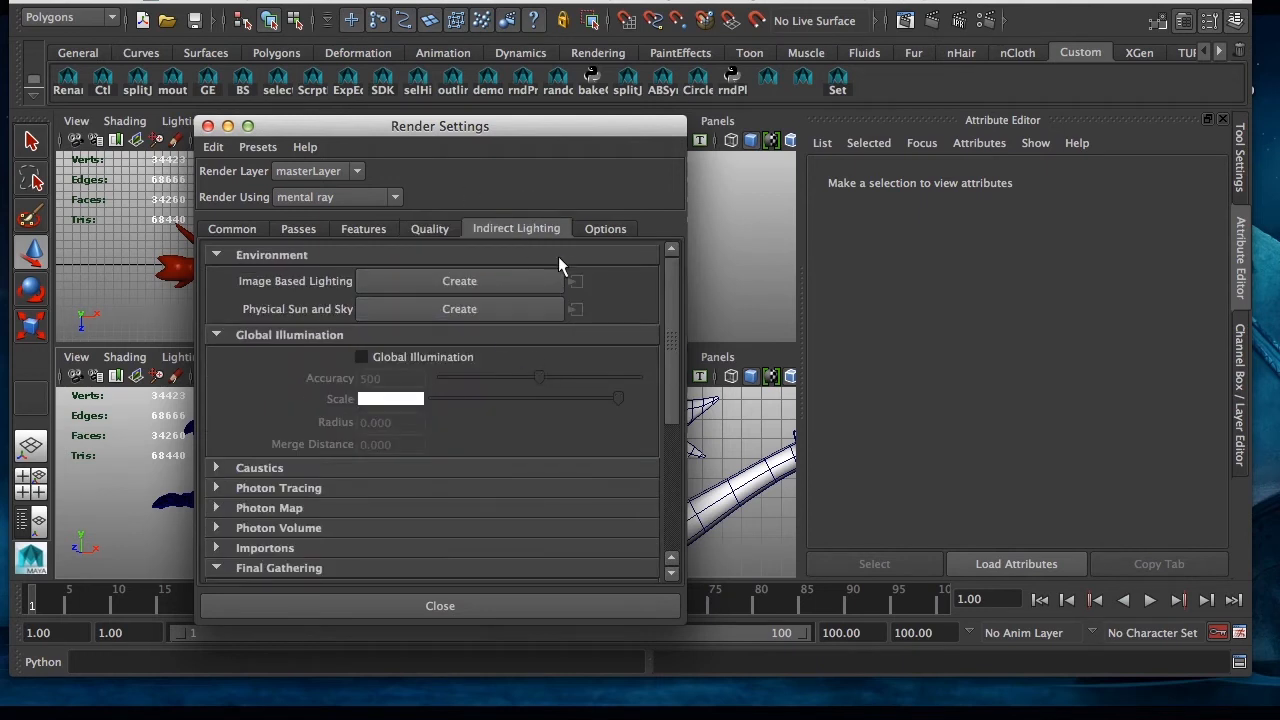
scroll(670, 444, down, 3)
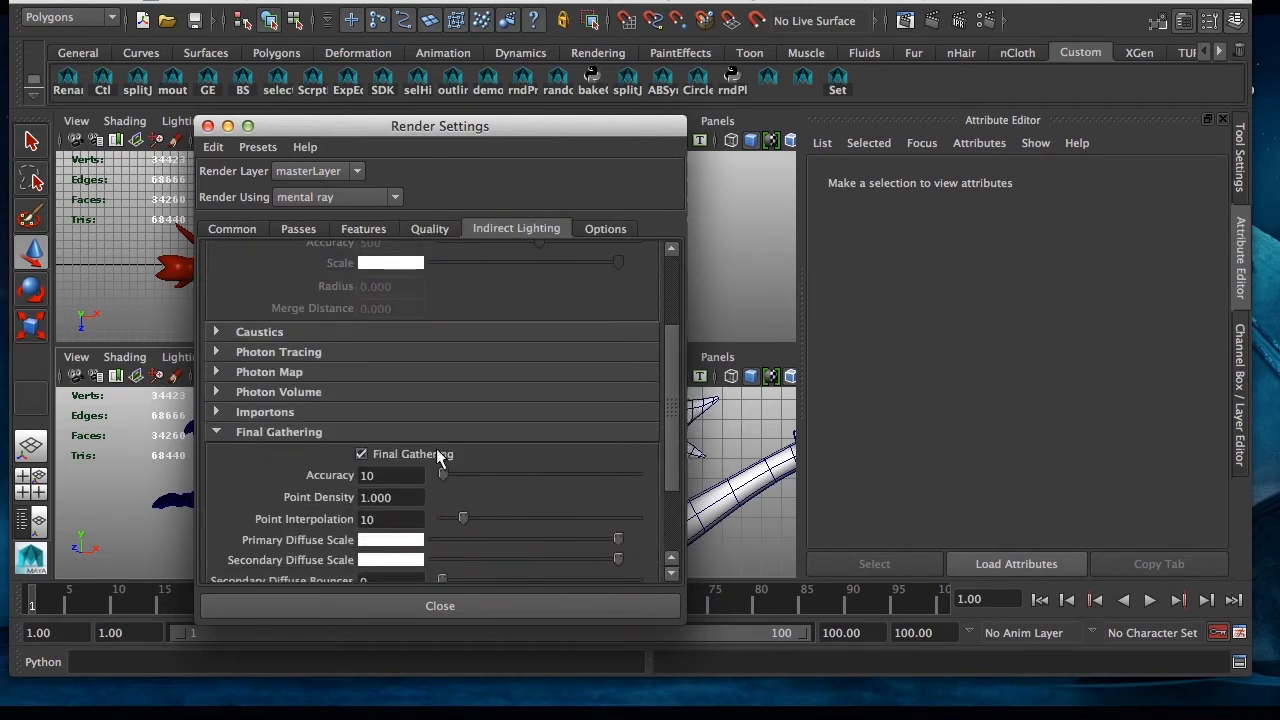
click(379, 455)
double_click(407, 474)
text(50)
key(Return)
Create an image based lighting node for the environment and set its type to Texture.
drag(676, 360, 659, 305)
click(497, 281)
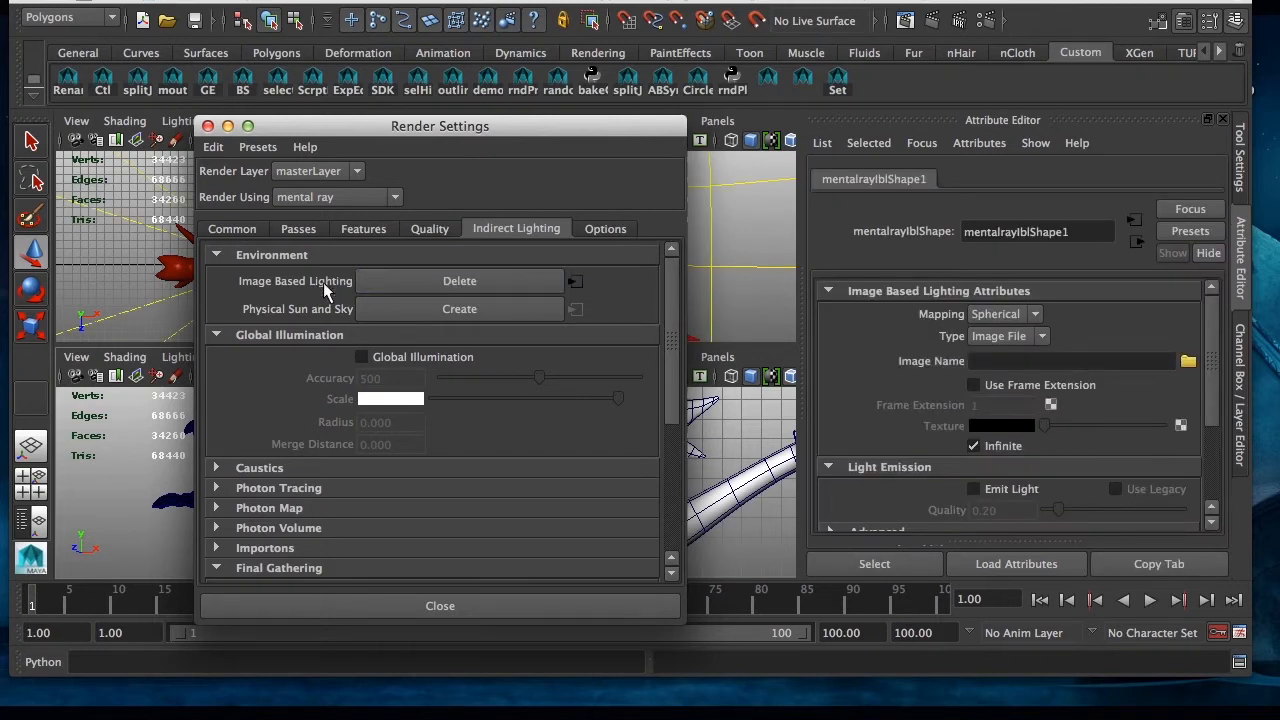
click(1040, 336)
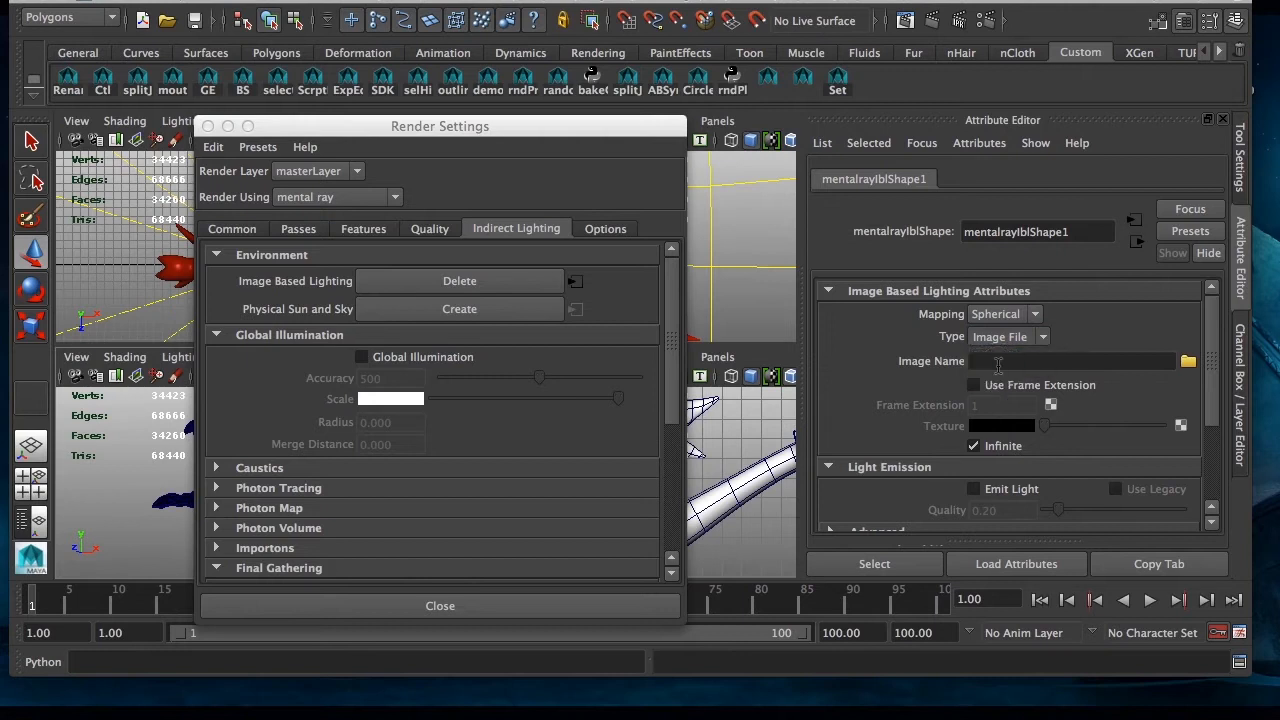
click(1000, 362)
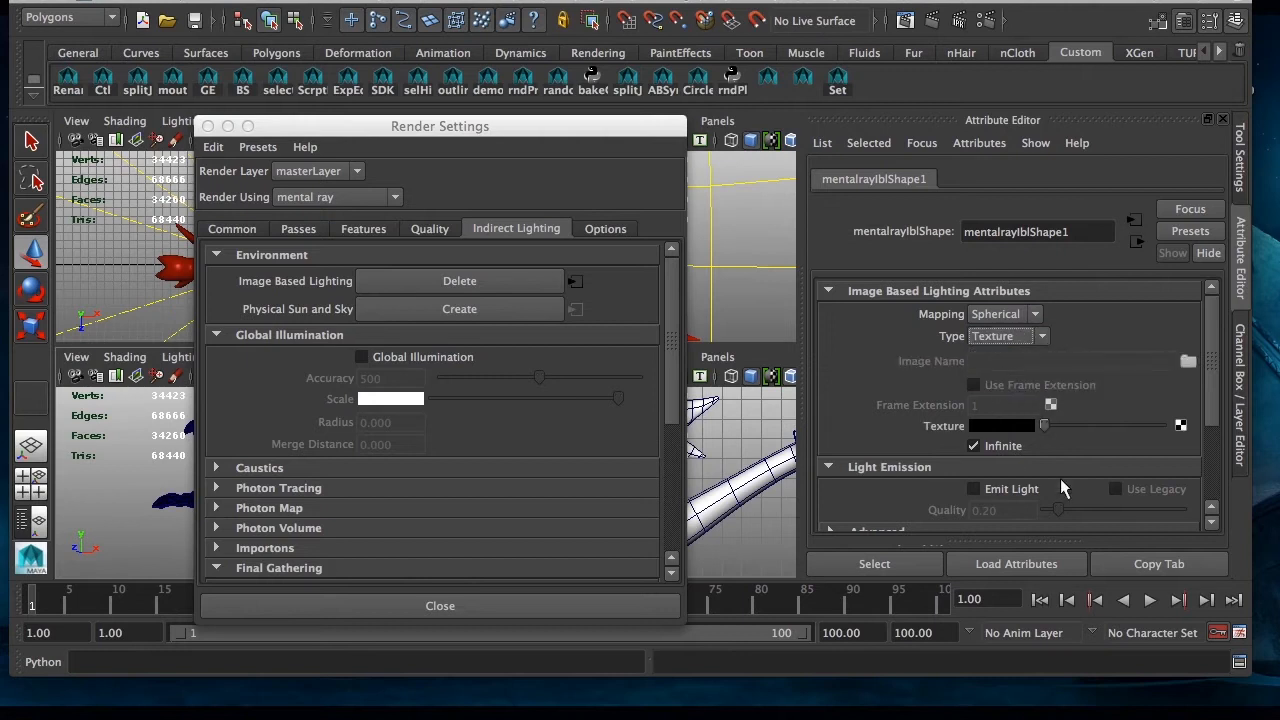
Set the image based lighting texture to a light grey color and fine-tune its brightness value.
click(1024, 426)
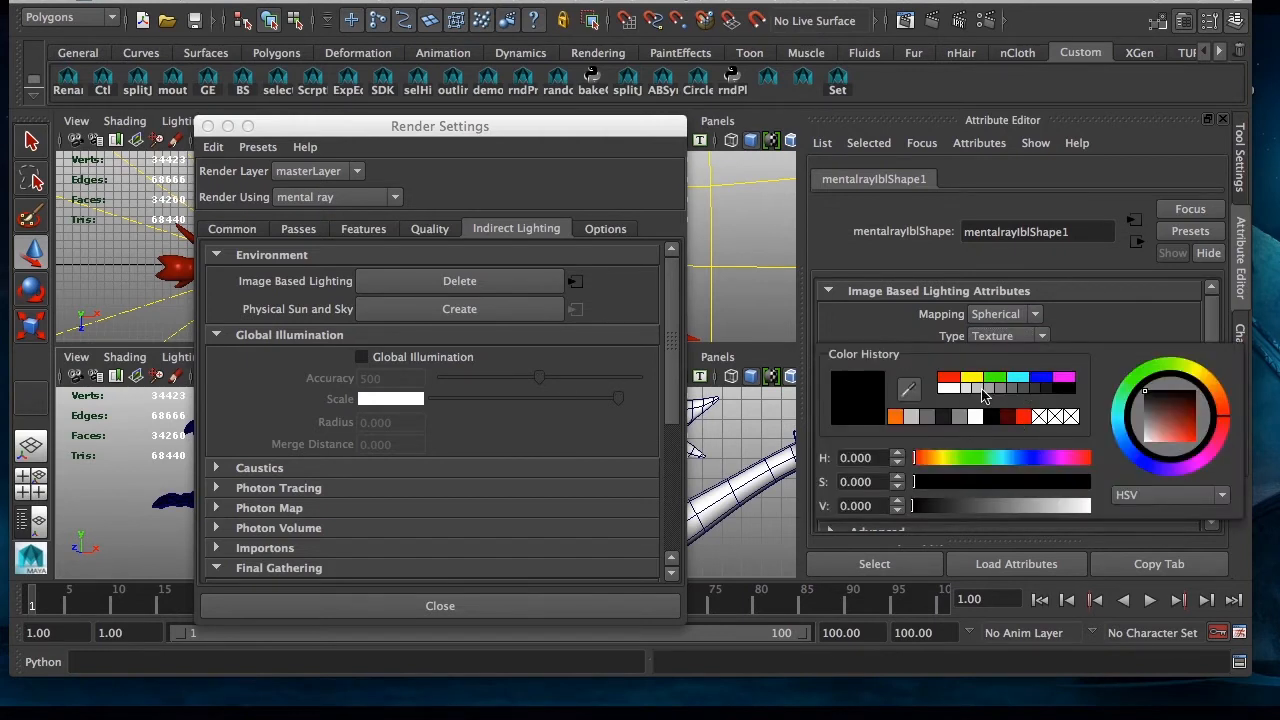
click(978, 392)
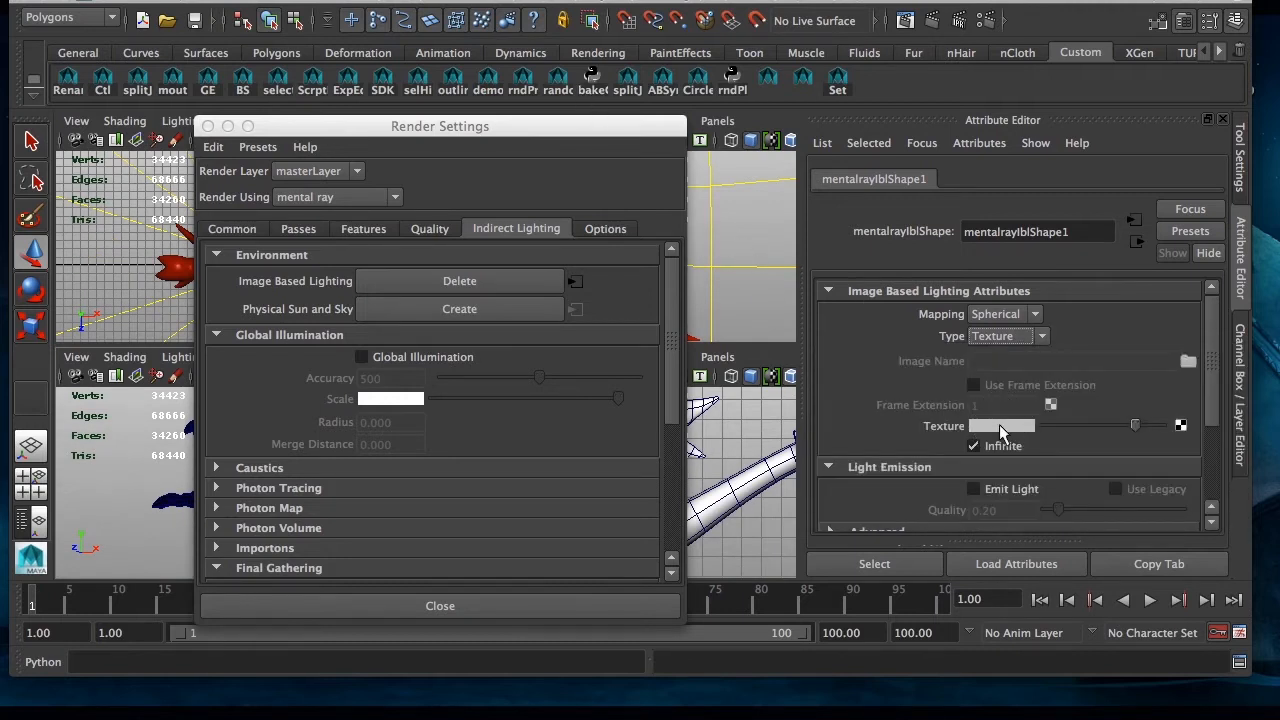
click(999, 425)
click(797, 510)
drag(801, 510, 796, 510)
text(5)
key(Return)
Close the render settings and select the image based lighting sphere in the perspective view.
drag(608, 131, 721, 428)
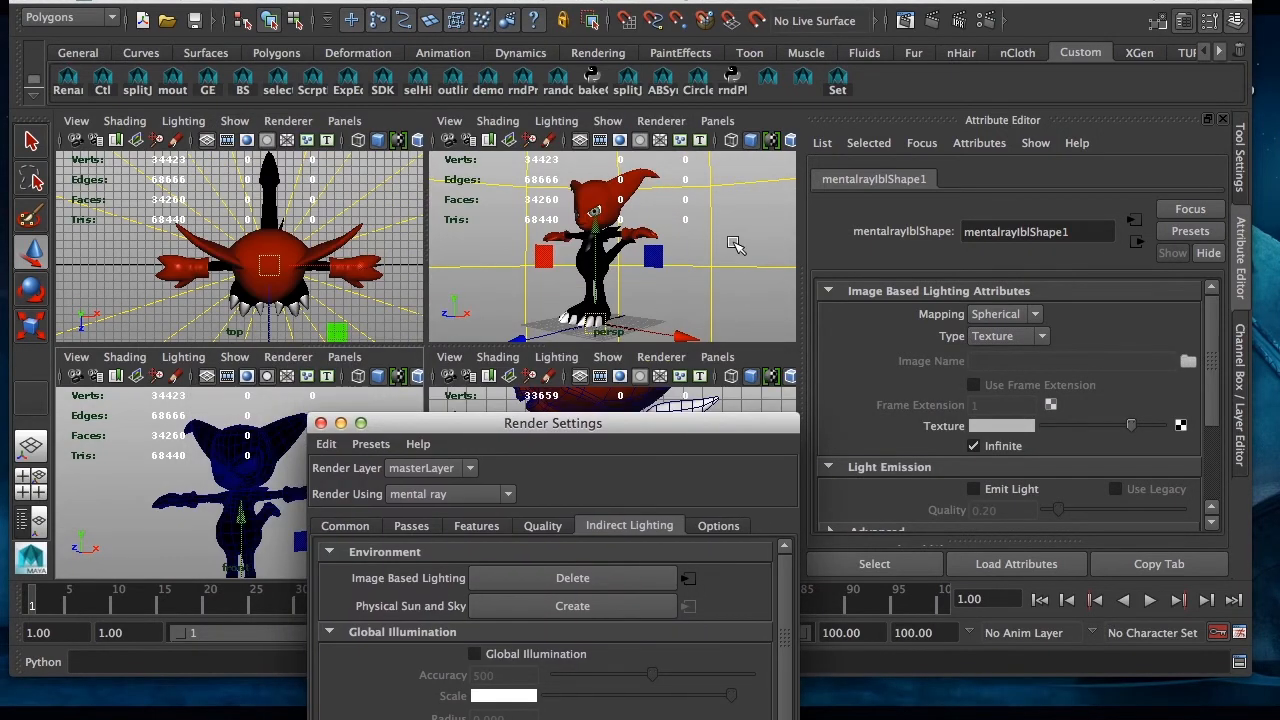
click(320, 422)
click(692, 220)
click(721, 292)
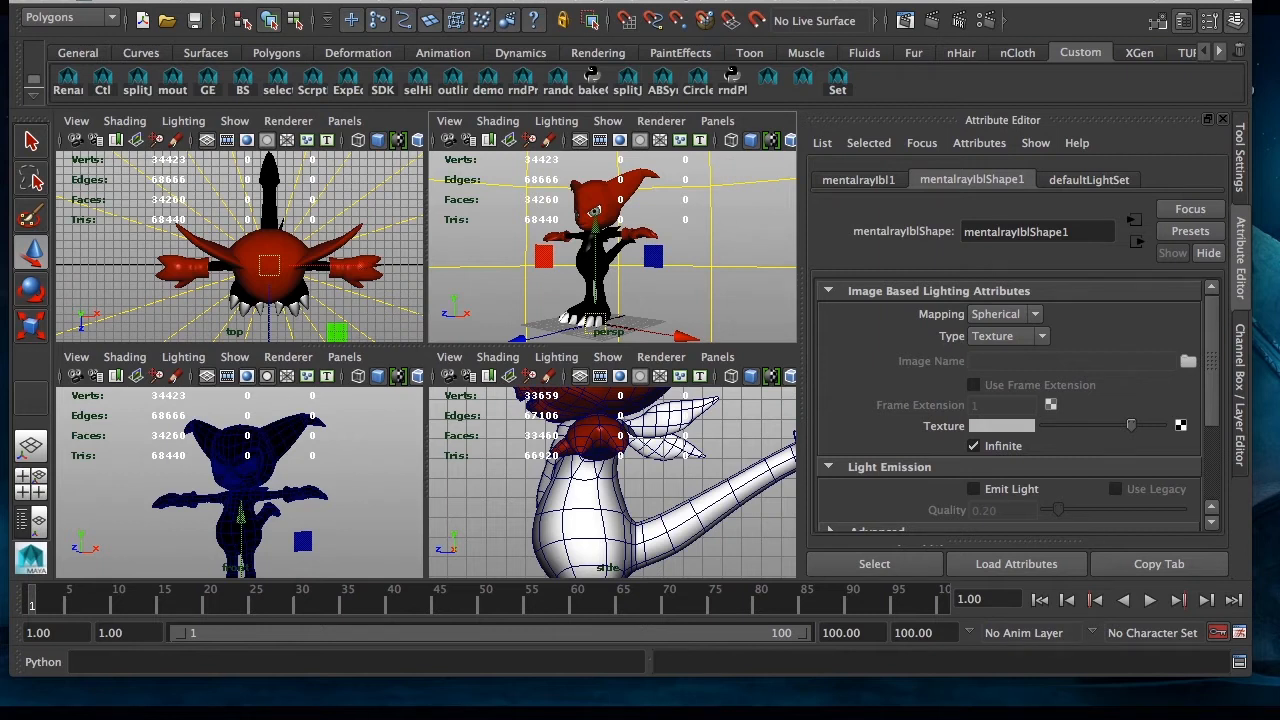
Create a new camera and look through it in the viewport that shows the front view.
click(276, 2)
mouse_move(484, 88)
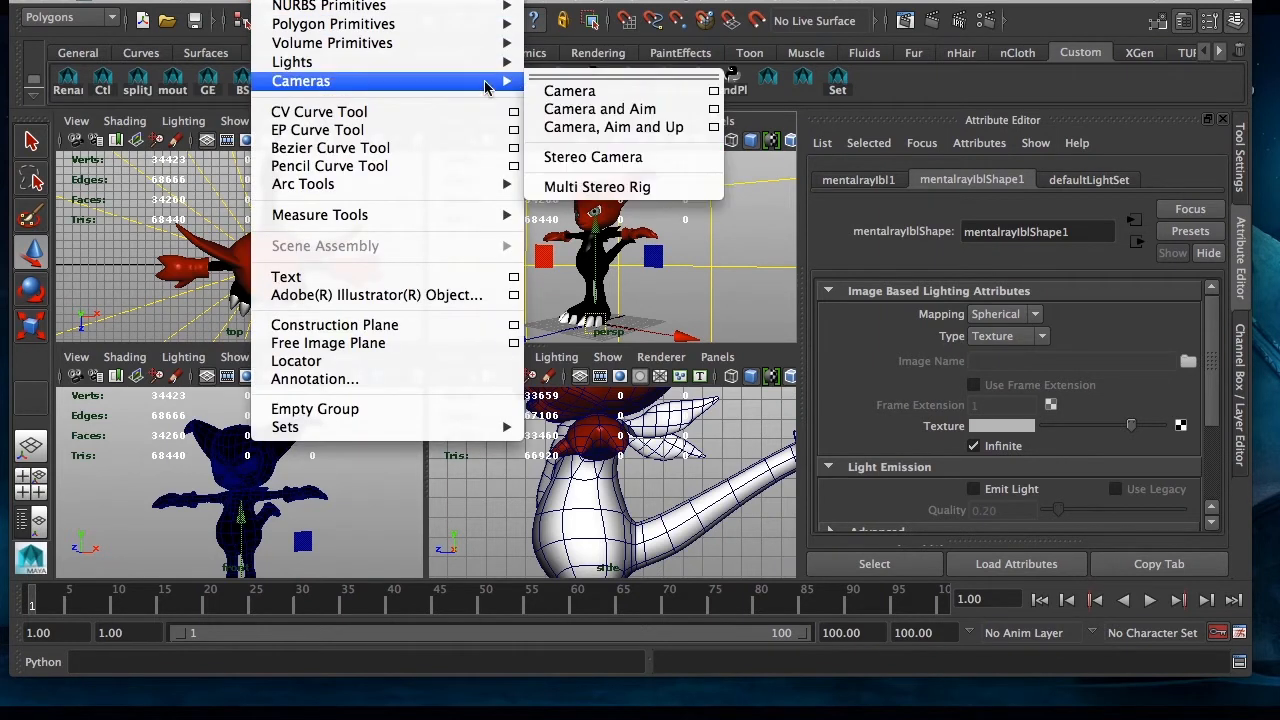
click(570, 91)
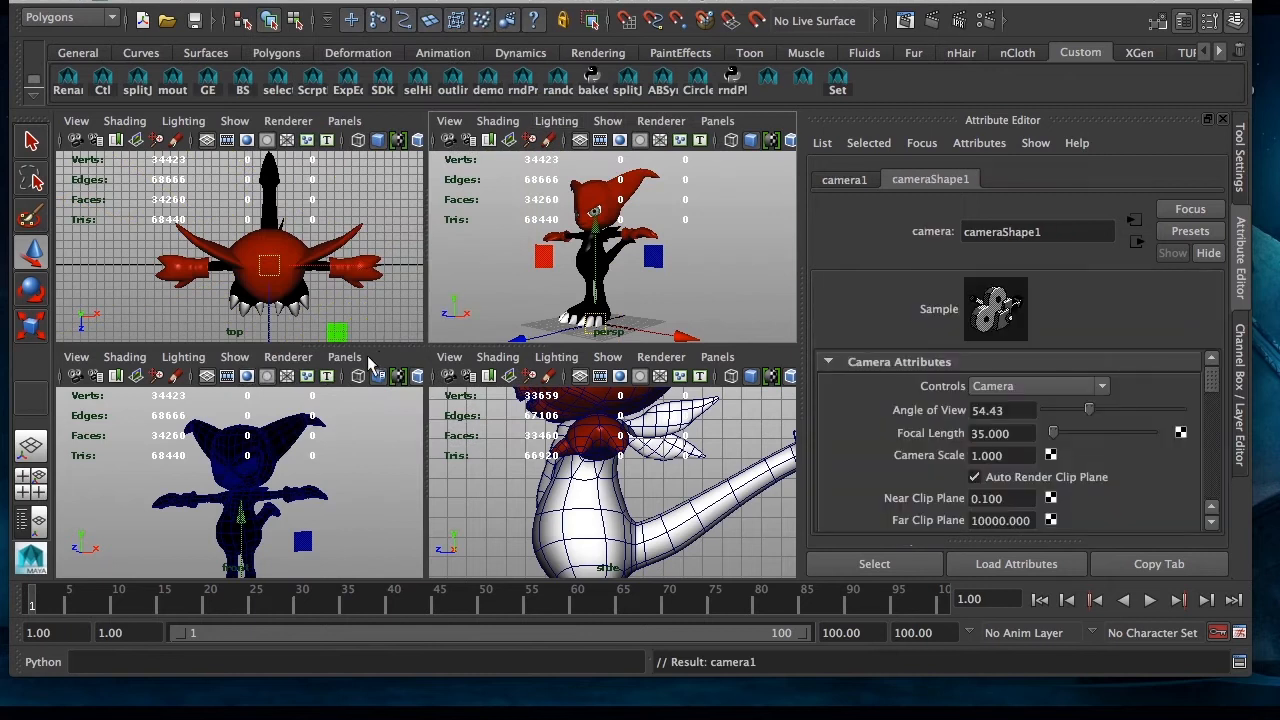
click(350, 359)
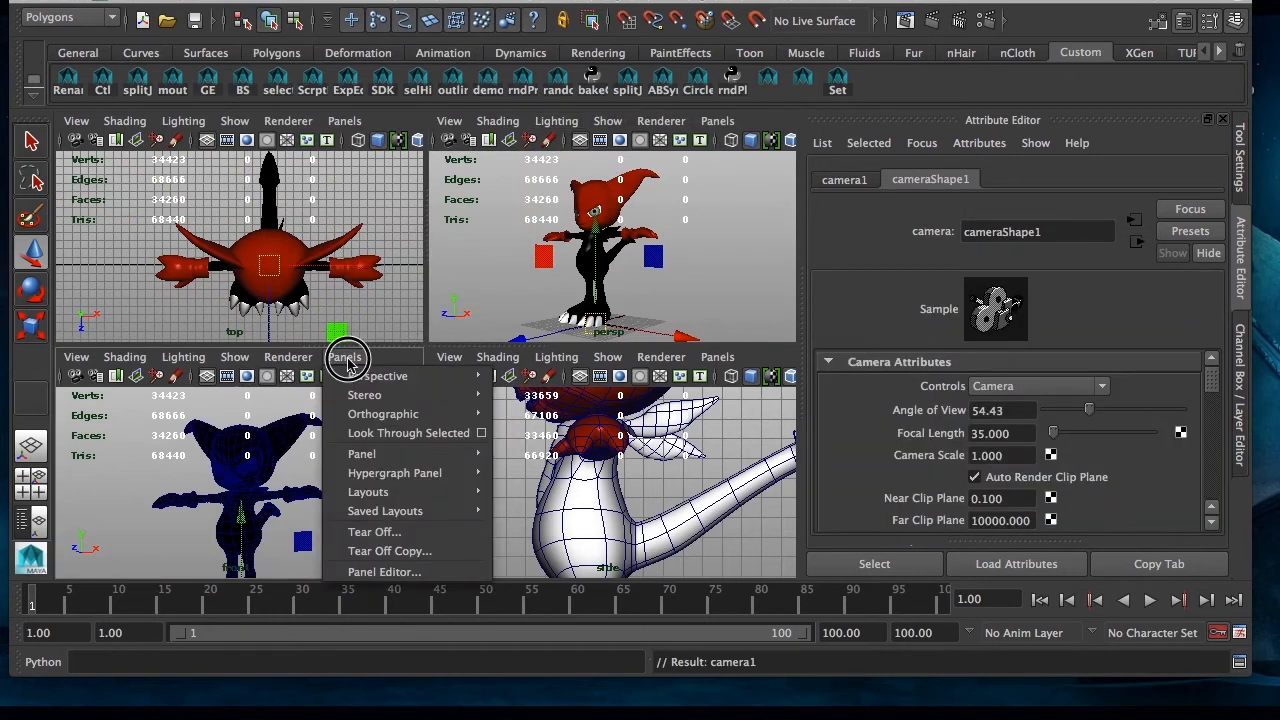
mouse_move(395, 377)
click(522, 377)
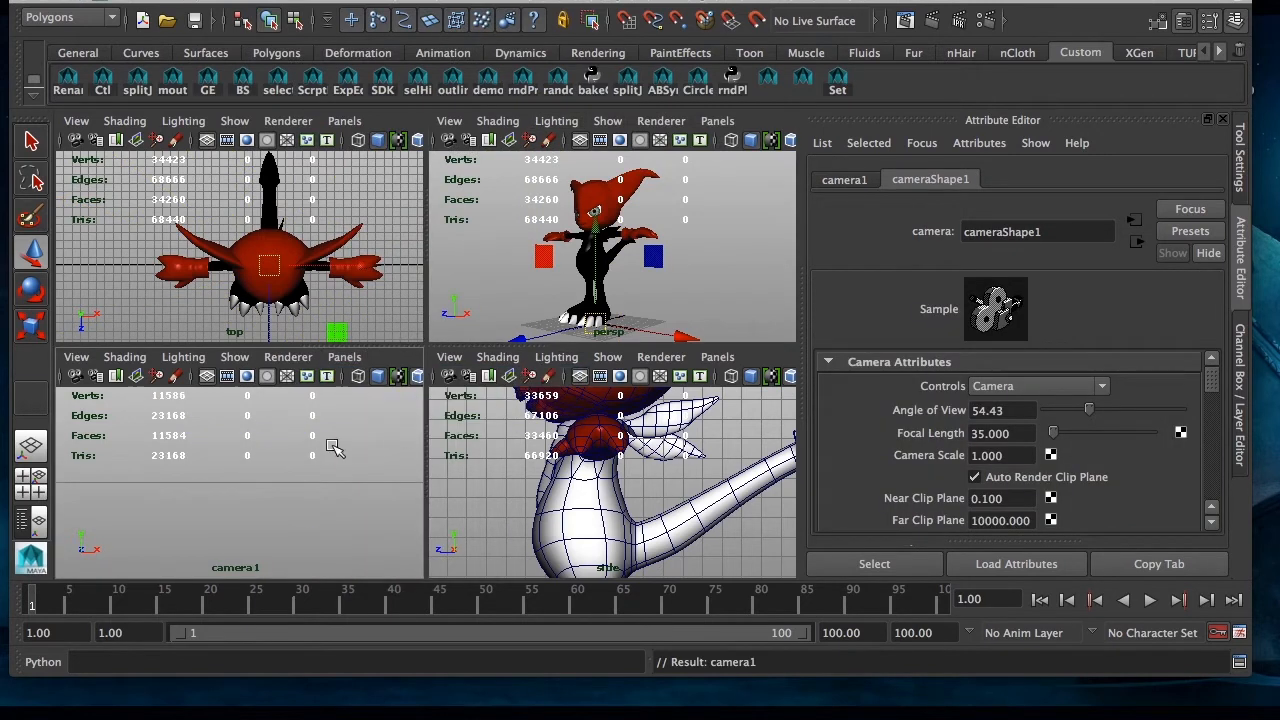
Frame the whole character from the front in the camera1 view and turn on shaded display there.
alt+drag(312, 475, 232, 512)
mouse_move(232, 512)
alt+right_down()
mouse_move(251, 477)
mouse_move(263, 514)
mouse_move(218, 498)
alt+right_up()
key(5)
alt+right_drag(292, 482, 249, 484)
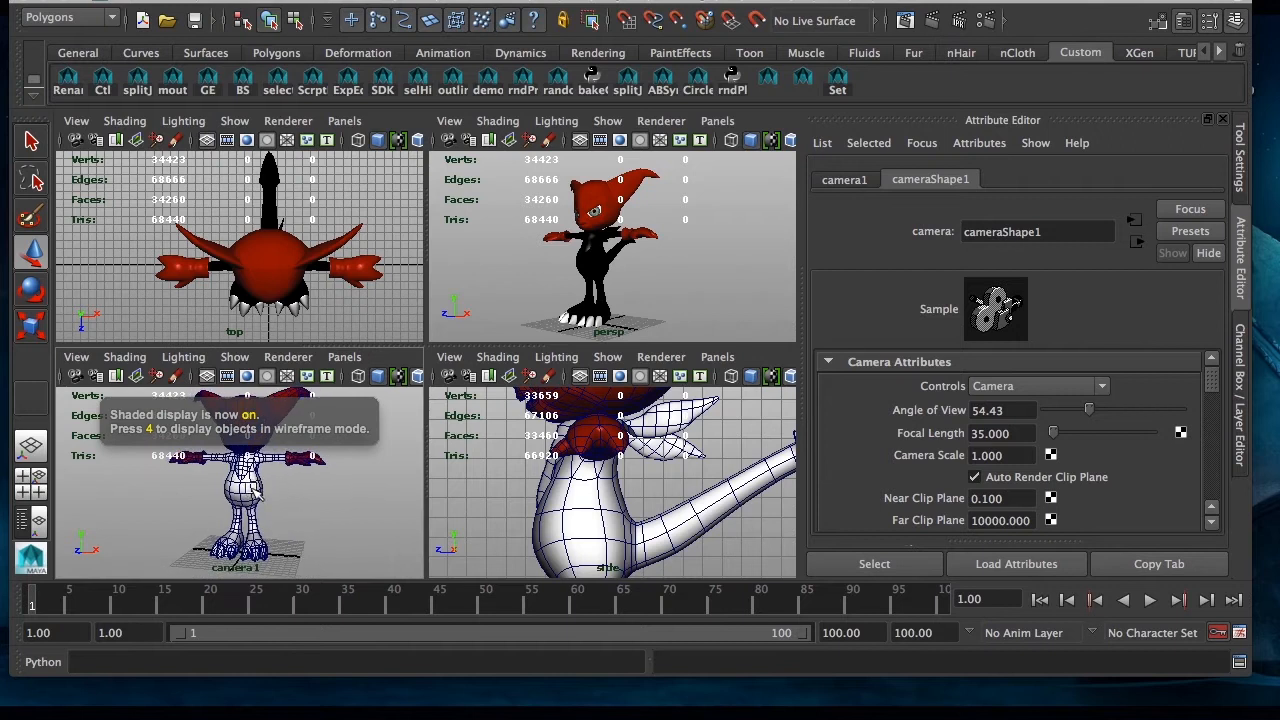
alt+middle_drag(249, 484, 239, 491)
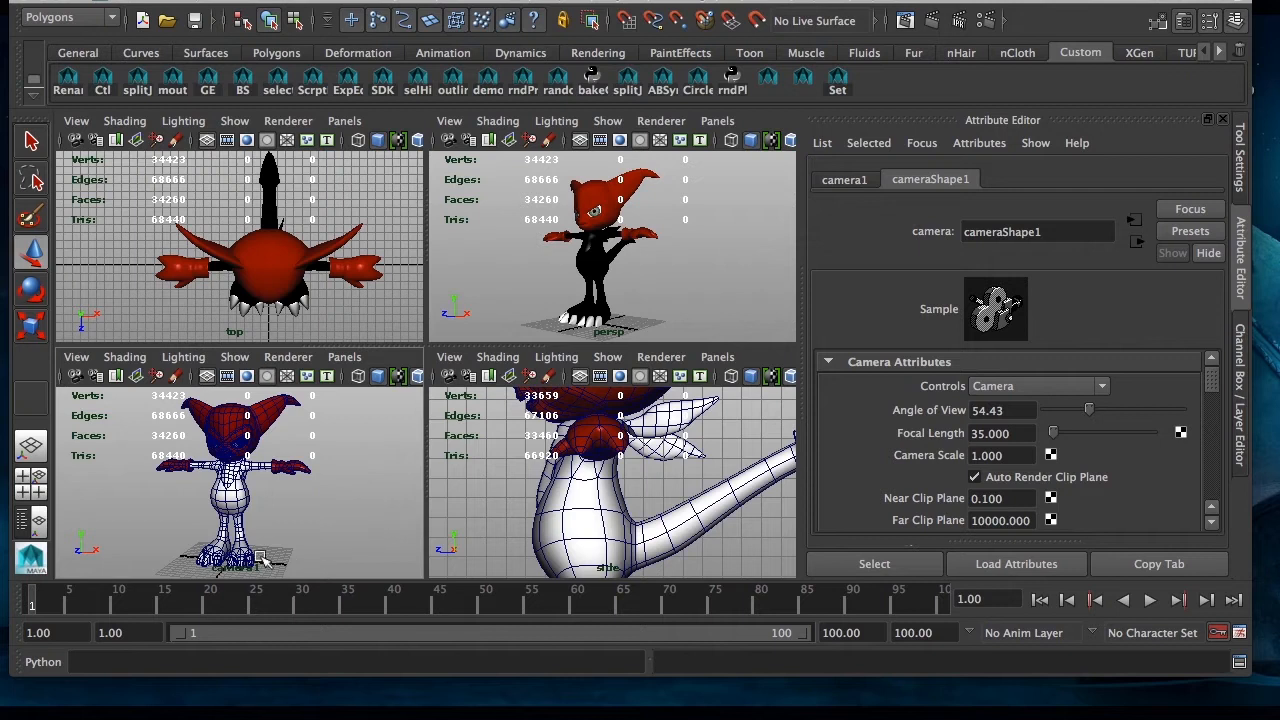
Turn on the Resolution Gate for camera1 and reframe the character straight on and centered inside the gate.
click(77, 357)
mouse_move(162, 624)
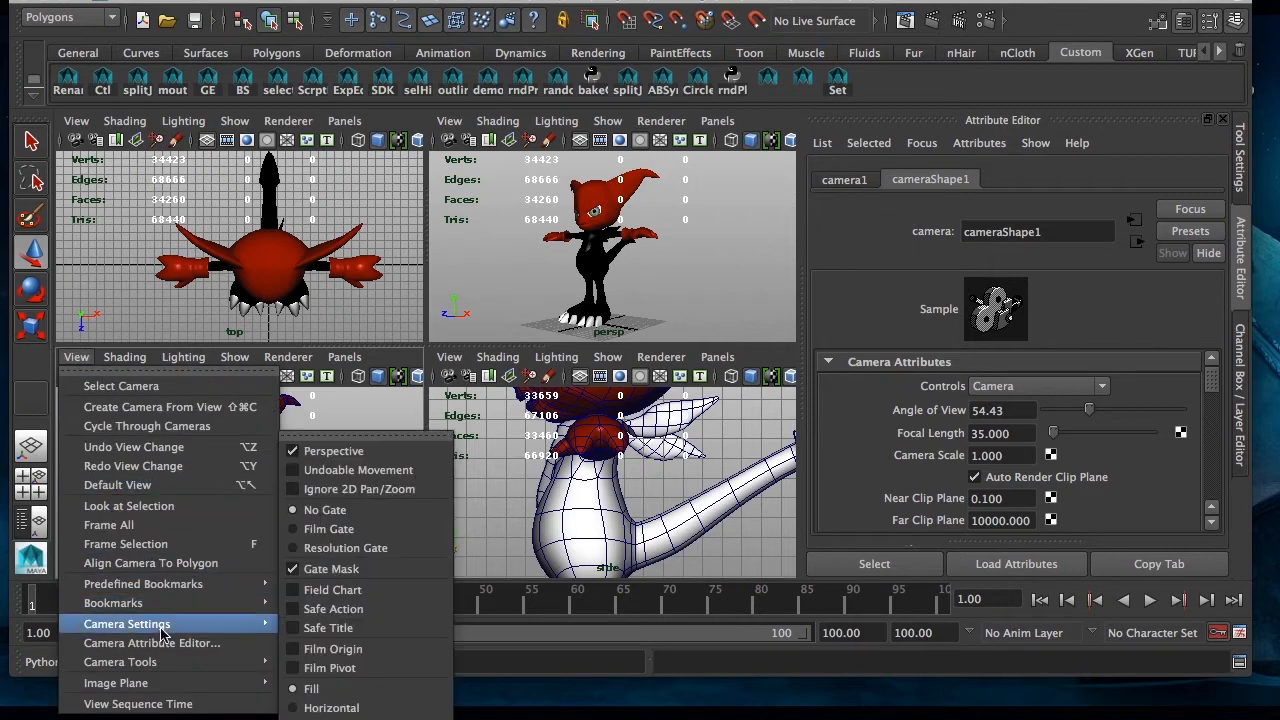
click(343, 549)
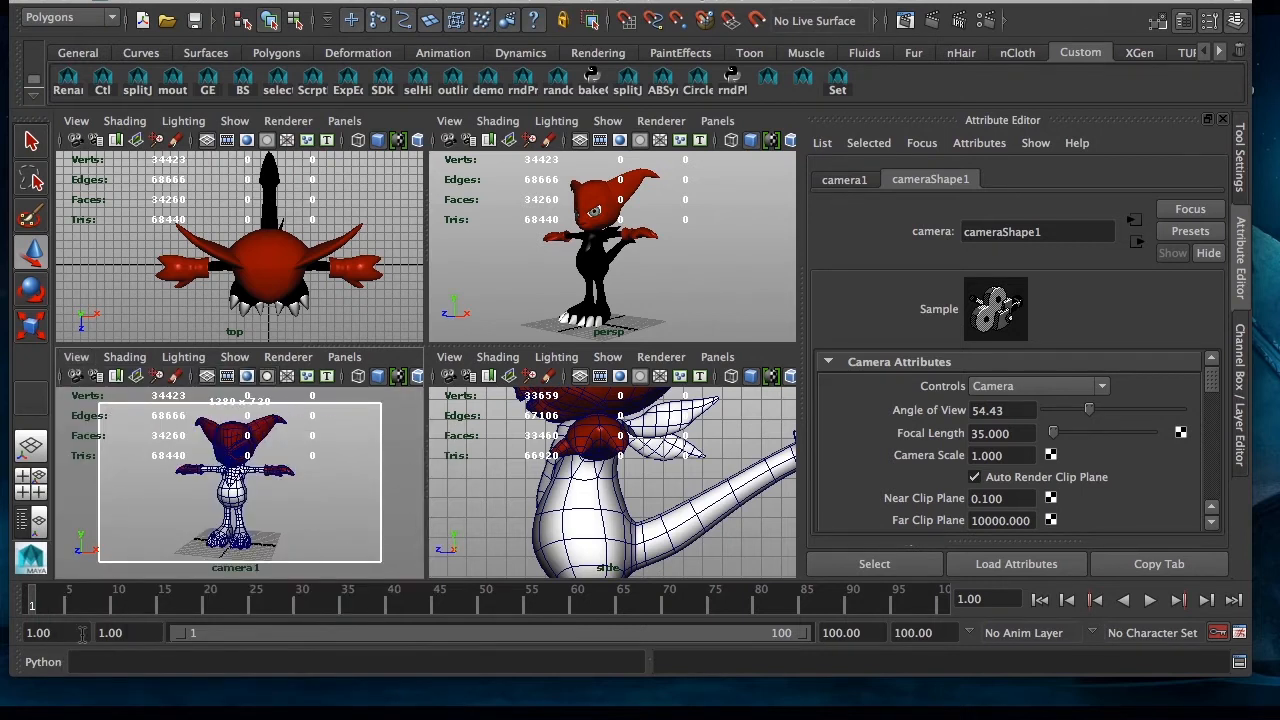
alt+drag(274, 512, 290, 520)
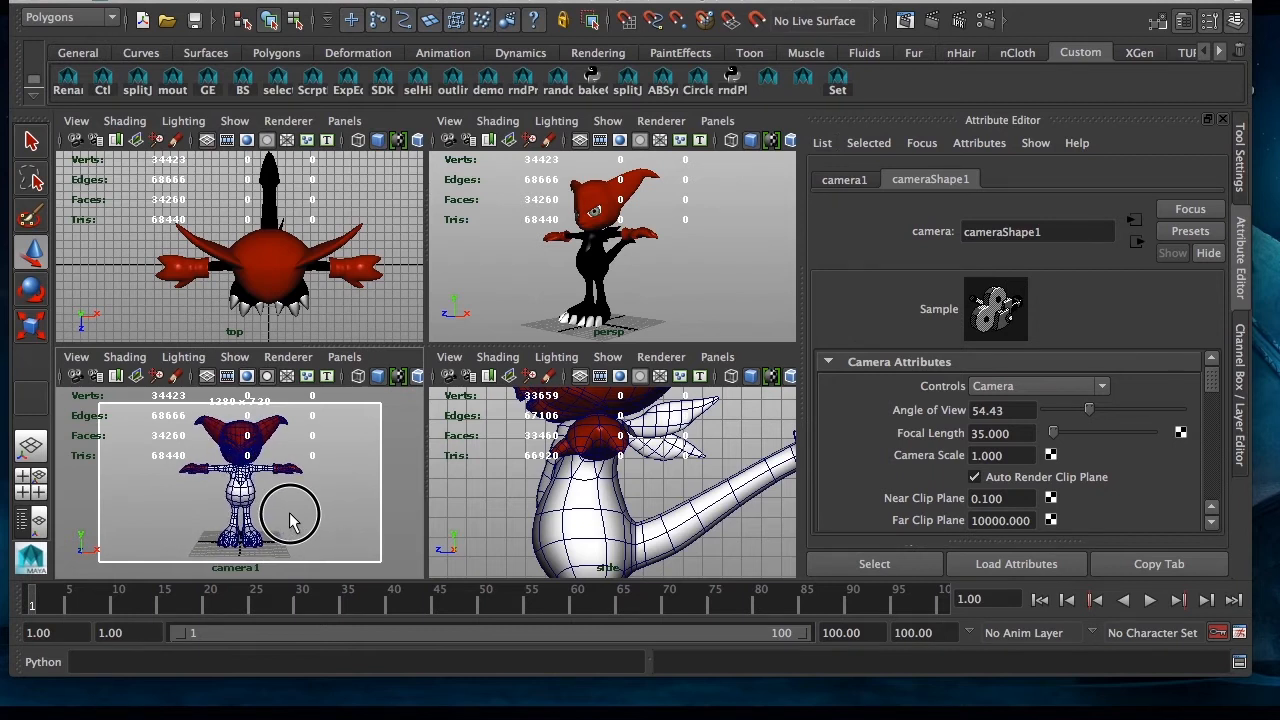
alt+middle_drag(287, 511, 288, 517)
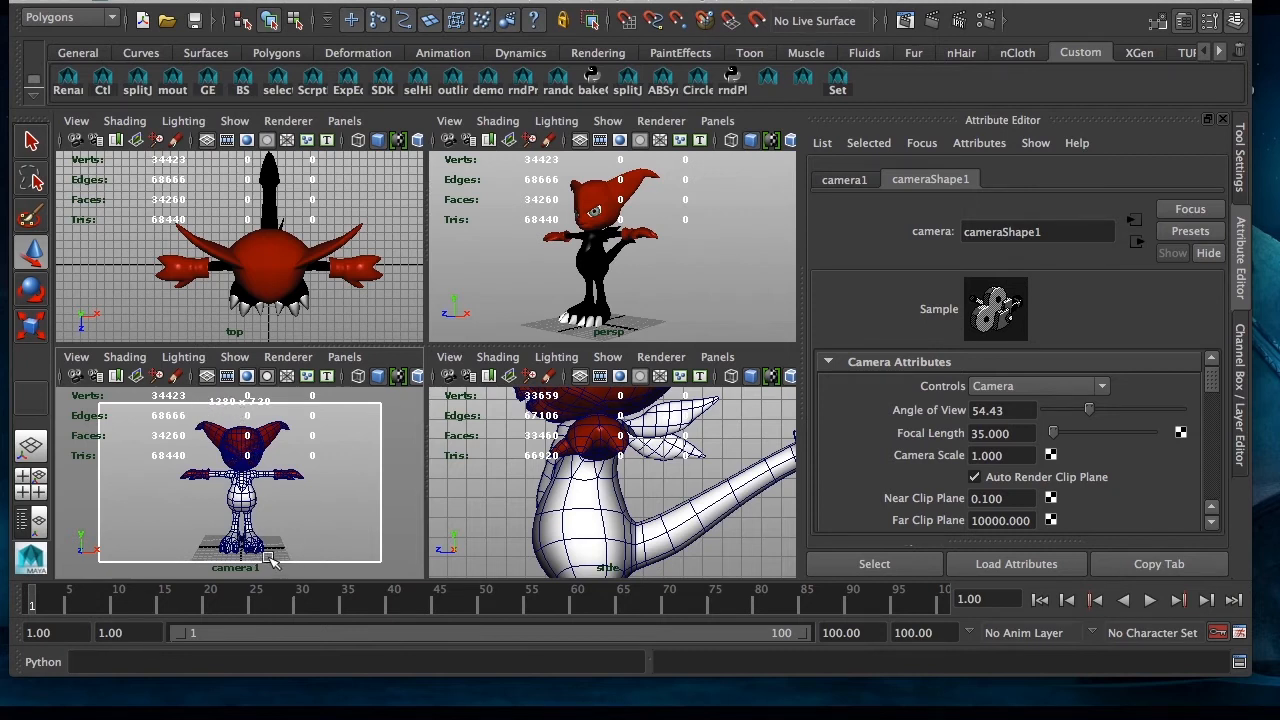
alt+middle_drag(240, 492, 239, 494)
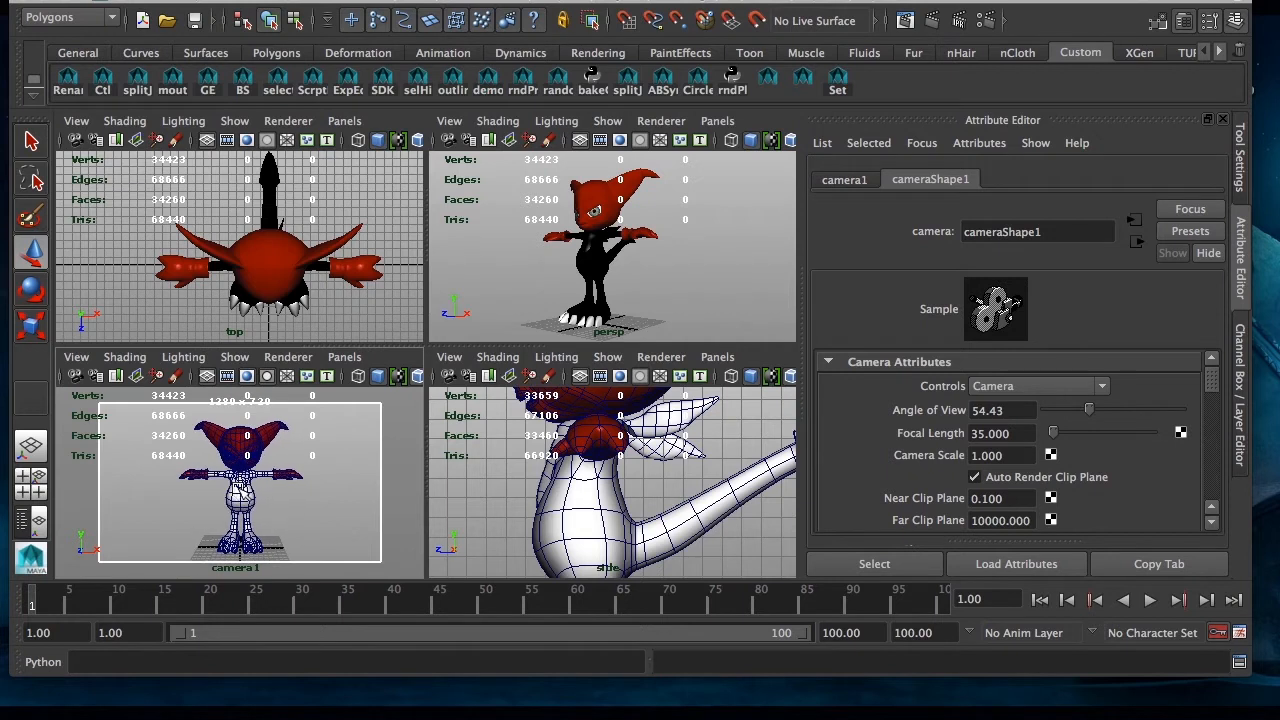
Select camera1 in the Outliner and group it under its parent with the group pivot at the origin.
click(713, 280)
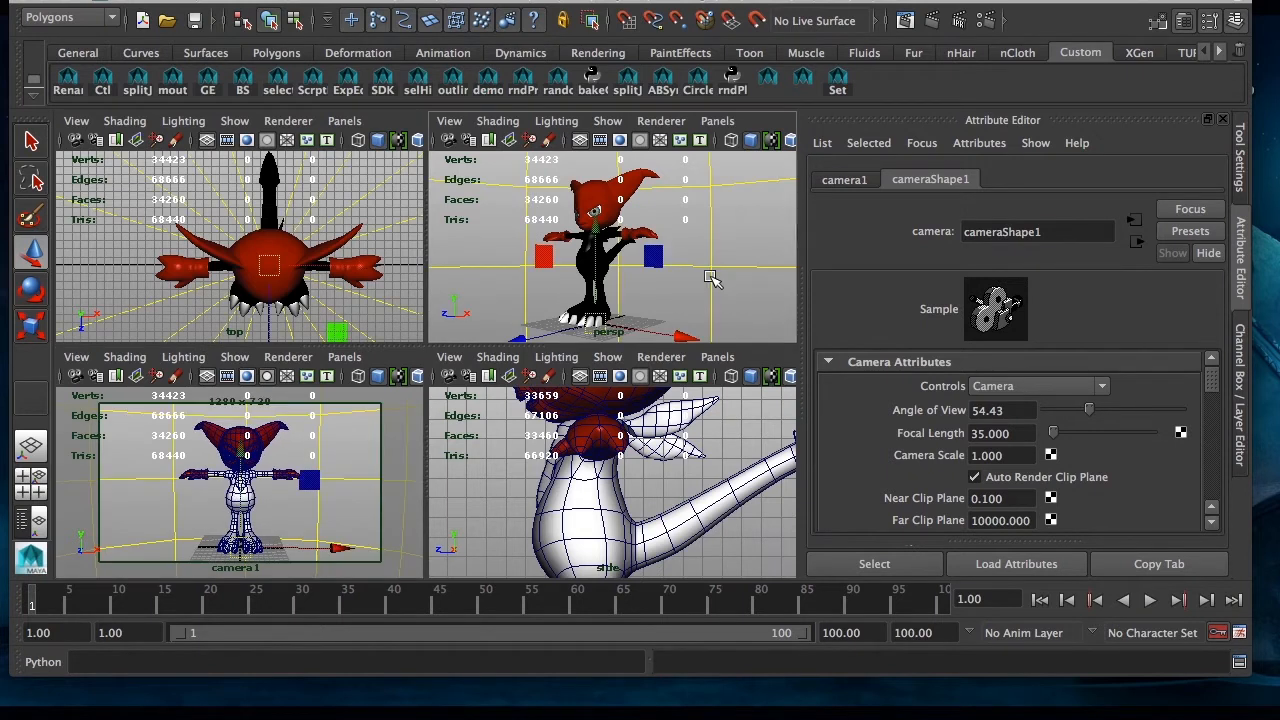
alt+right_drag(707, 269, 538, 269)
alt+drag(631, 286, 600, 323)
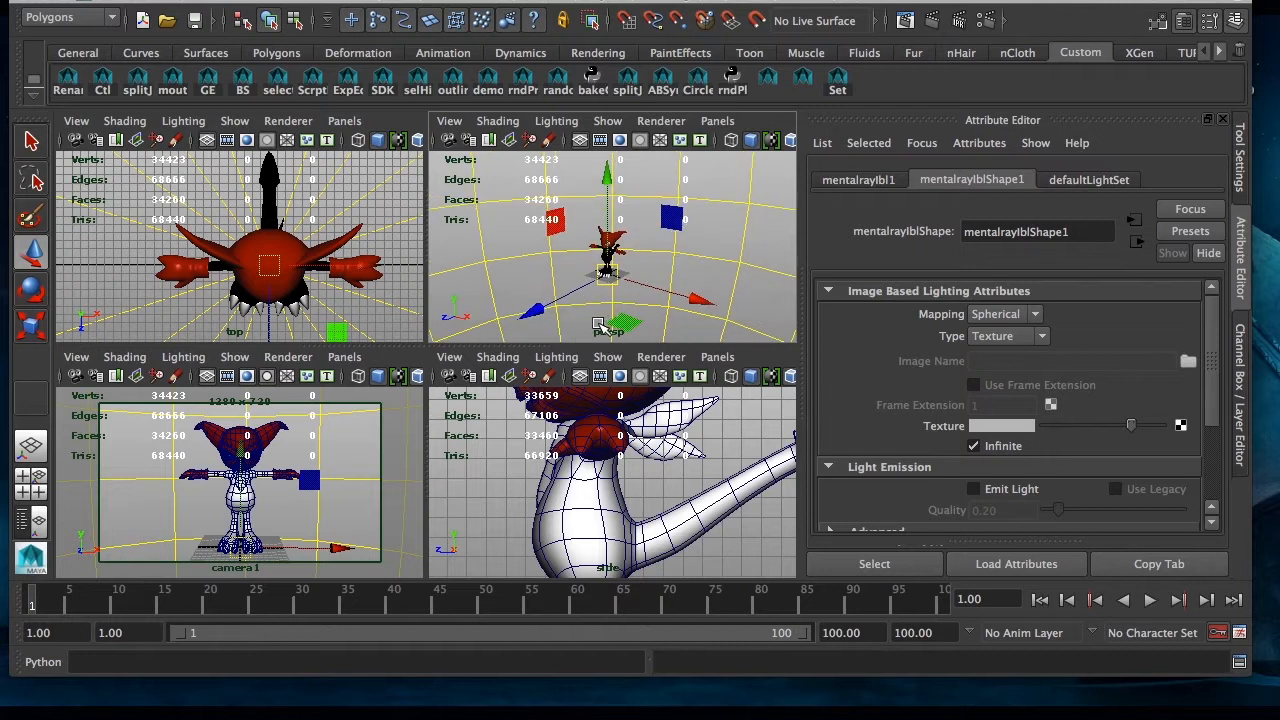
key(shift+o)
click(960, 209)
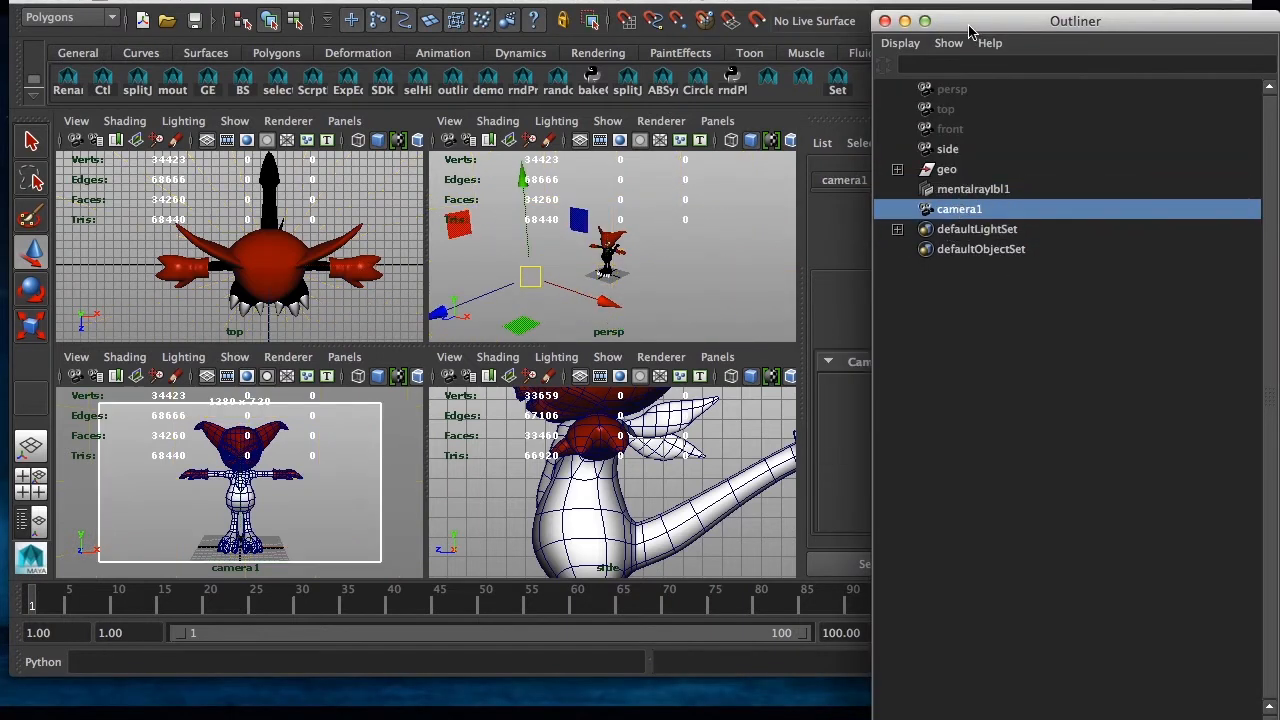
drag(971, 21, 999, 311)
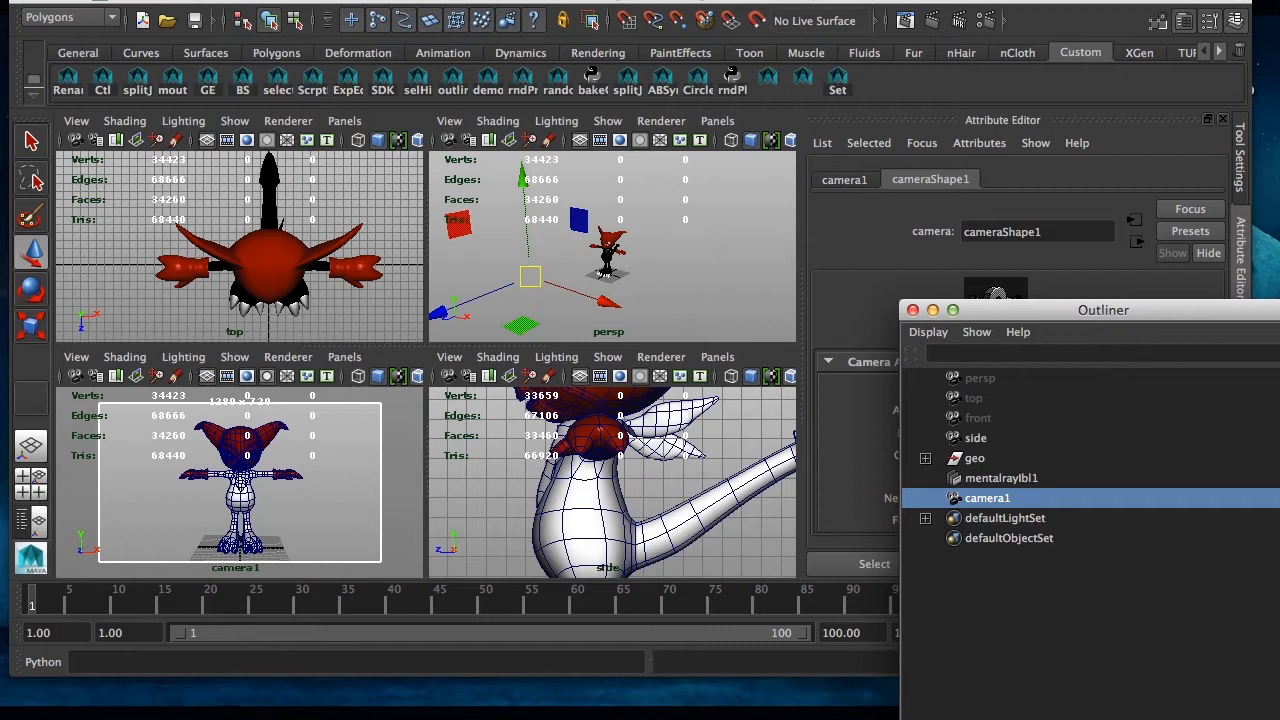
click(160, 2)
click(440, 543)
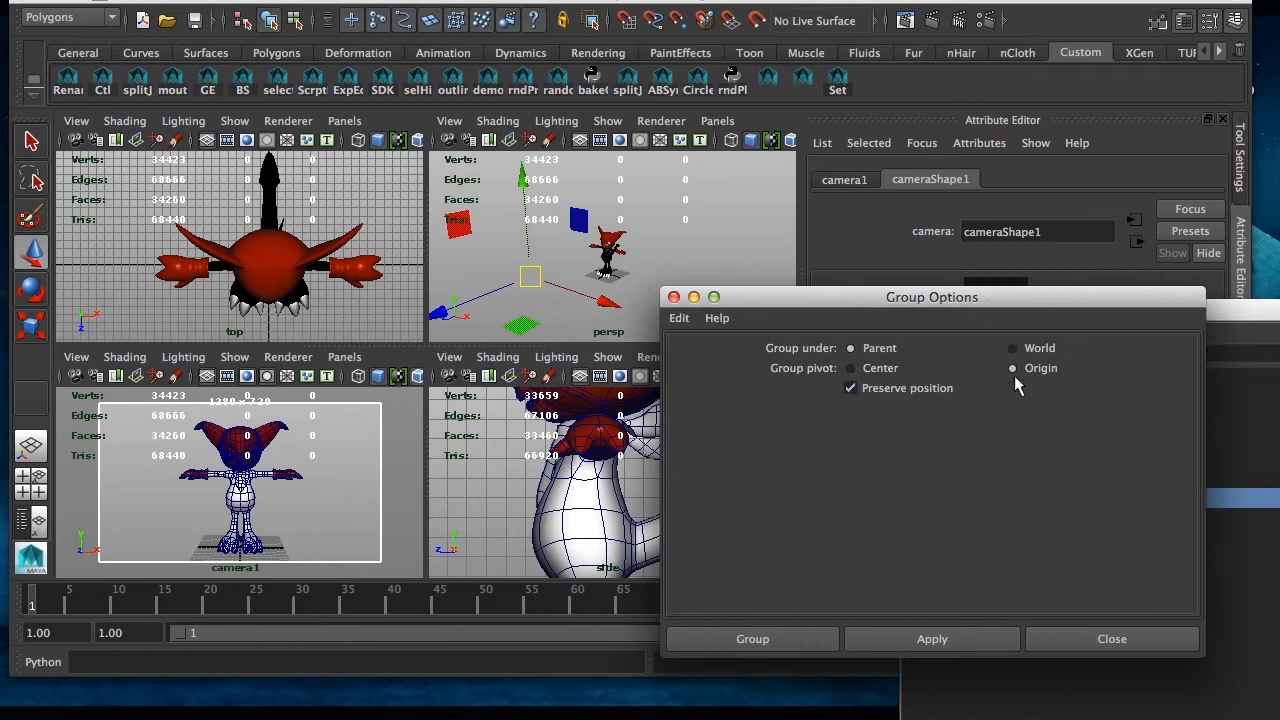
click(714, 640)
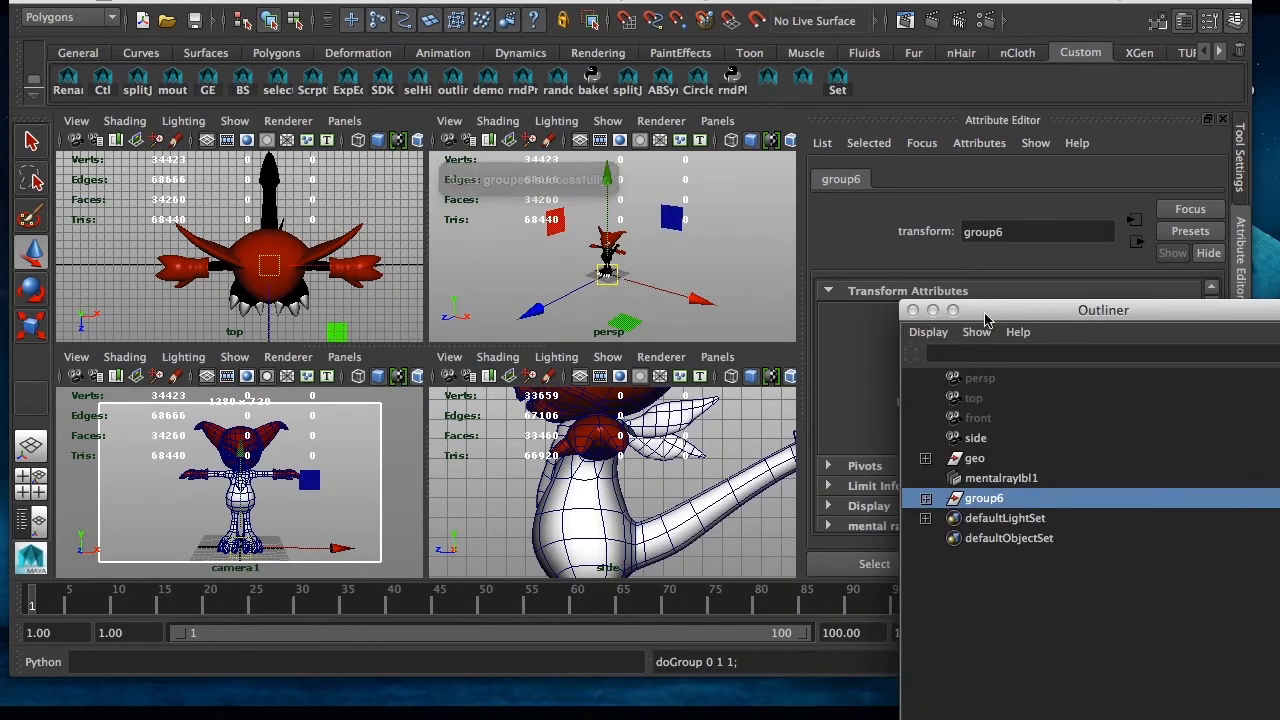
Rename the new camera group as cameraGrp360.
double_click(990, 499)
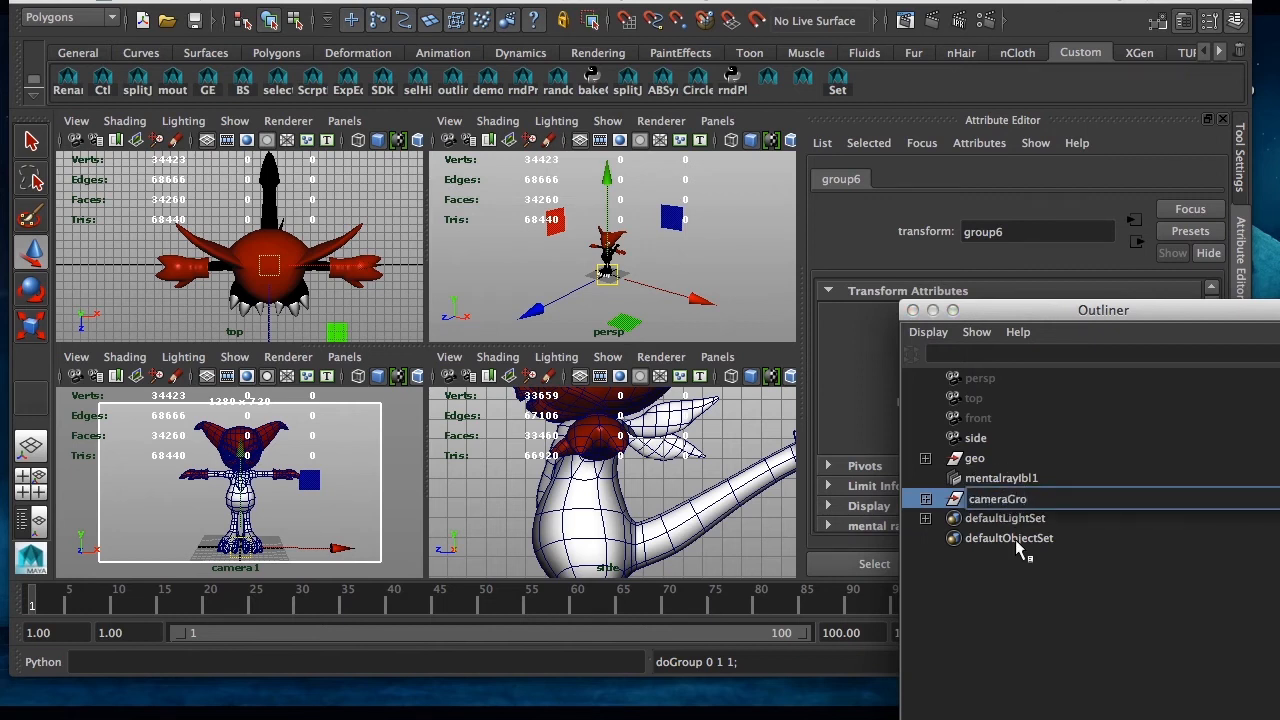
text(cameraGro360)
key(Return)
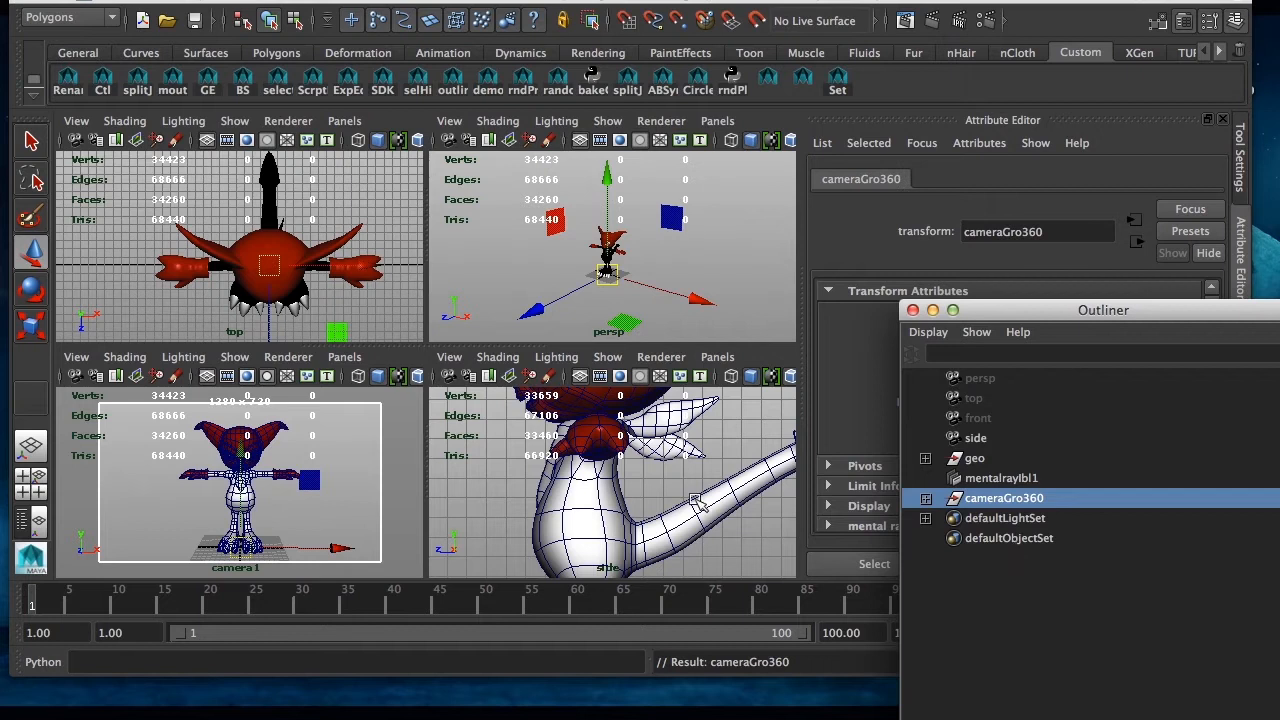
double_click(1030, 497)
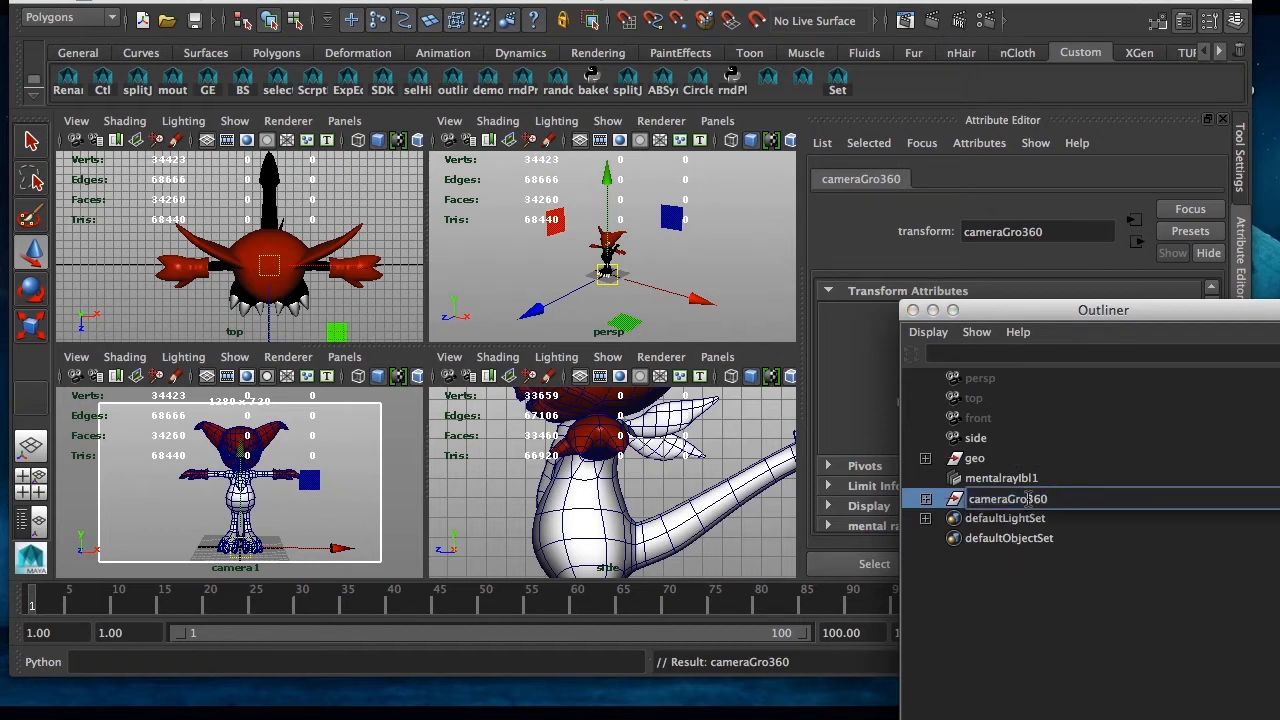
key(BackSpace)
text(p)
key(Return)
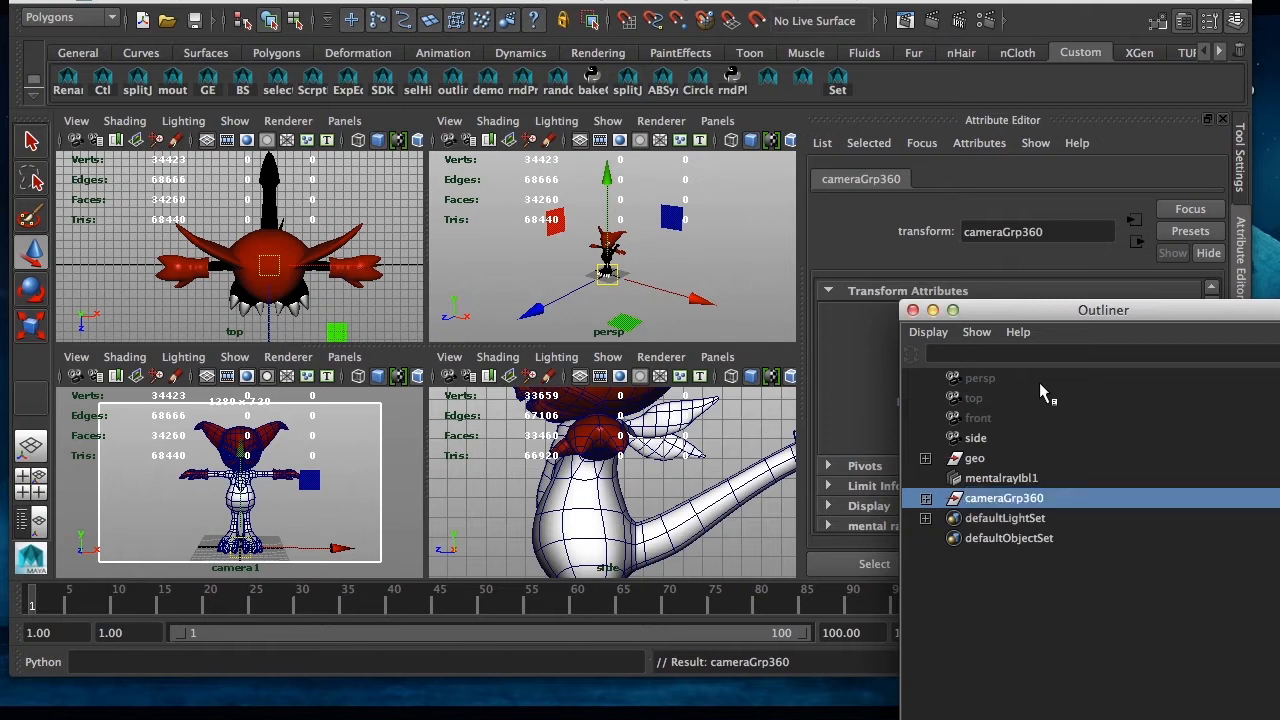
Set a key on cameraGrp360's Rotate Y at 0 on frame 1.
drag(985, 310, 1007, 686)
click(1239, 380)
drag(57, 600, 5, 520)
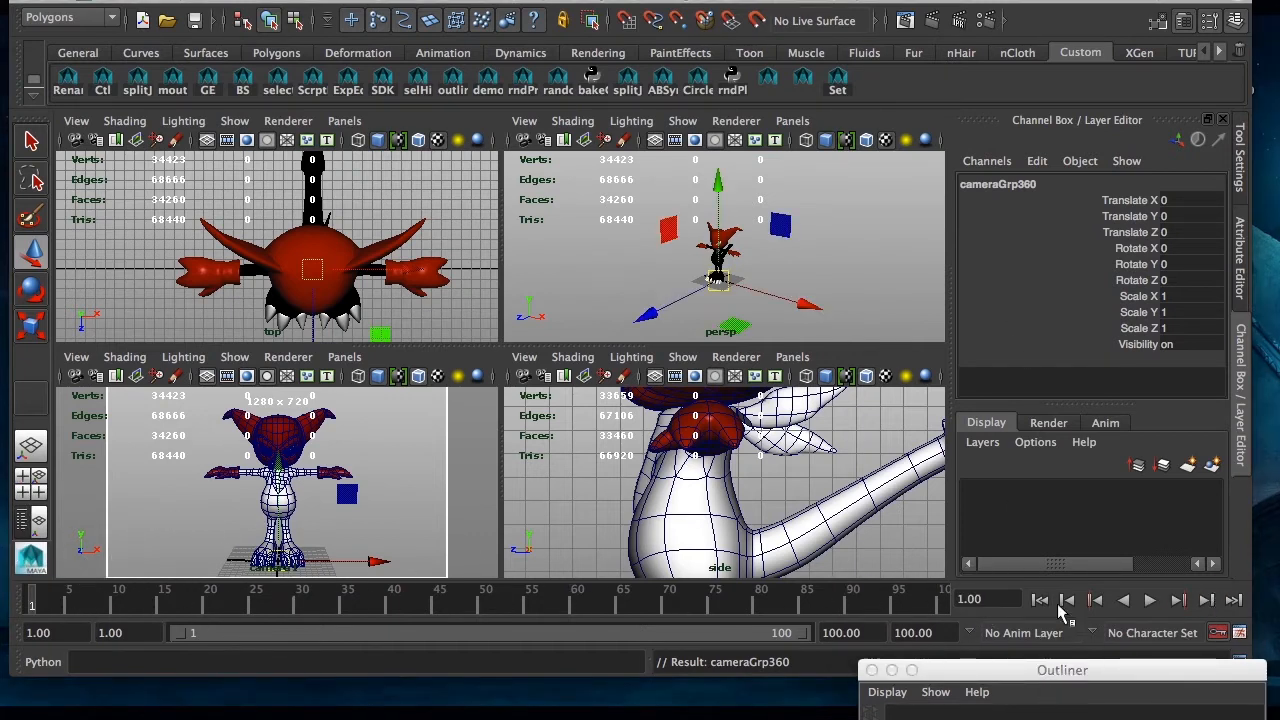
click(1135, 264)
right_click(1133, 272)
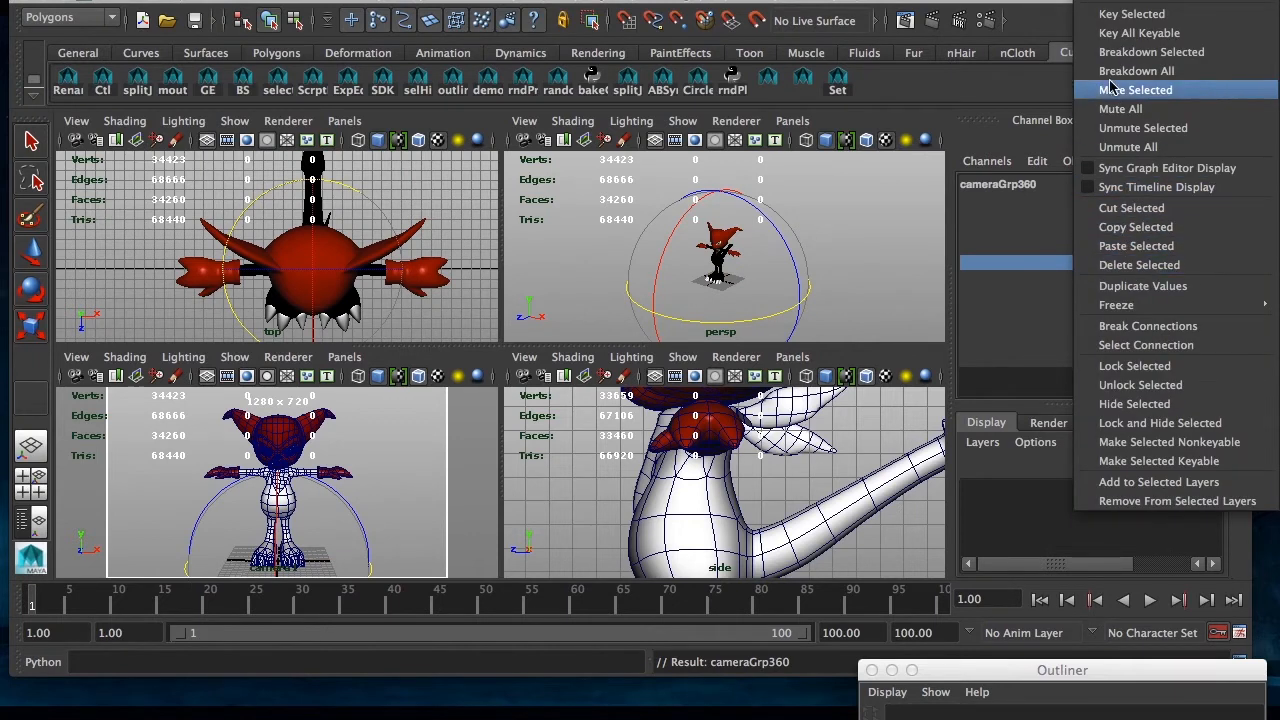
click(1125, 14)
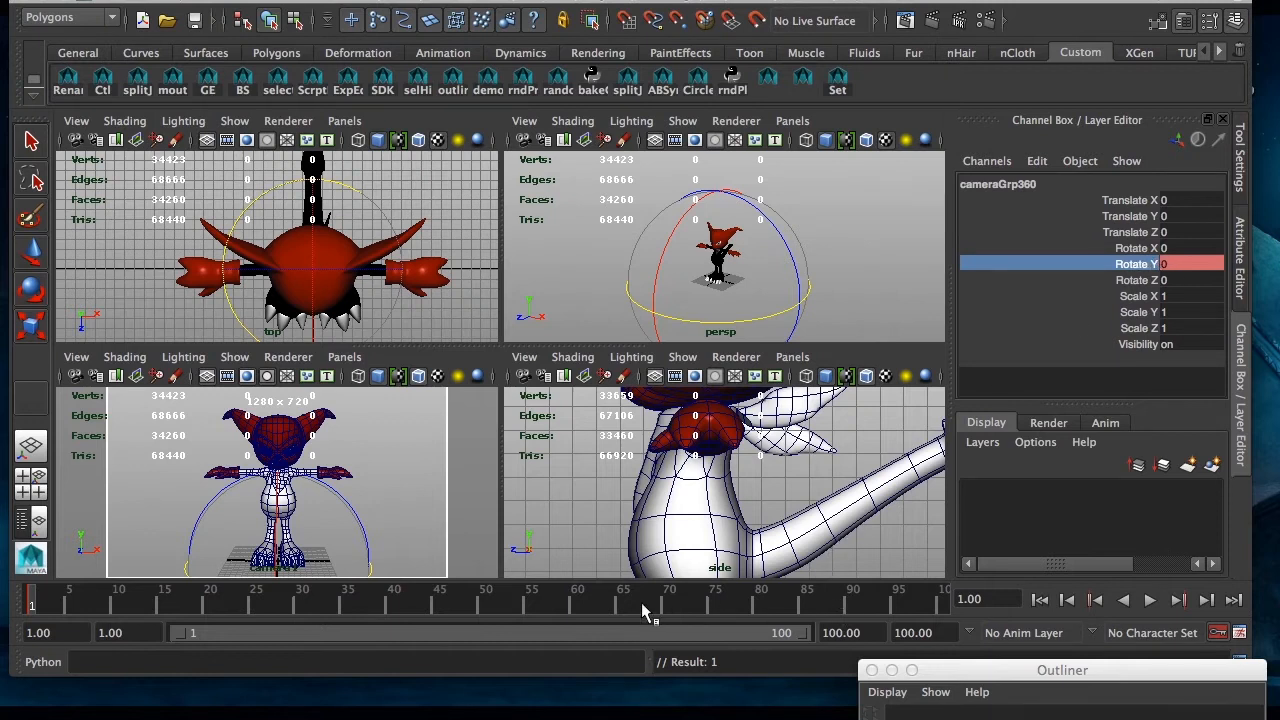
Set cameraGrp360's Rotate Y to 358 on frame 100 and key it for a full turntable rotation.
drag(634, 608, 975, 601)
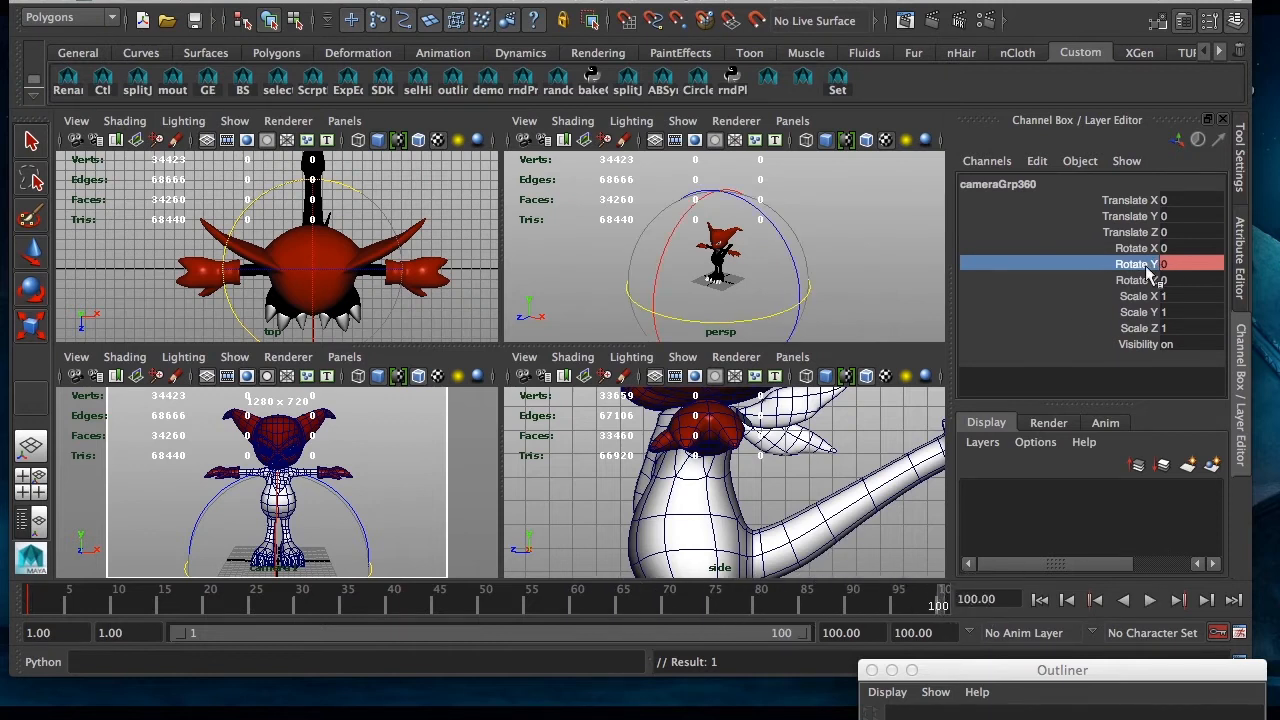
double_click(1180, 263)
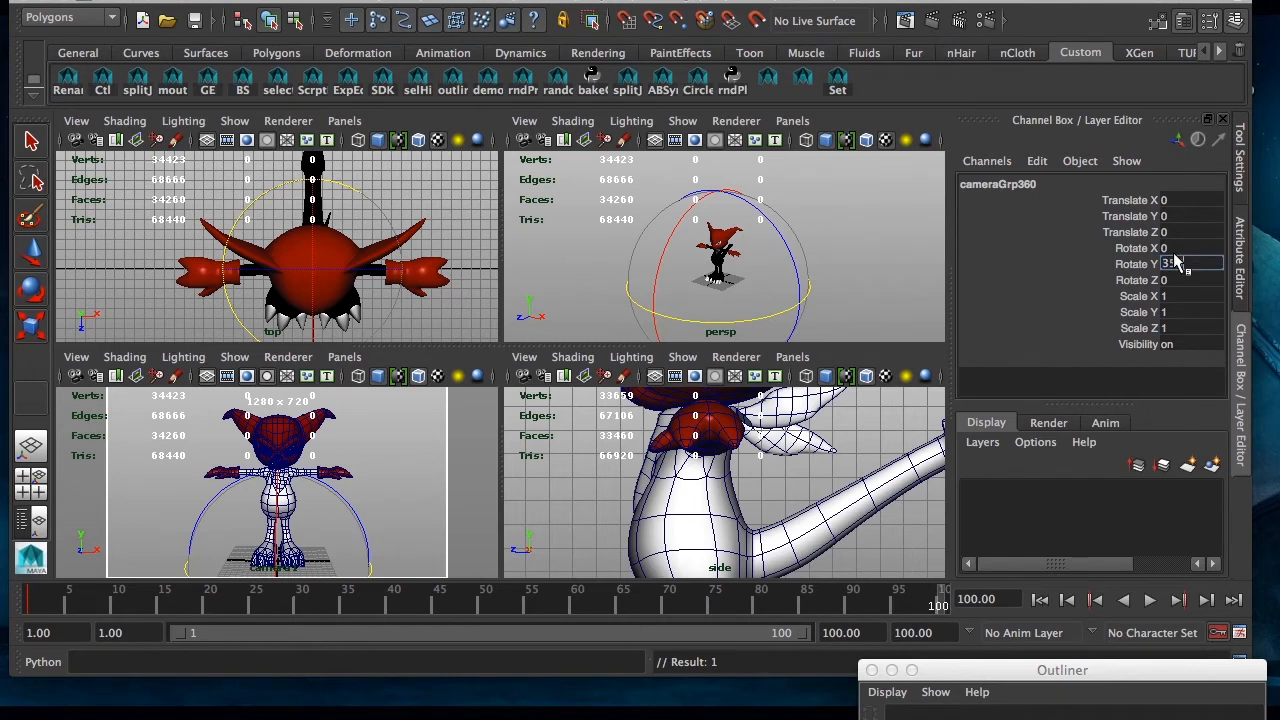
key(Return)
click(1150, 264)
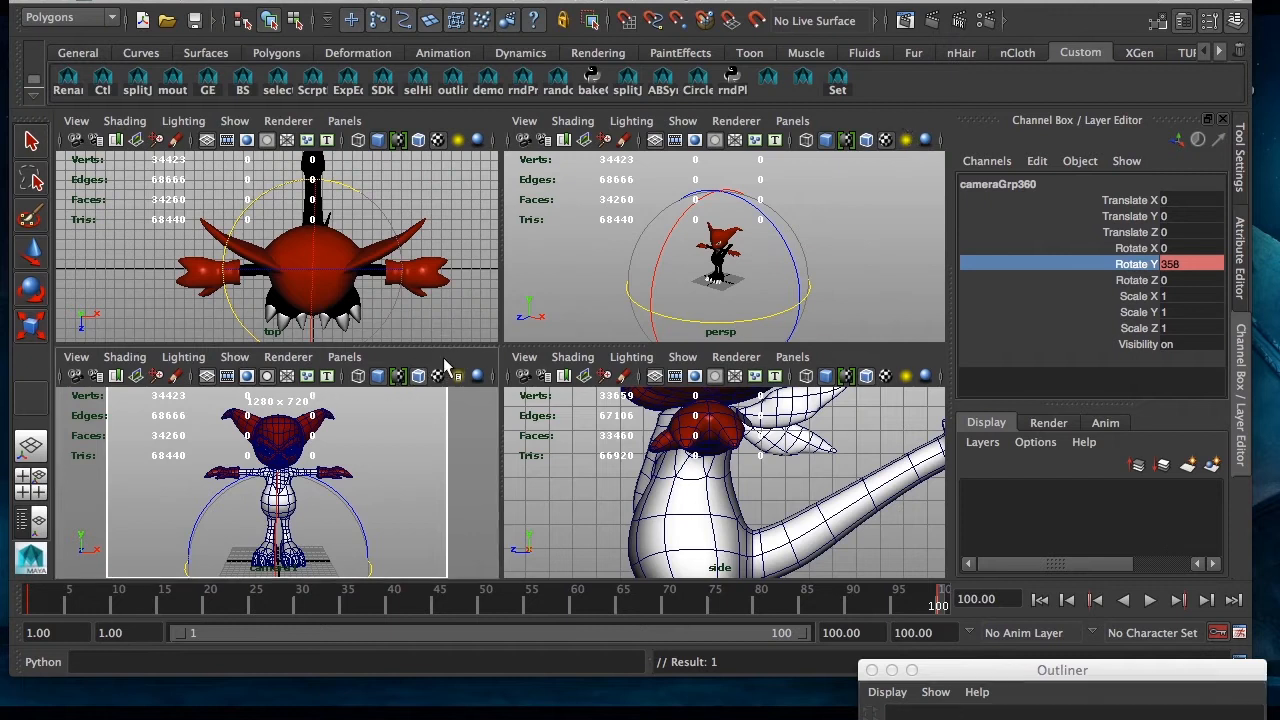
drag(42, 607, 945, 600)
right_click(1135, 266)
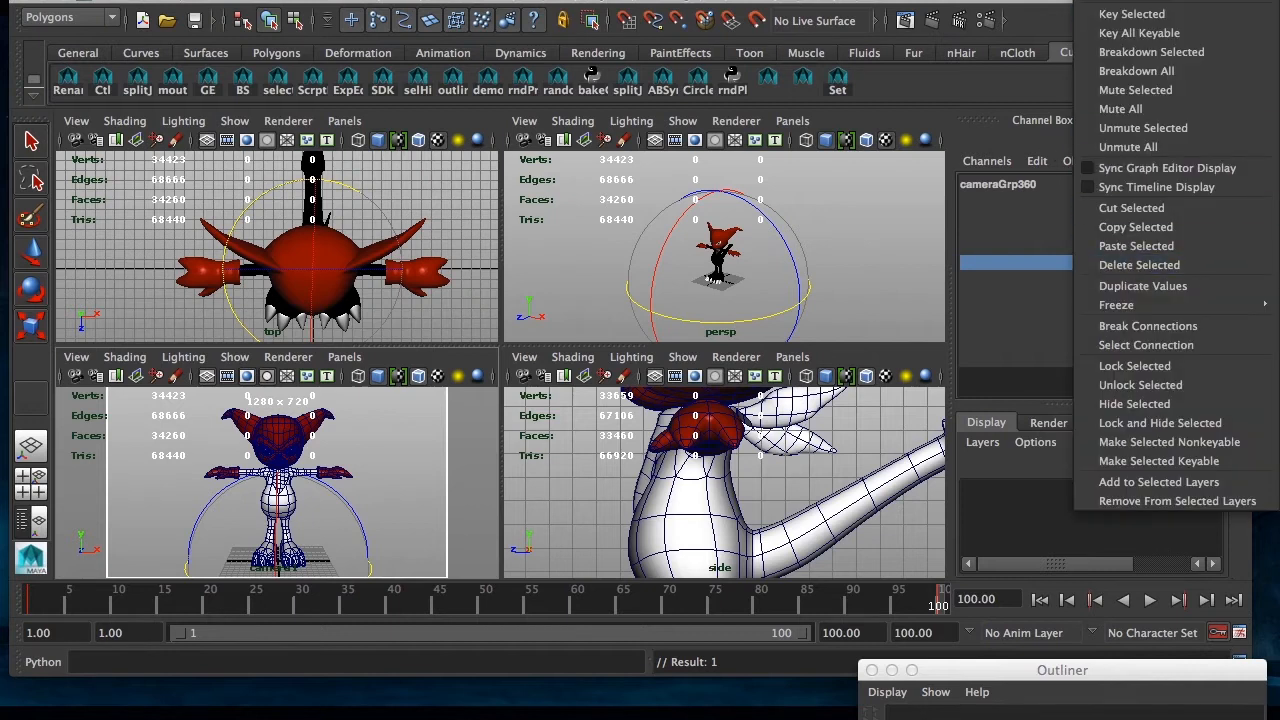
click(797, 612)
Maximize the camera1 view from frame 1 and playblast the turntable animation.
drag(826, 610, 30, 602)
key(space)
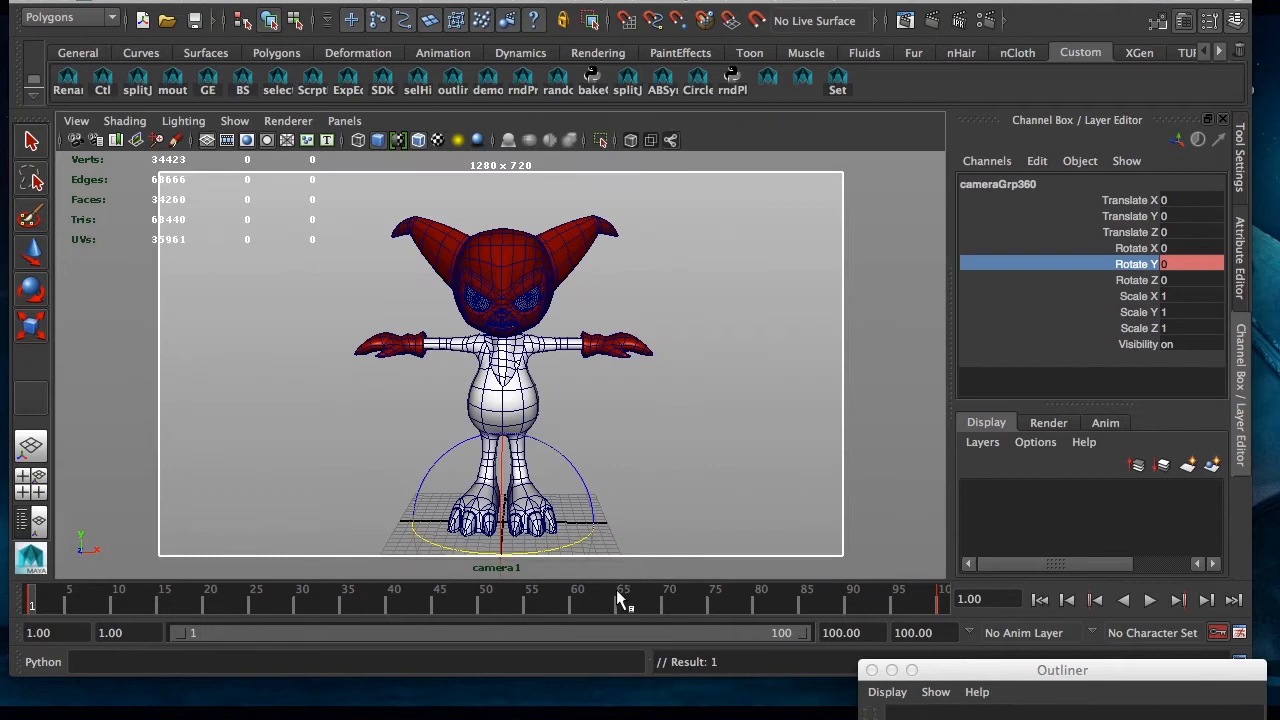
right_click(657, 603)
click(662, 580)
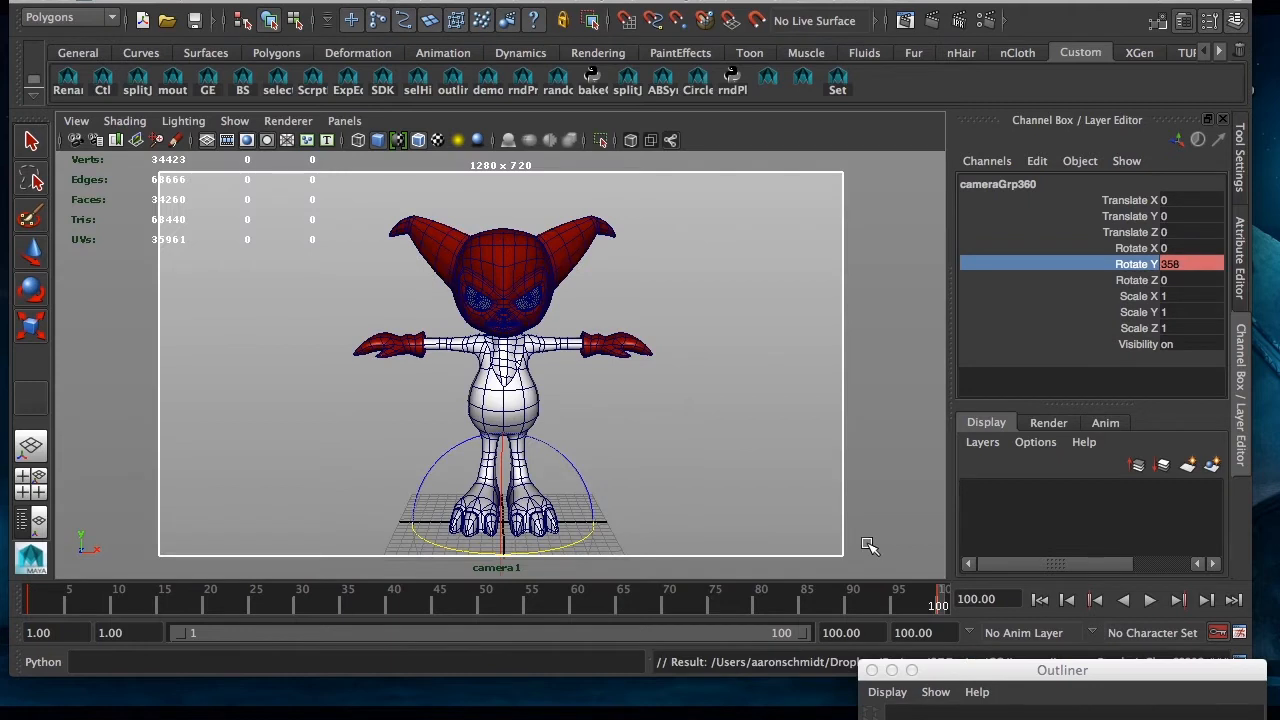
Watch the turntable playblast in Fcheck with the info window moved aside, and close the playback.
mouse_move(514, 716)
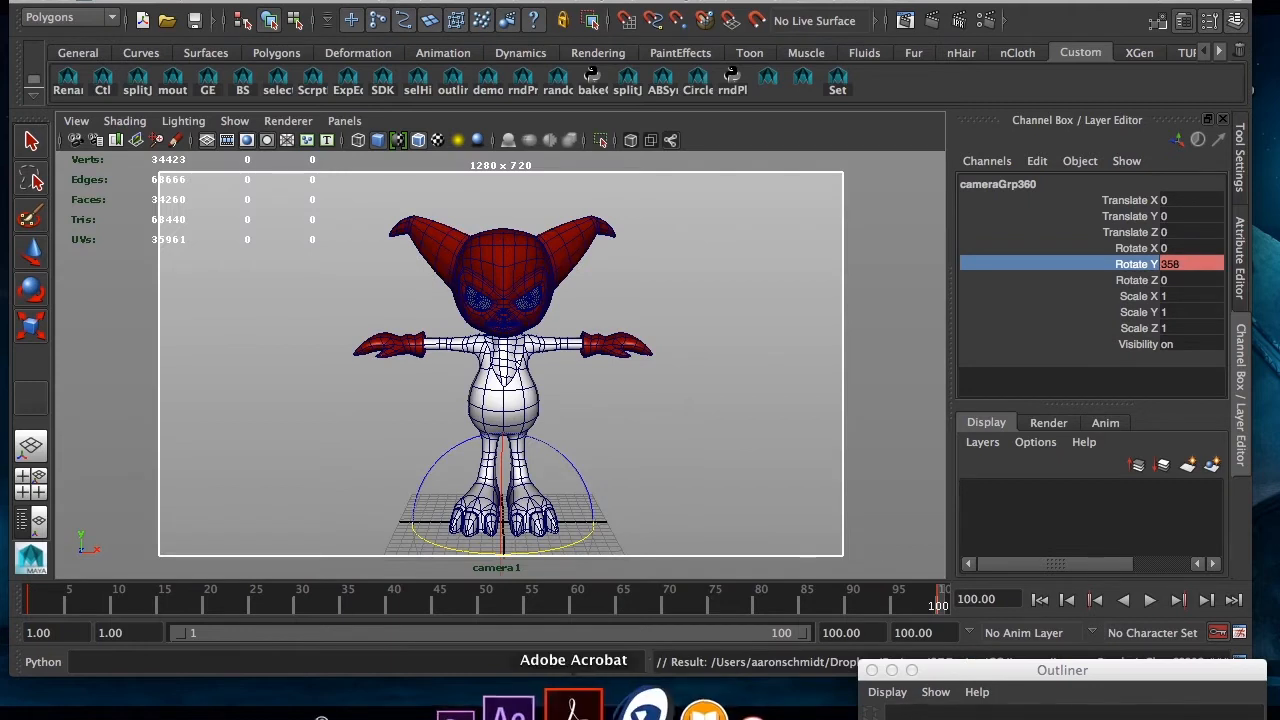
click(390, 706)
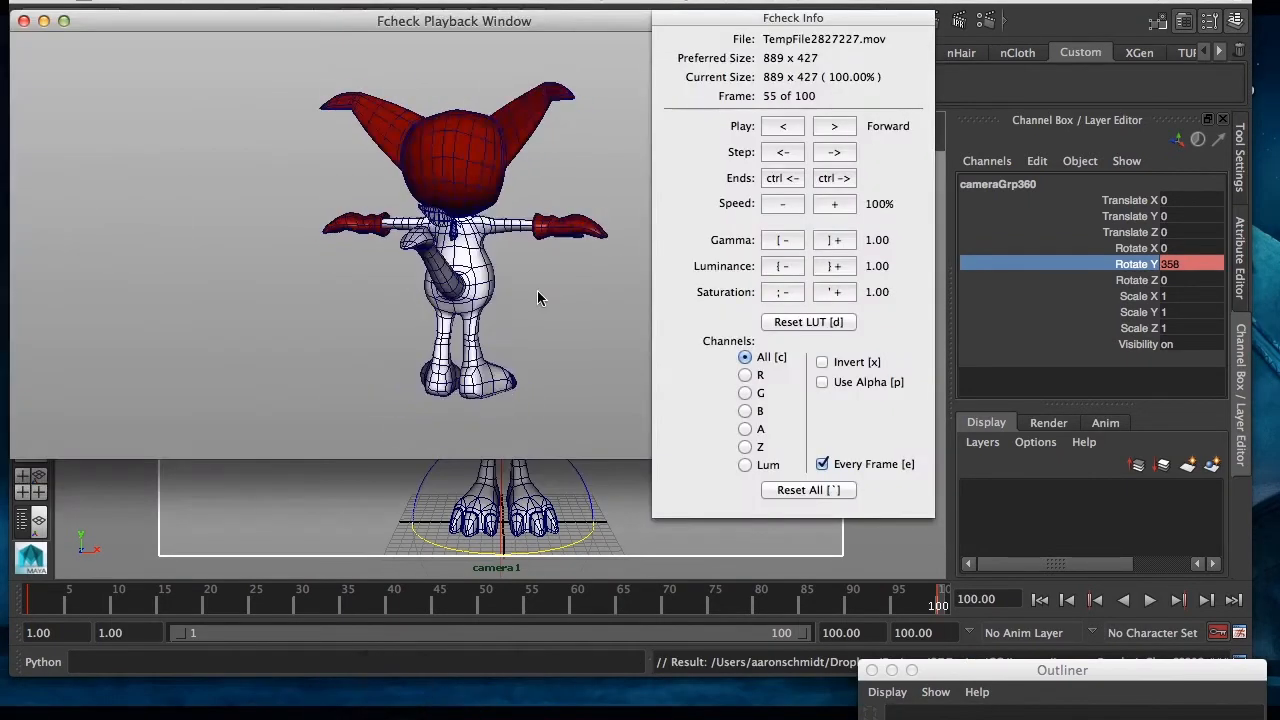
drag(673, 17, 1006, 23)
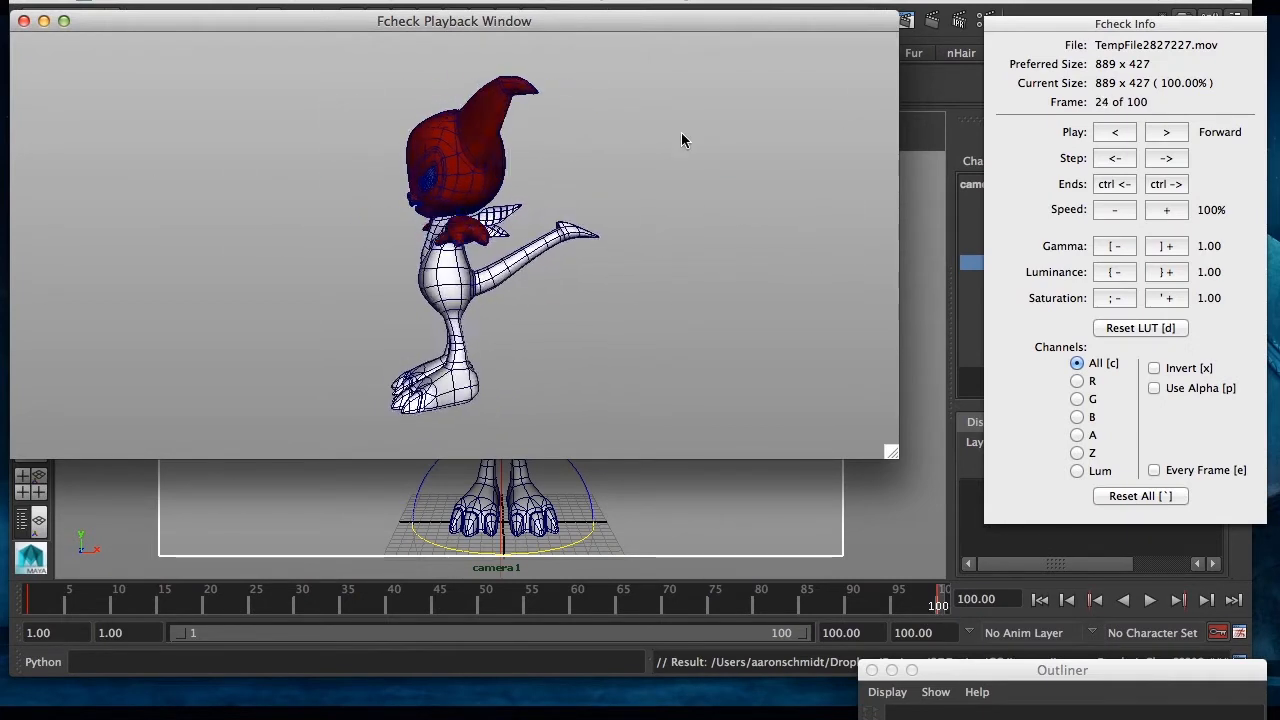
click(24, 21)
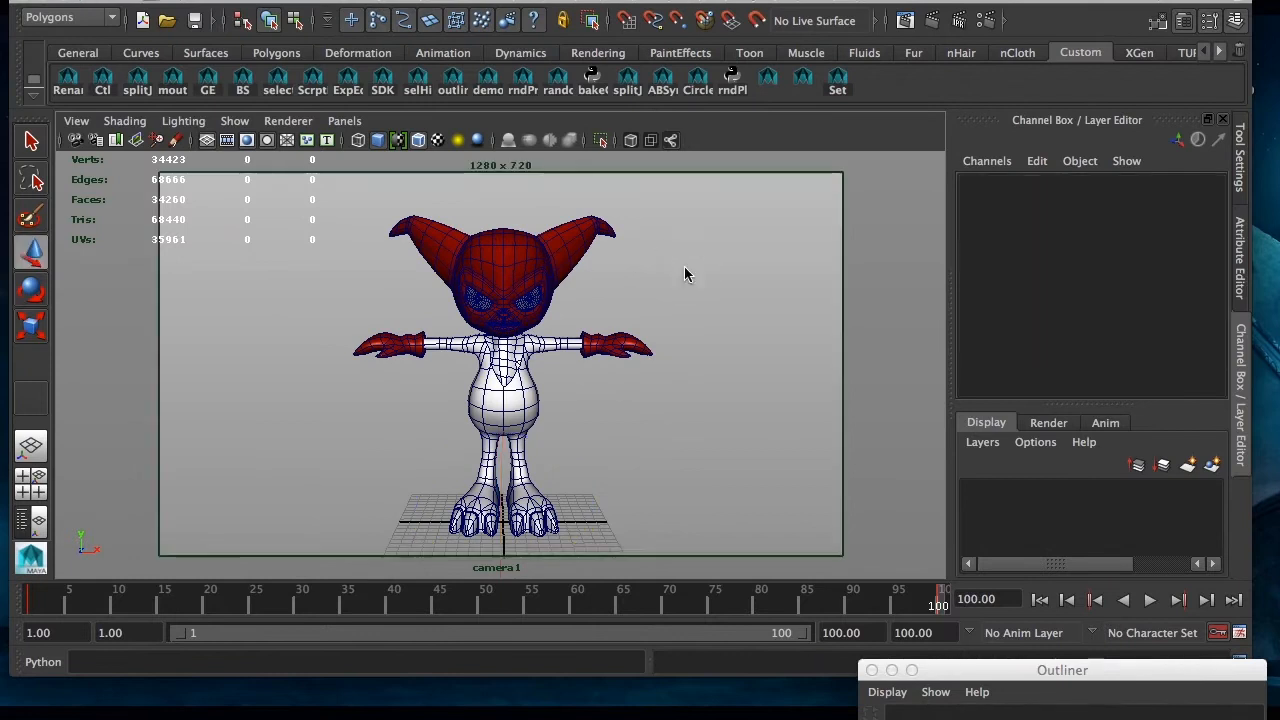
Check a mental ray render of the camera1 view at frame 11, and return the timeline to frame 1.
key(space)
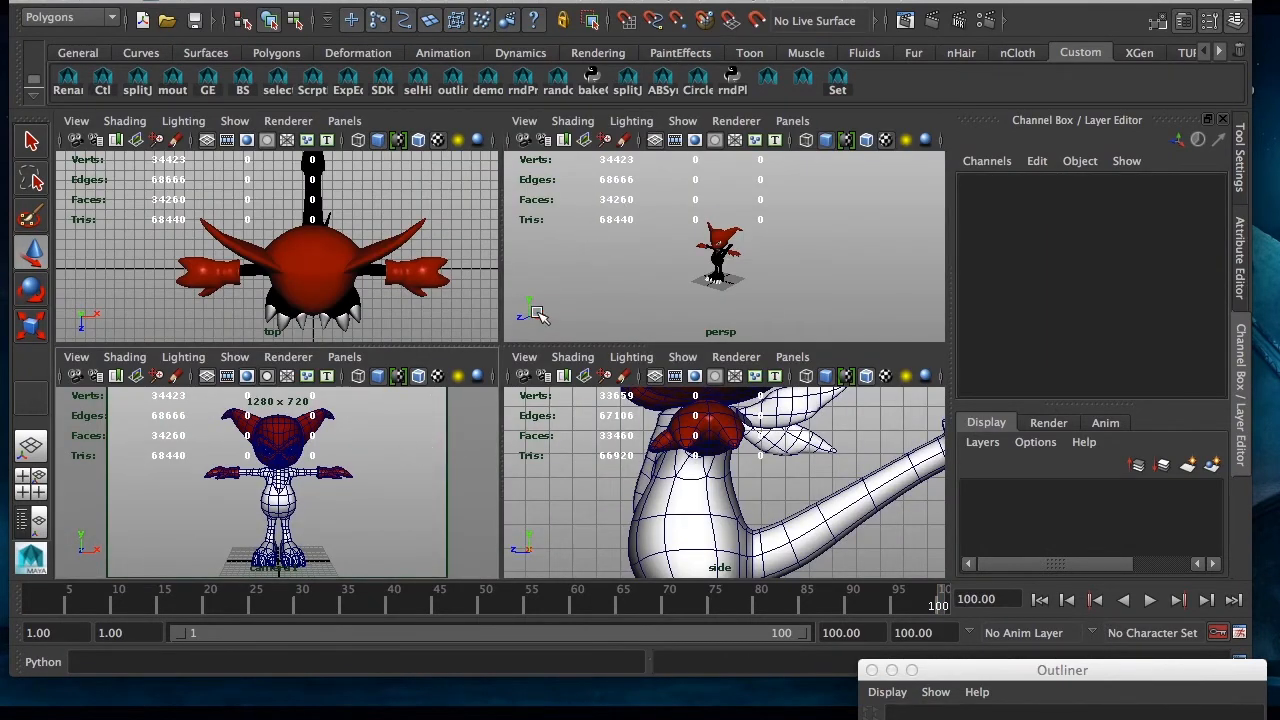
drag(40, 606, 127, 606)
click(906, 20)
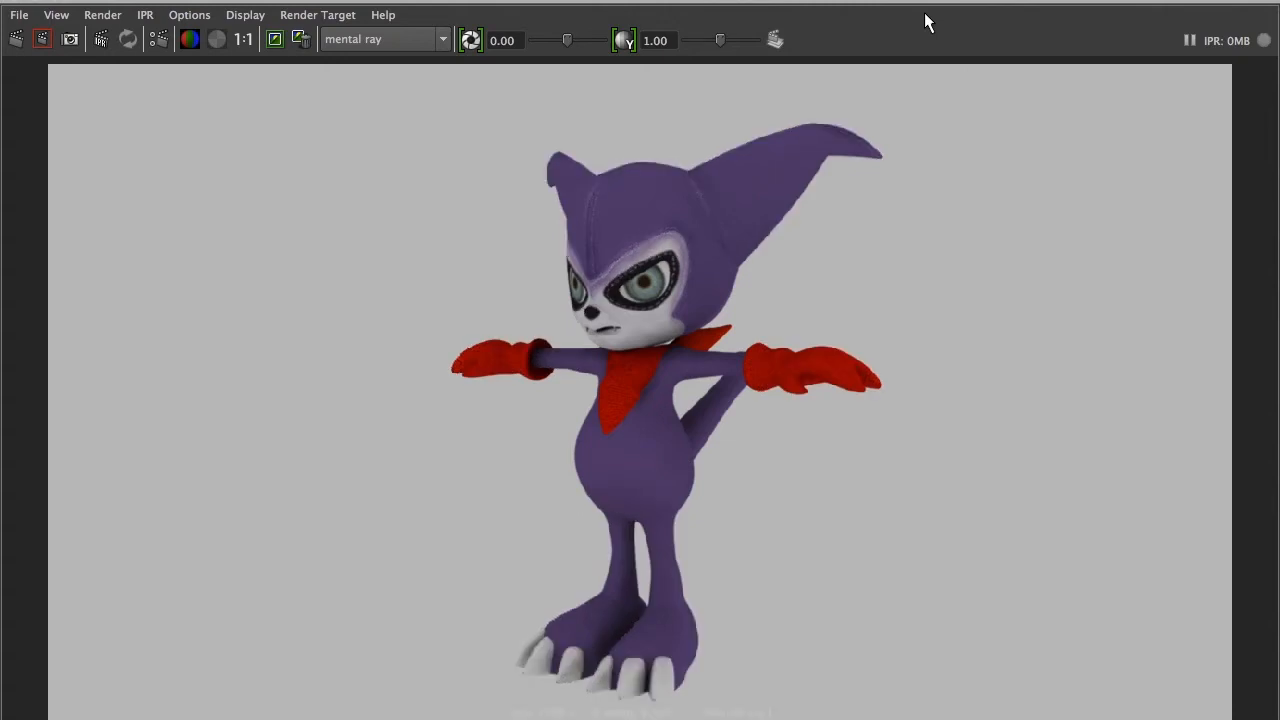
click(242, 40)
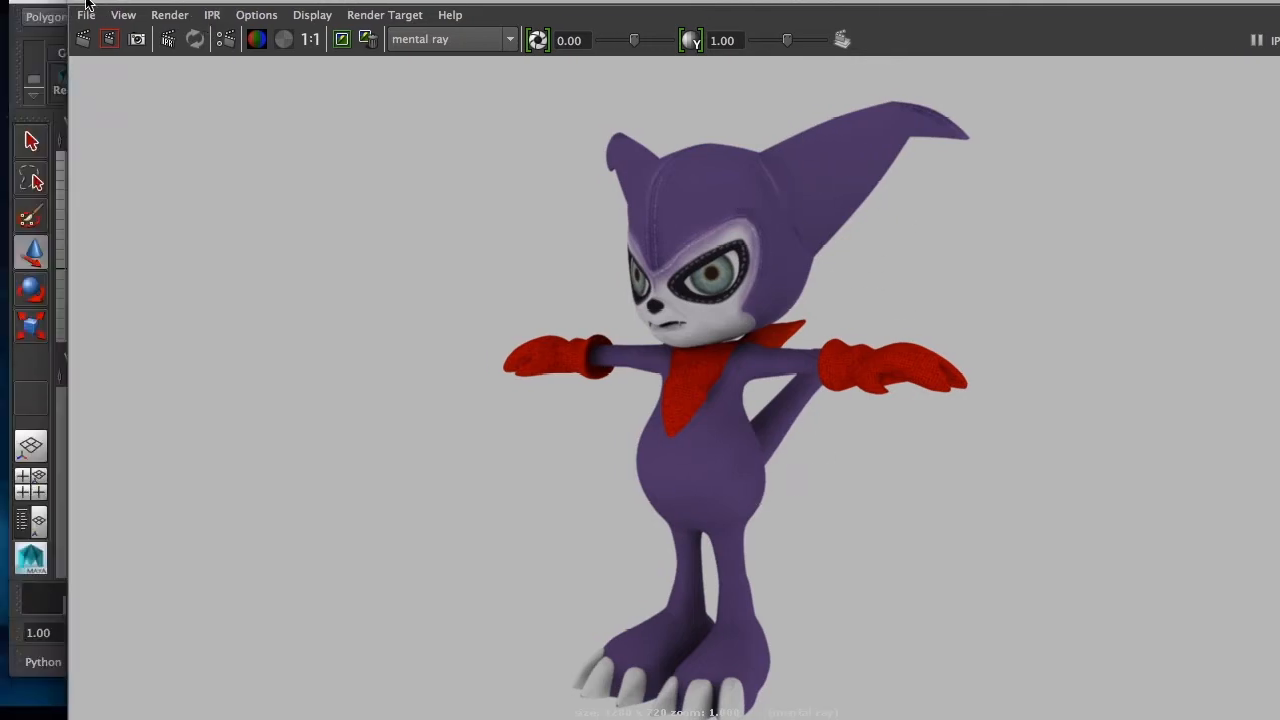
click(82, 4)
click(565, 251)
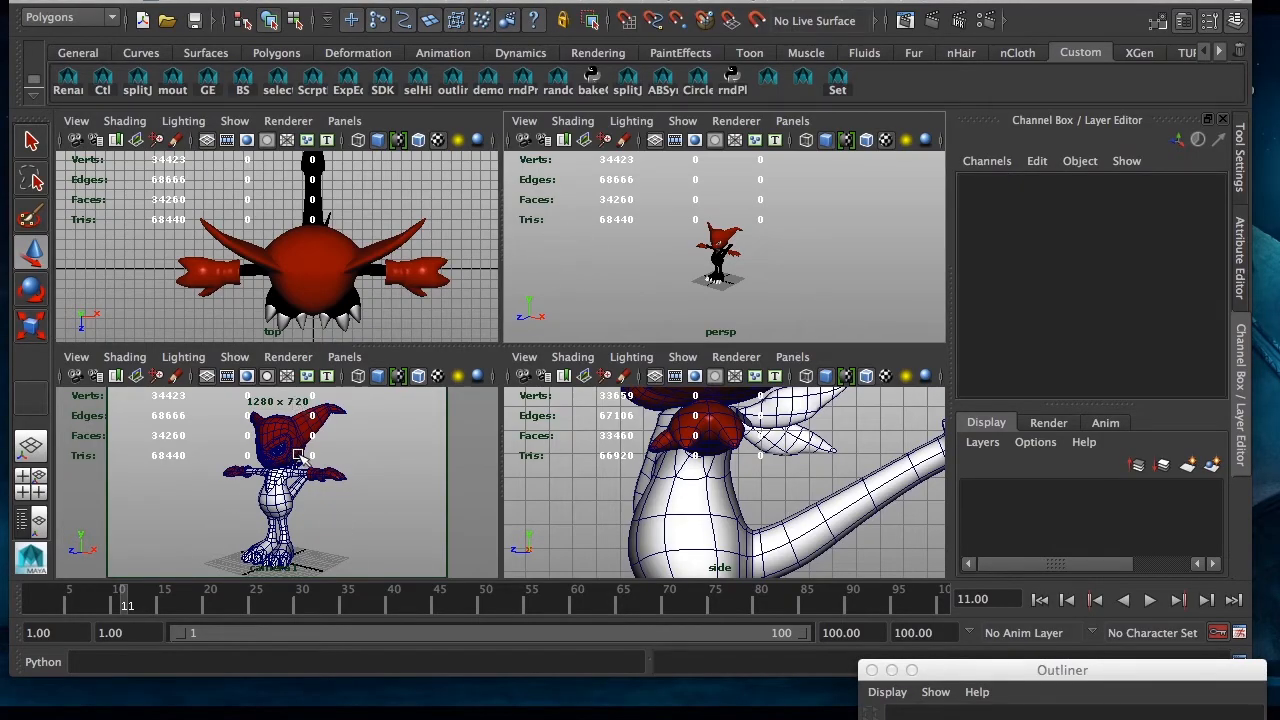
drag(120, 598, 28, 600)
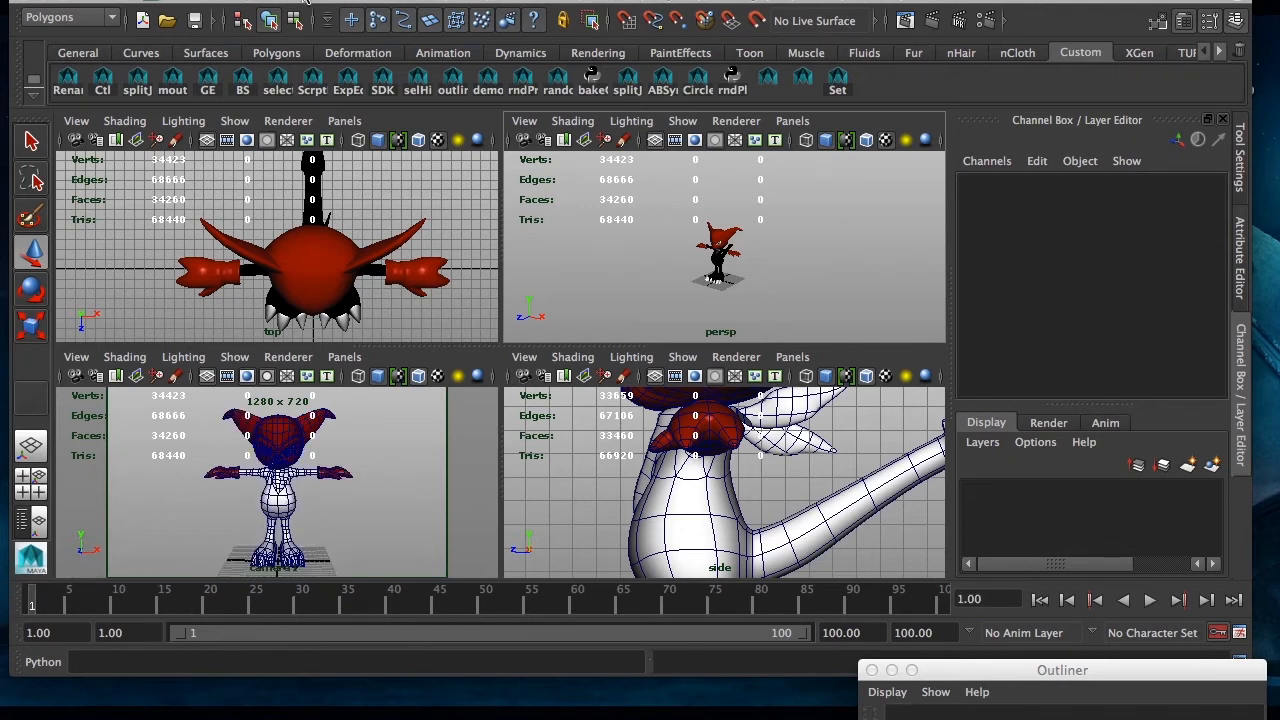
Create a spot light and look through it in the panel showing the side view.
drag(318, 3, 285, 3)
click(272, 0)
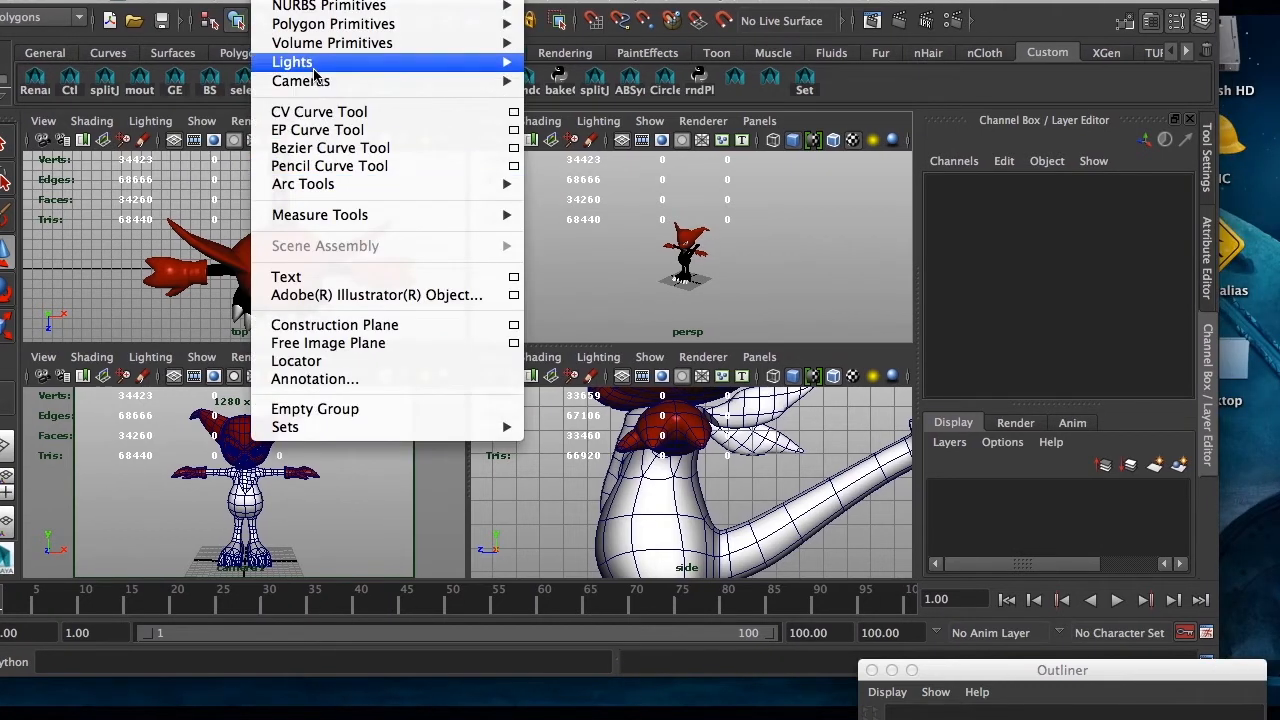
mouse_move(314, 75)
click(585, 124)
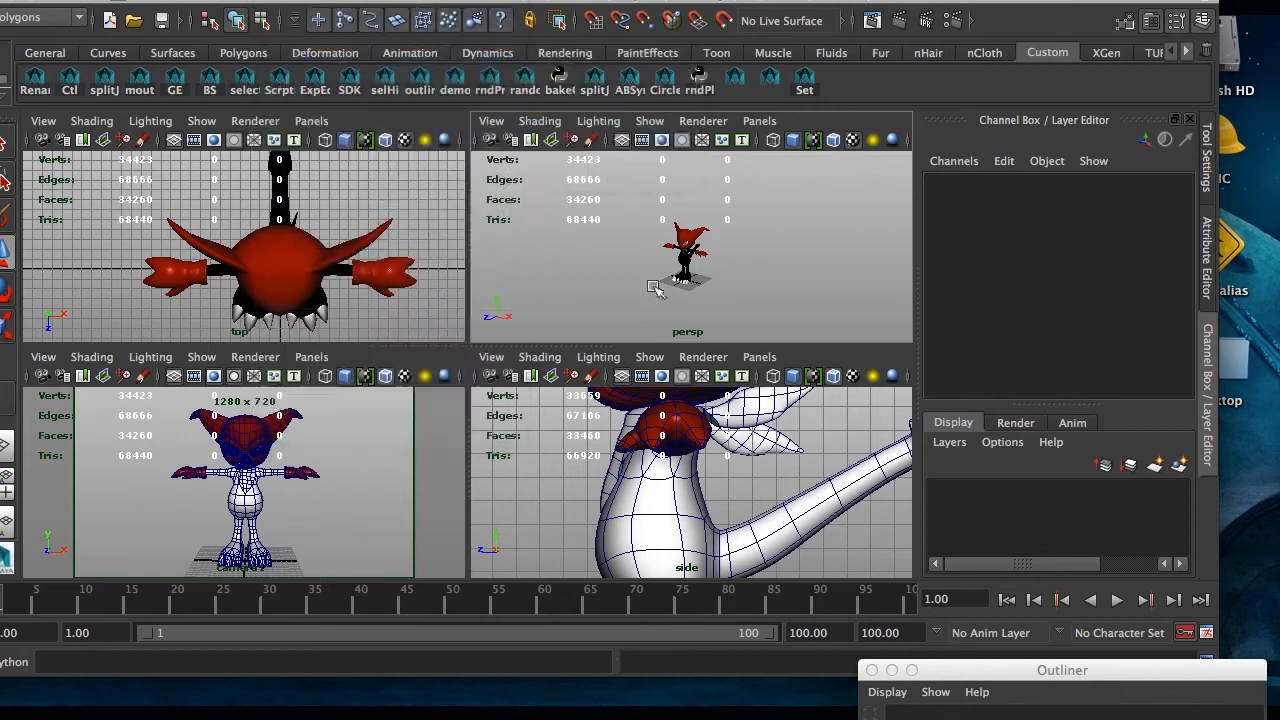
click(759, 357)
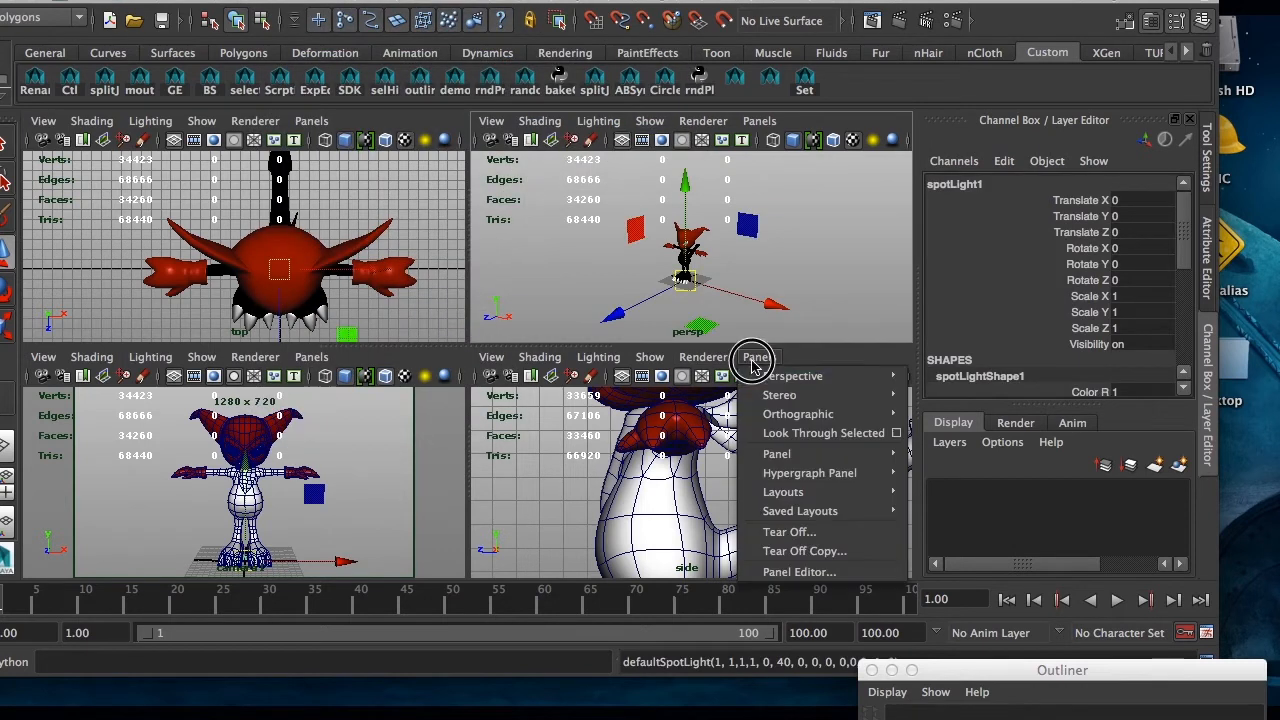
click(803, 433)
Aim the spot light down at the character from its front side, positioned at about X 43.4, Y 34.5, Z 50.1.
alt+right_drag(780, 443, 552, 450)
alt+drag(552, 450, 770, 476)
alt+right_drag(770, 476, 680, 485)
alt+drag(680, 485, 694, 480)
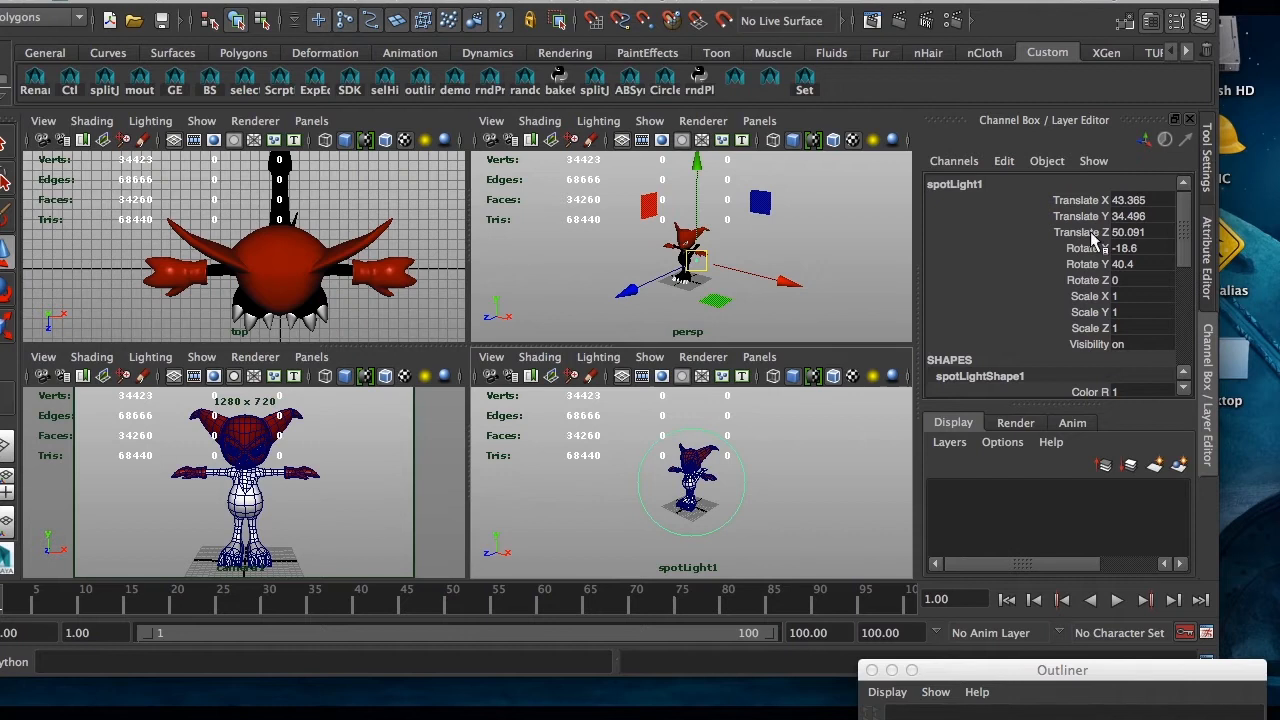
Reselect the spot light and set its intensity to 0.25.
click(378, 427)
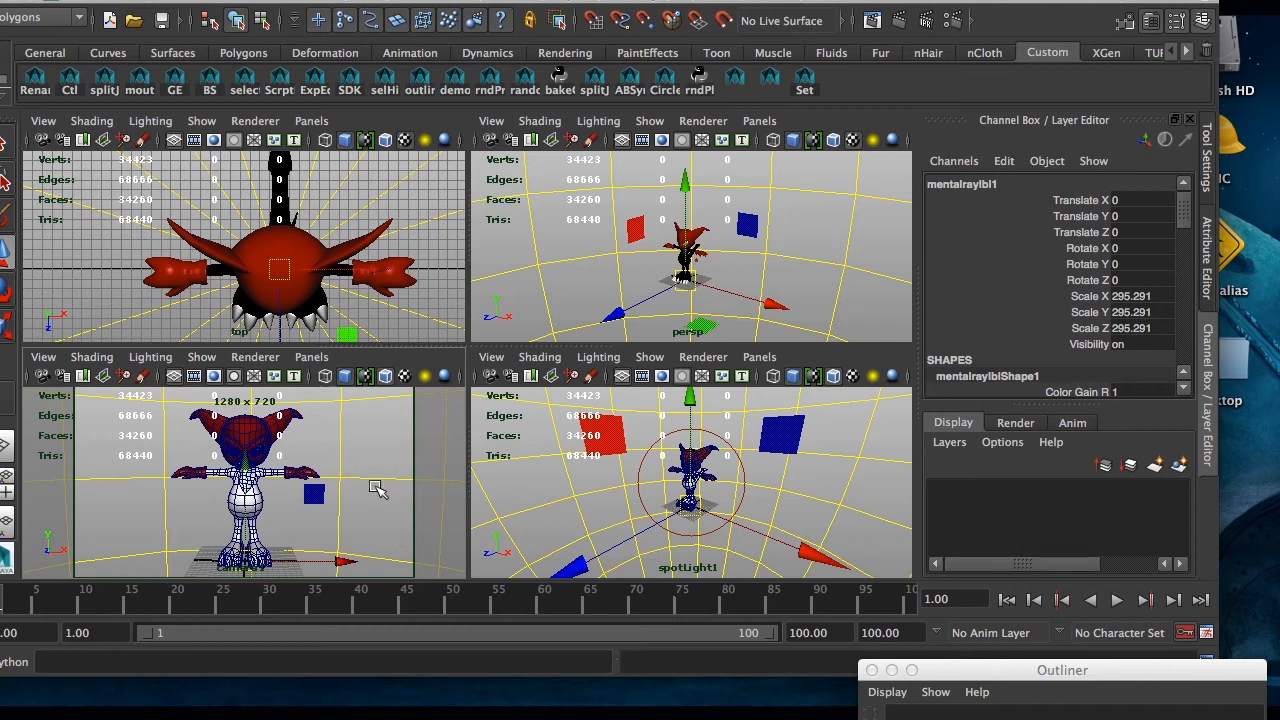
click(740, 476)
click(760, 476)
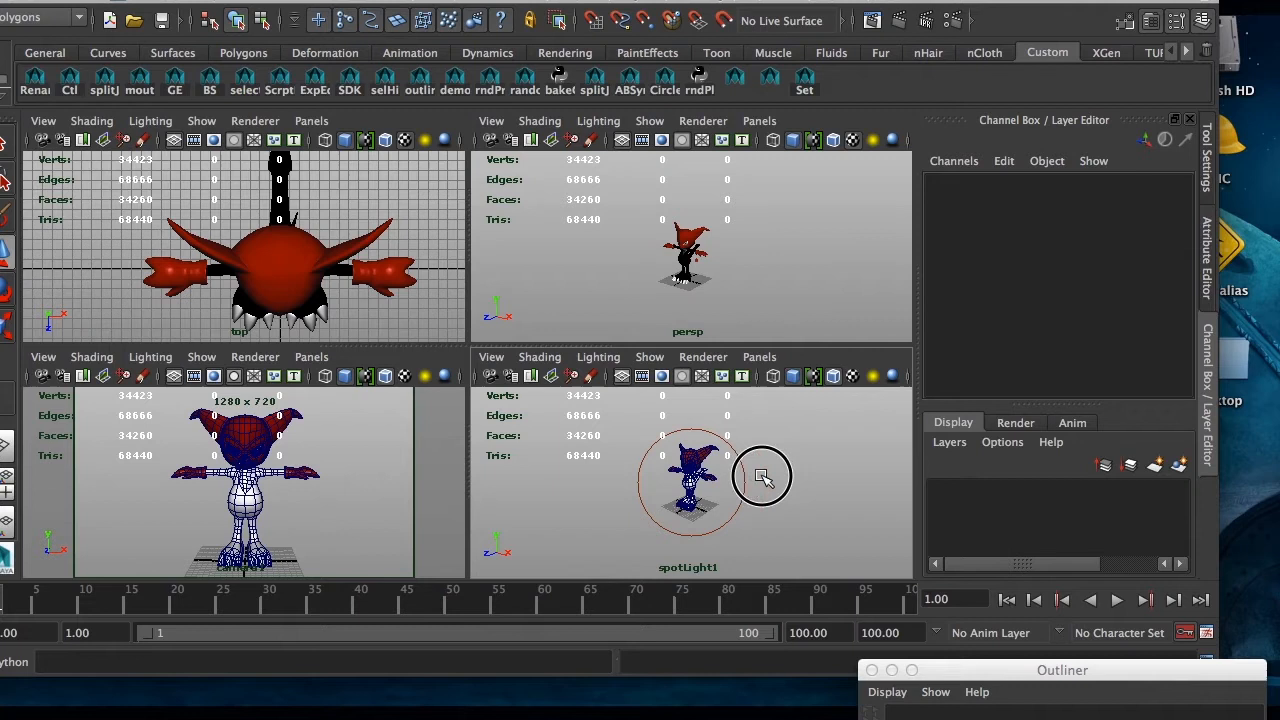
click(737, 473)
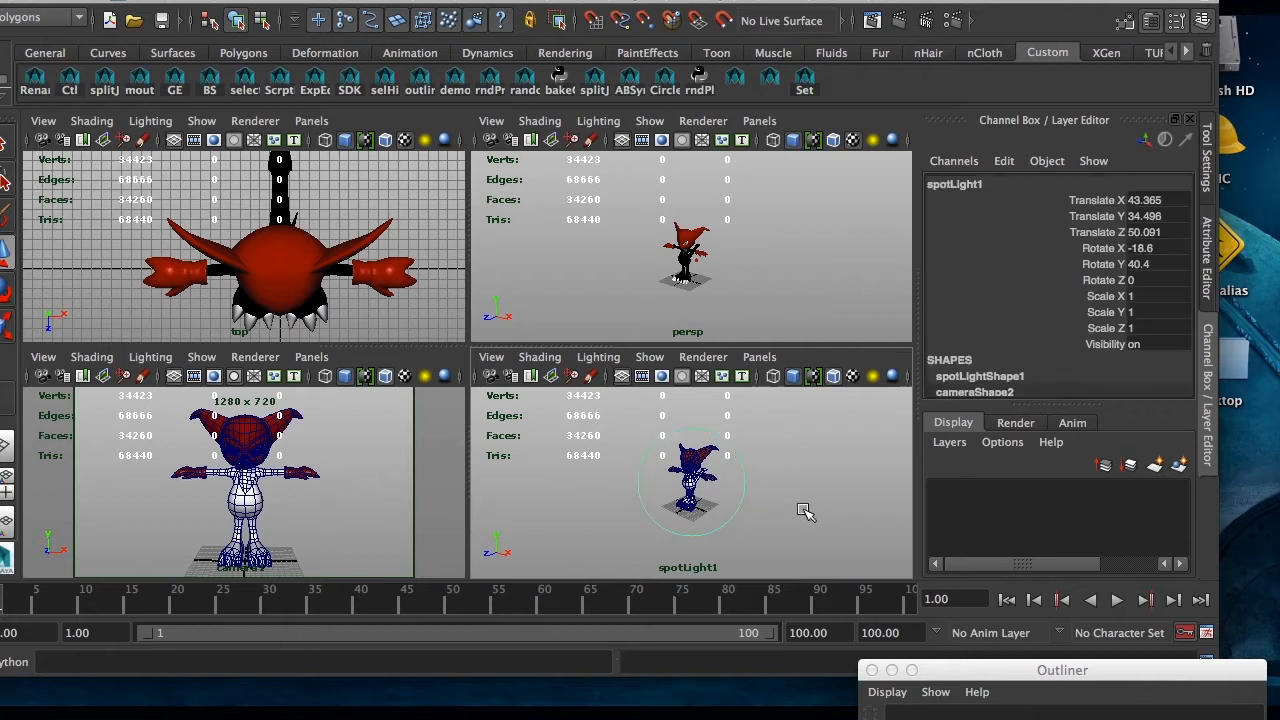
click(1206, 258)
click(906, 180)
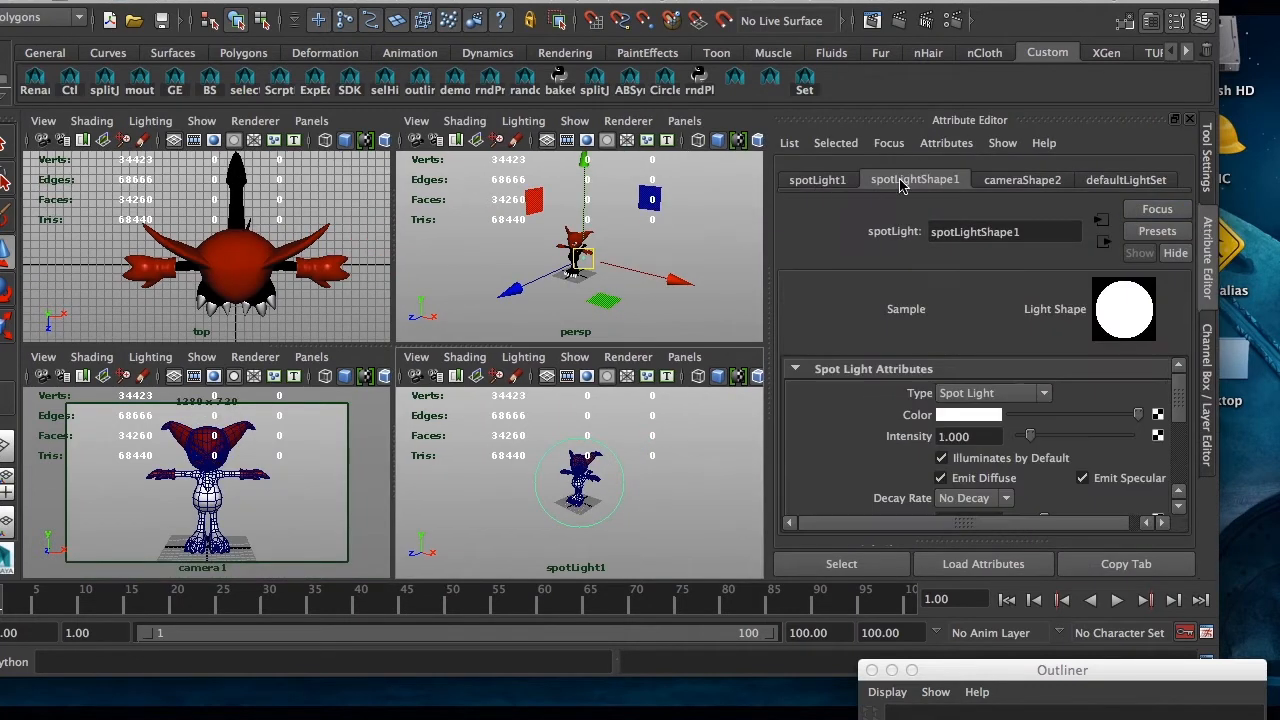
click(982, 438)
text(.25)
key(Return)
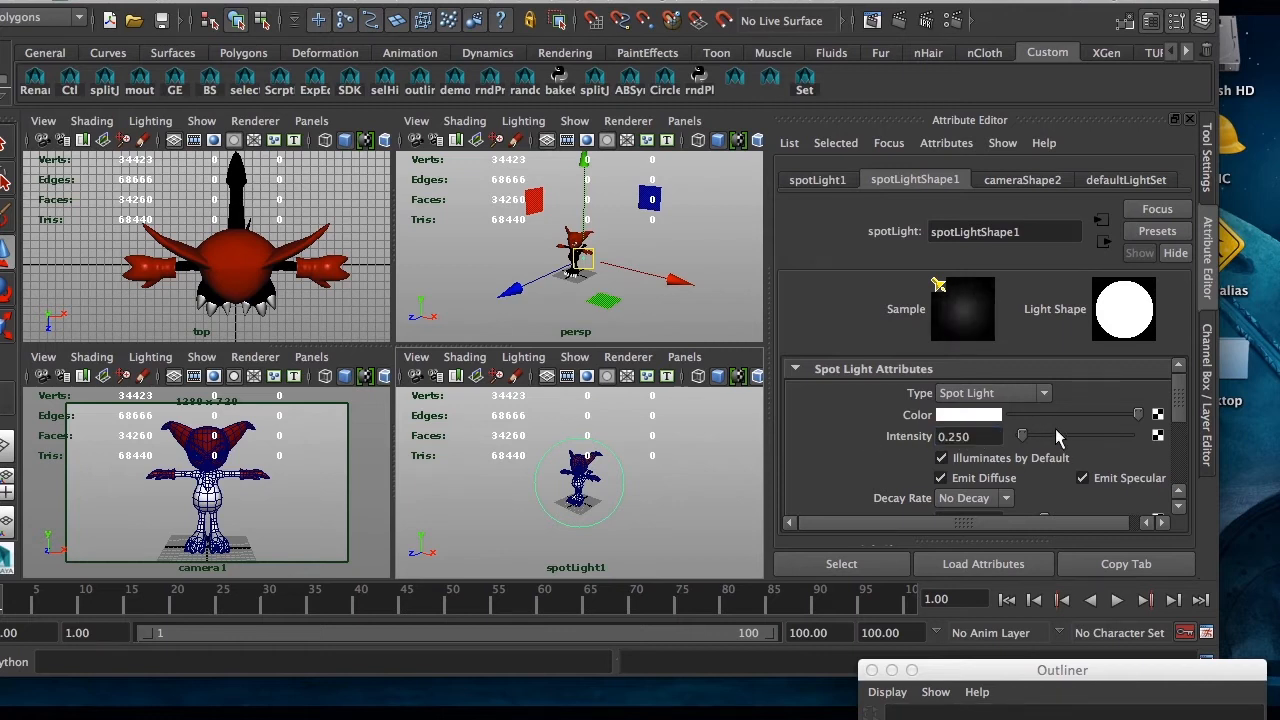
Set the Light Radius to 2 in the spot light's raytrace shadow attributes.
drag(1180, 398, 1177, 485)
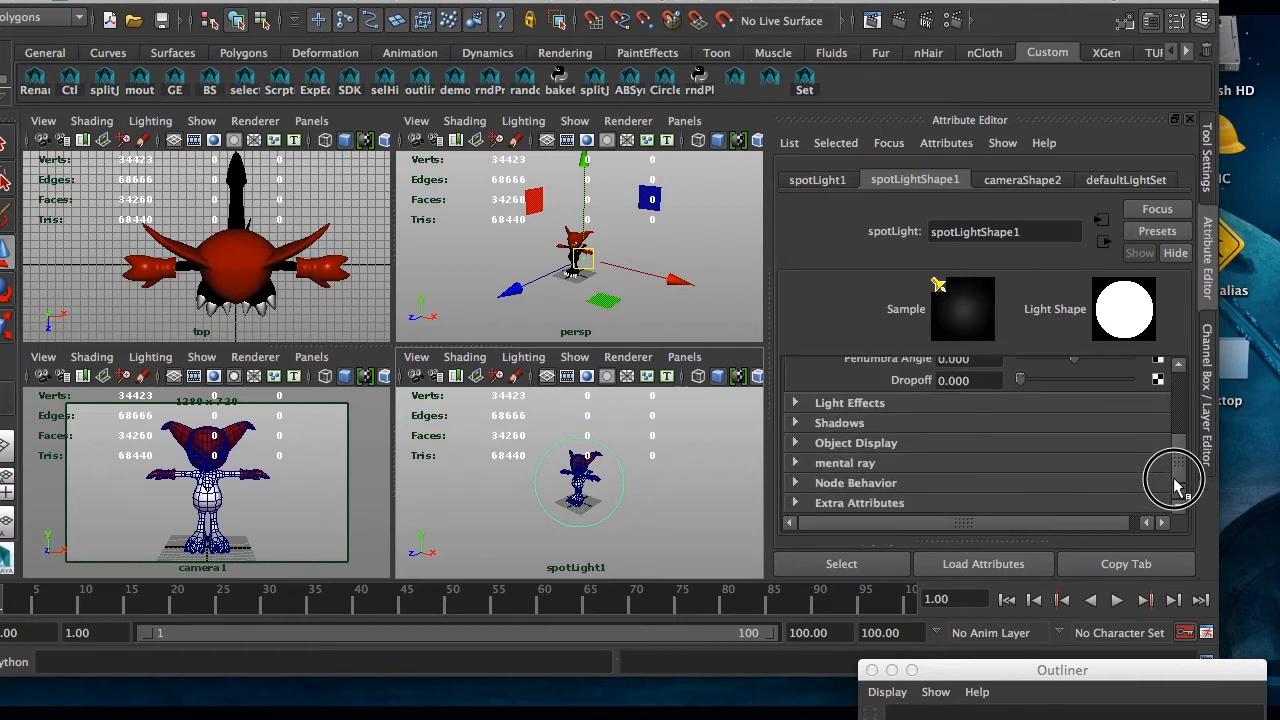
click(872, 423)
click(866, 468)
scroll(900, 485, down, 2)
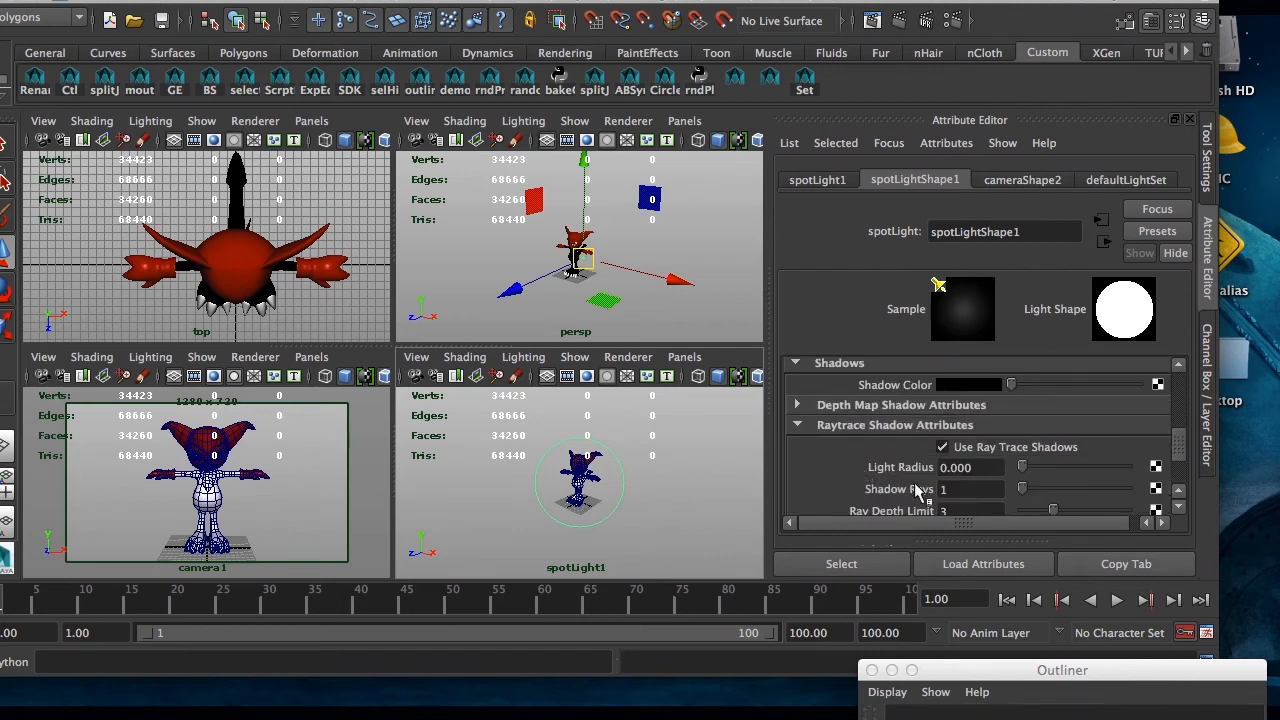
click(853, 467)
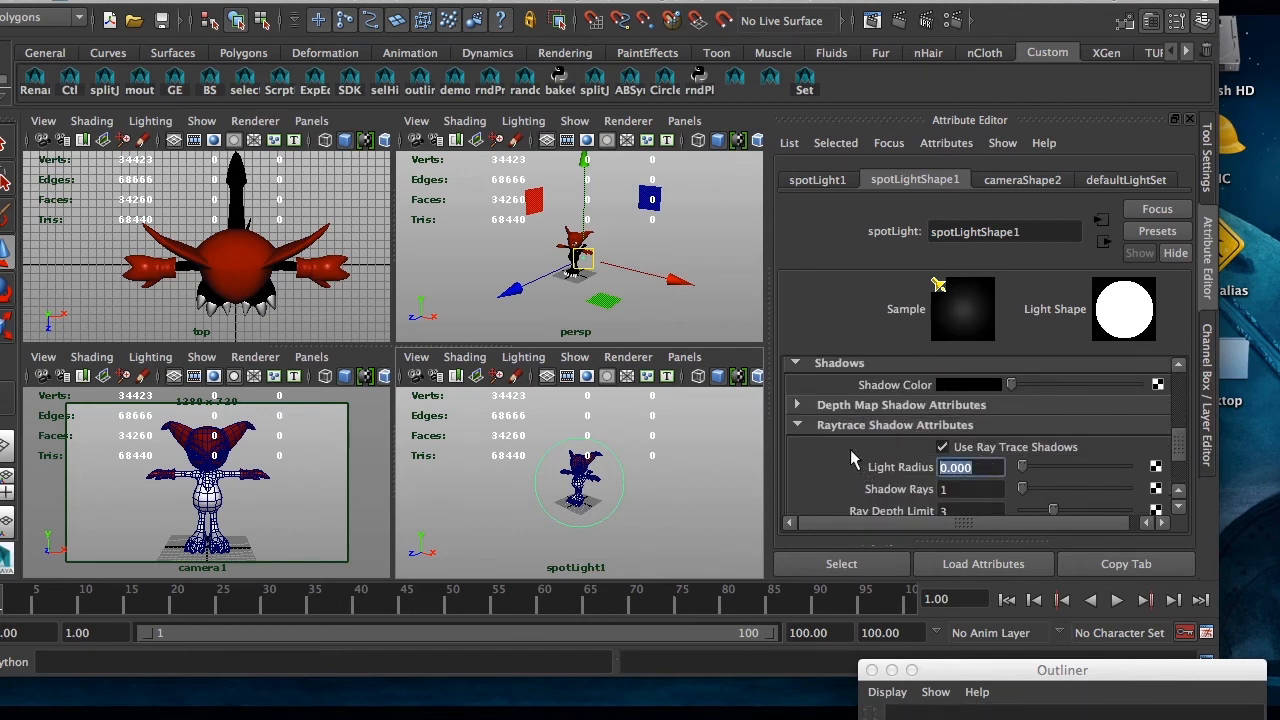
text(2)
key(Return)
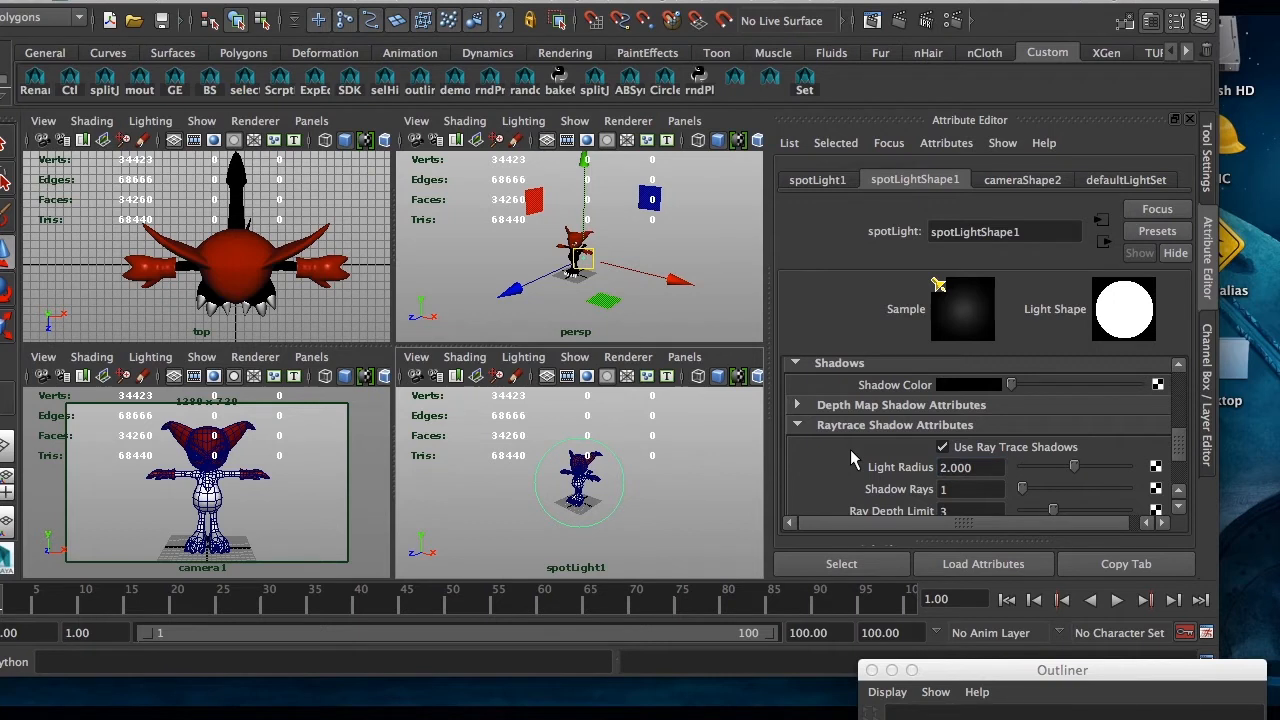
Render the current frame from camera1 to check the spot light's effect, and return to the viewports.
click(306, 509)
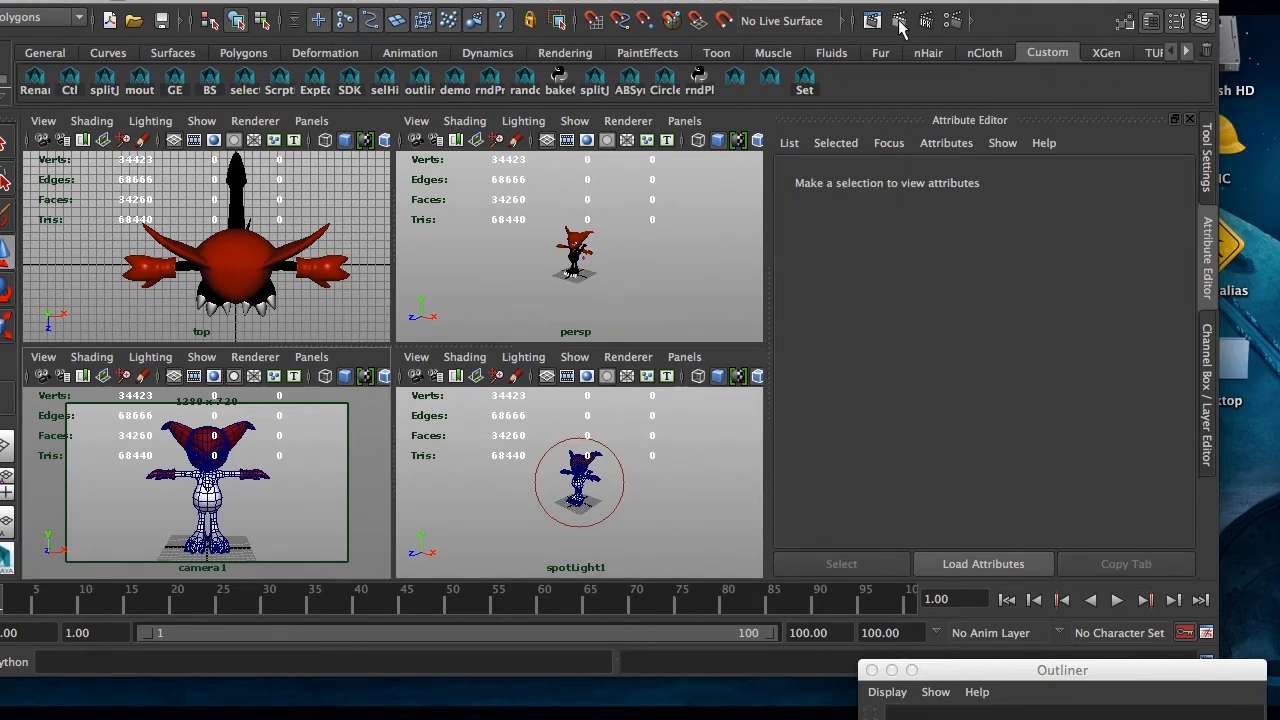
click(900, 24)
click(468, 468)
click(515, 203)
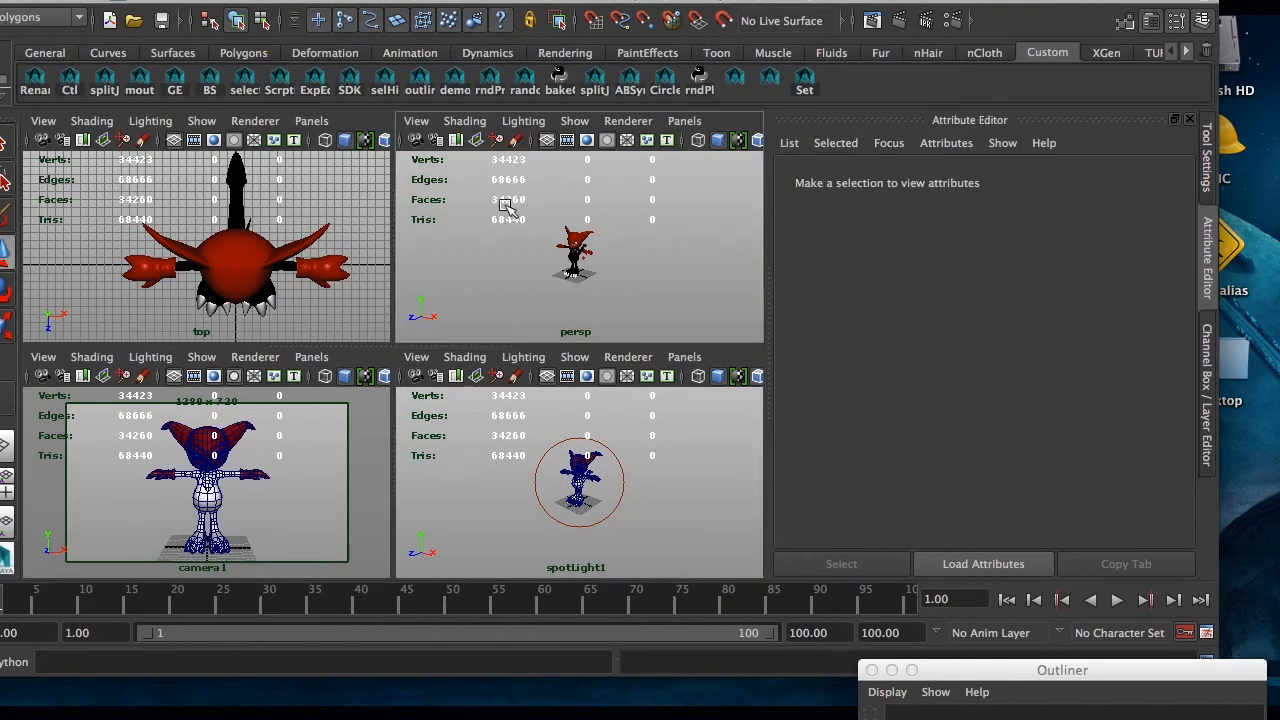
Select the mental ray image-based lighting sphere around the character and delete it.
click(616, 513)
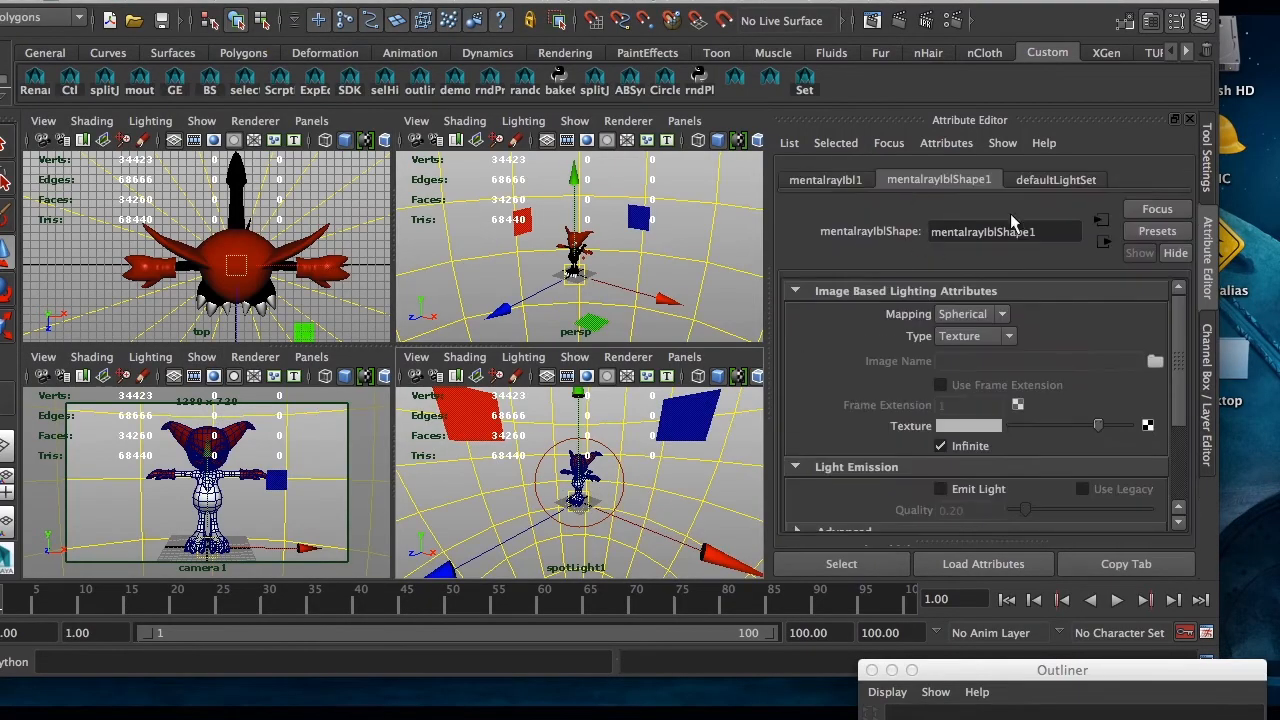
key(Delete)
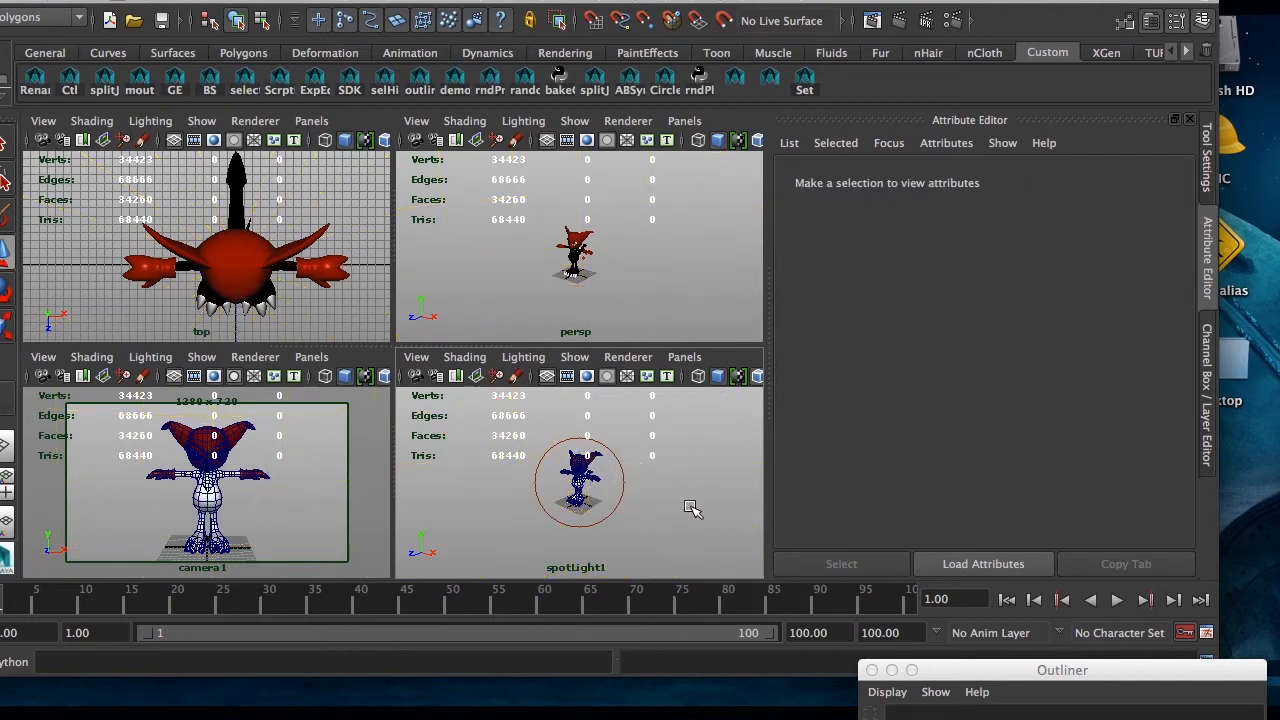
Select the existing spot light, rename its transform node keyLight, and clear the selection.
click(612, 480)
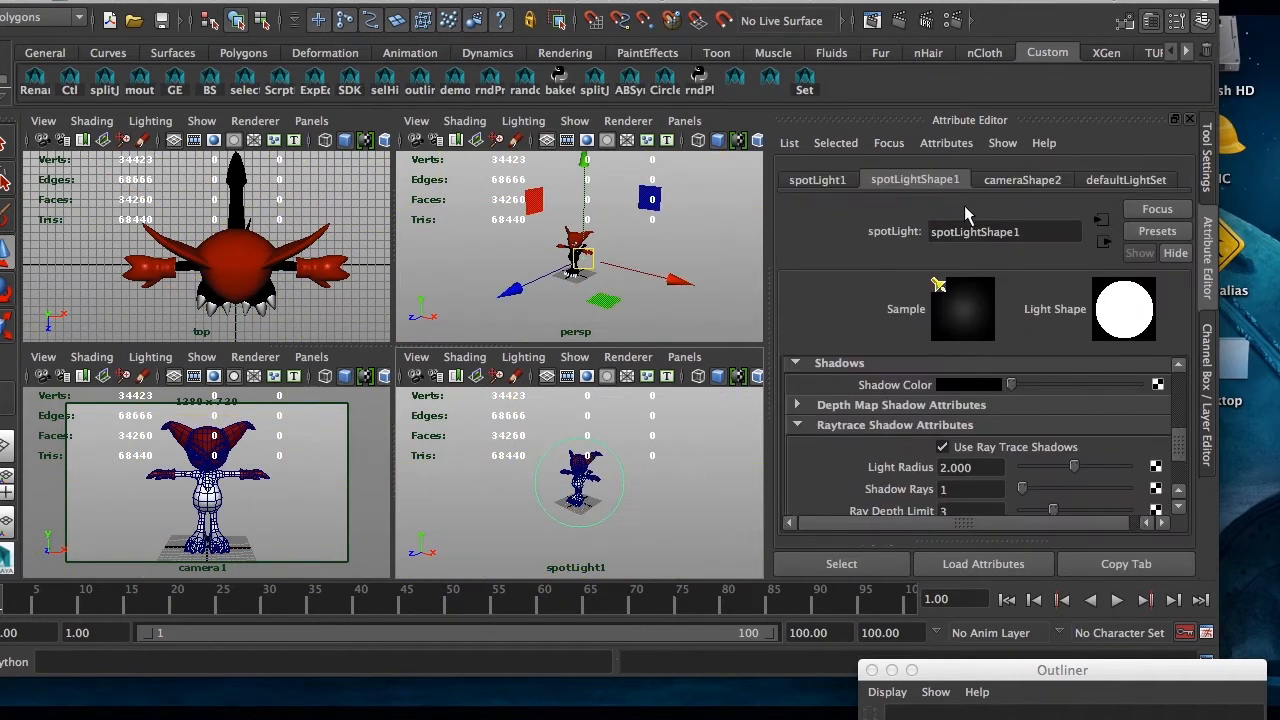
click(812, 179)
double_click(996, 235)
text(keyLight)
key(Return)
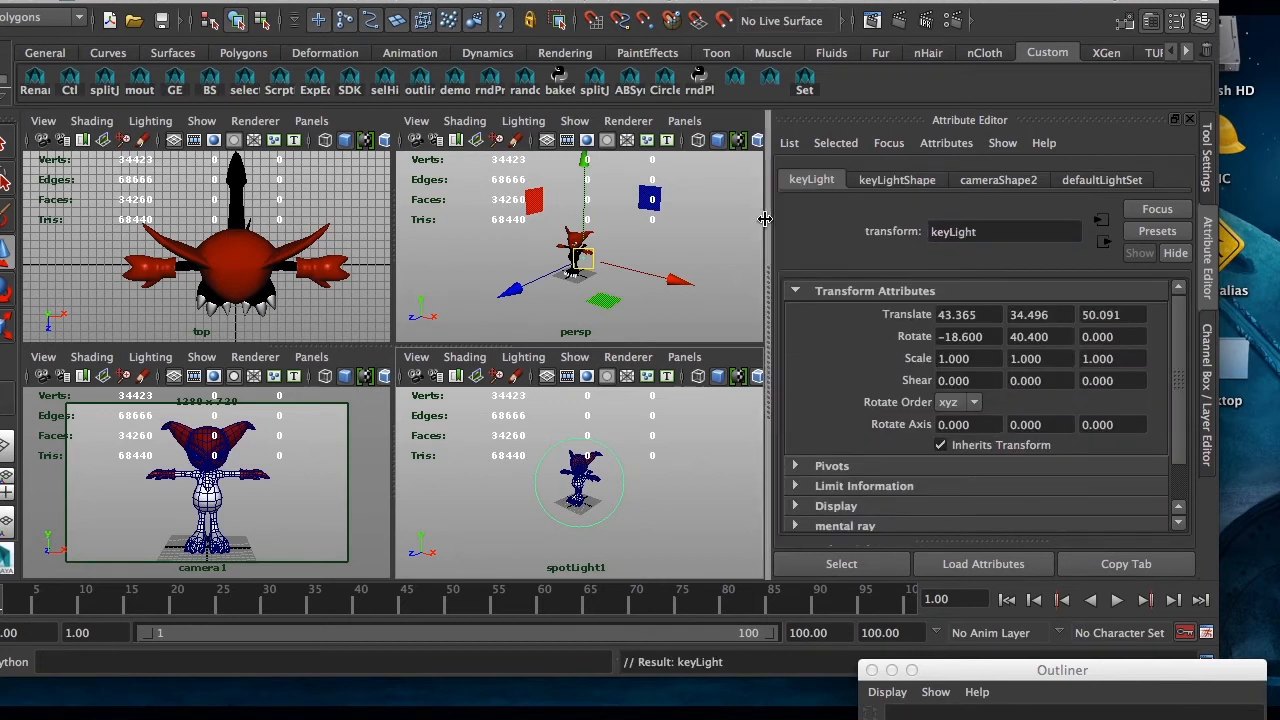
click(674, 240)
Create a second spot light and look through it in the viewport that shows the key light's view.
click(279, 3)
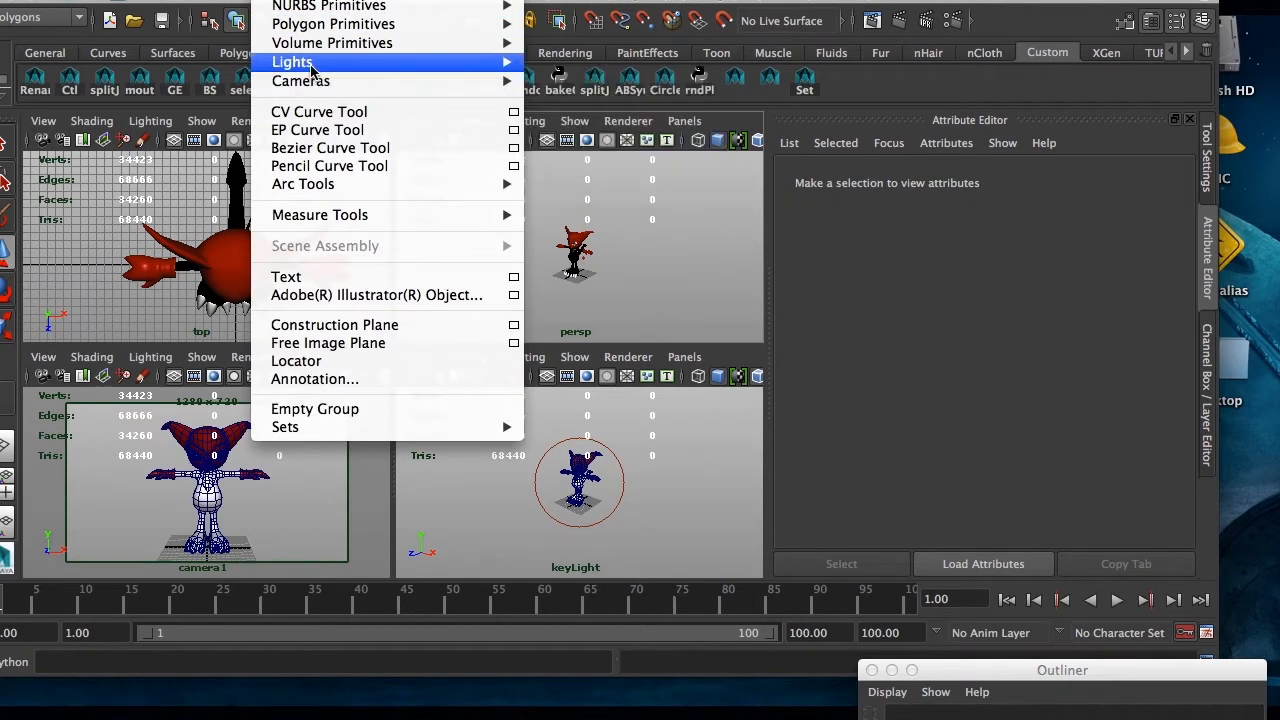
mouse_move(311, 64)
click(605, 127)
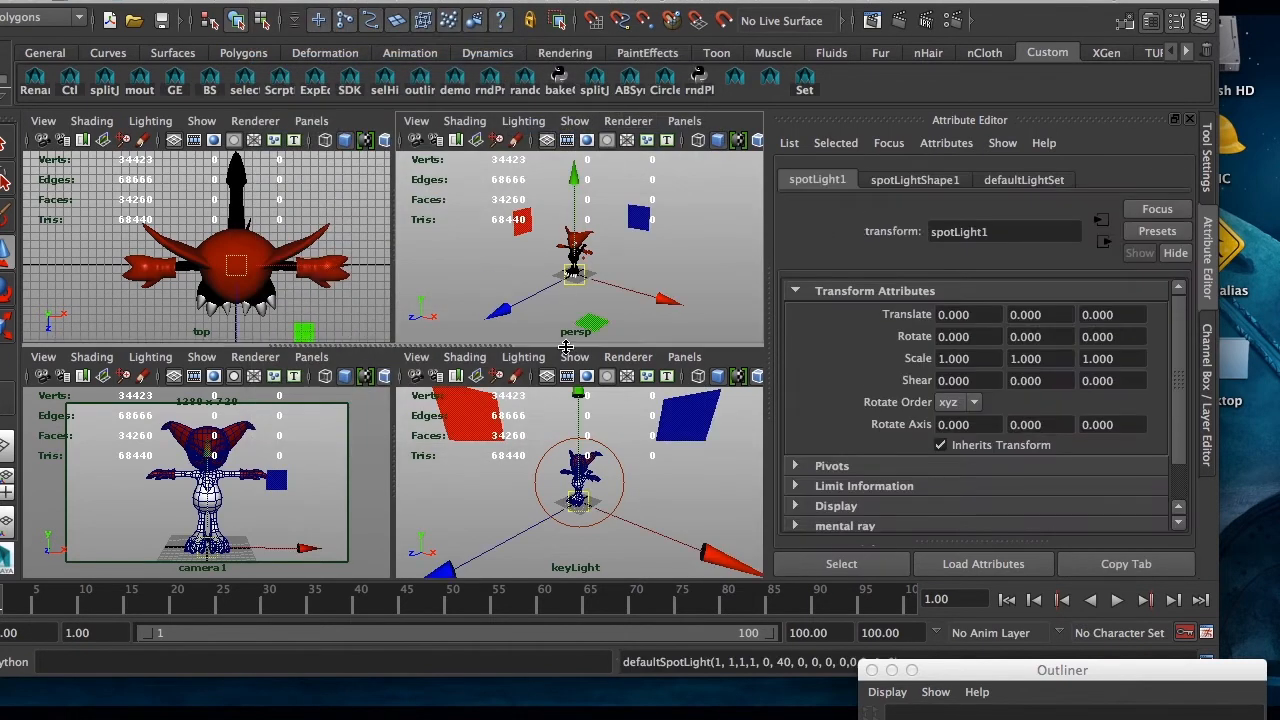
click(684, 357)
click(712, 432)
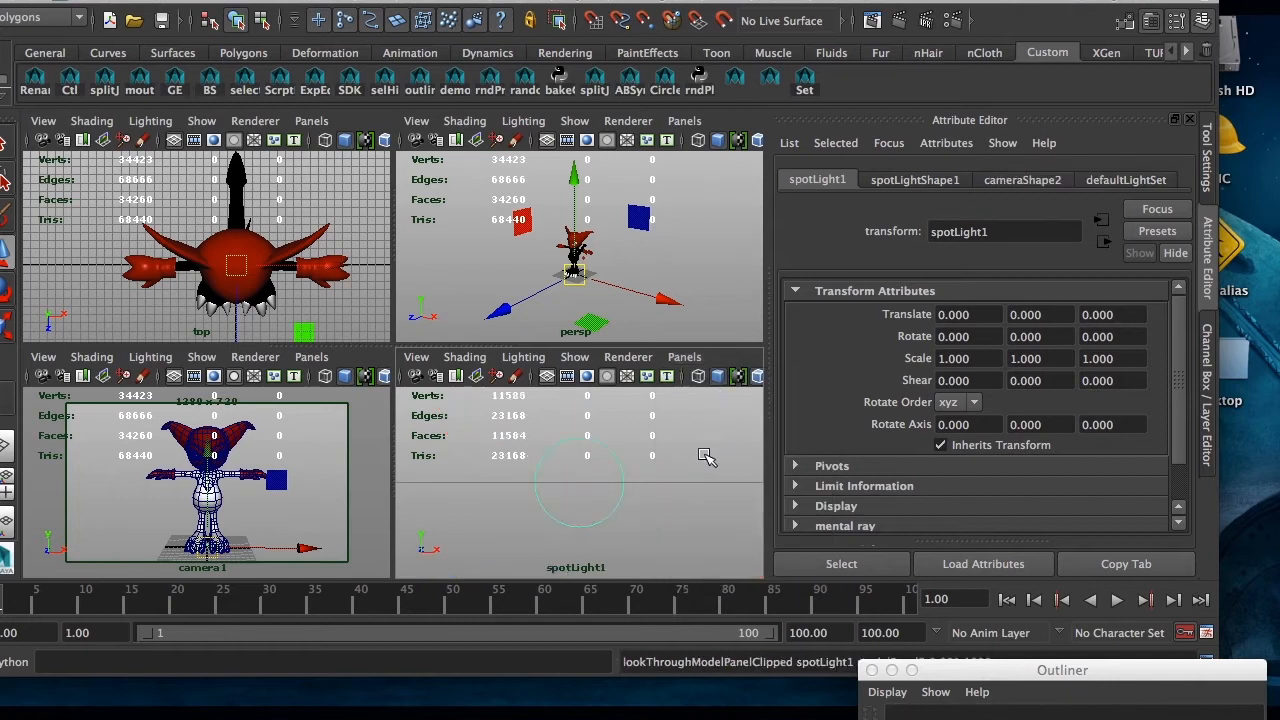
Position the new spot light above and behind the character at about 1, 46, -50, aimed down about 31 degrees.
alt+right_drag(677, 463, 517, 487)
alt+drag(517, 487, 597, 440)
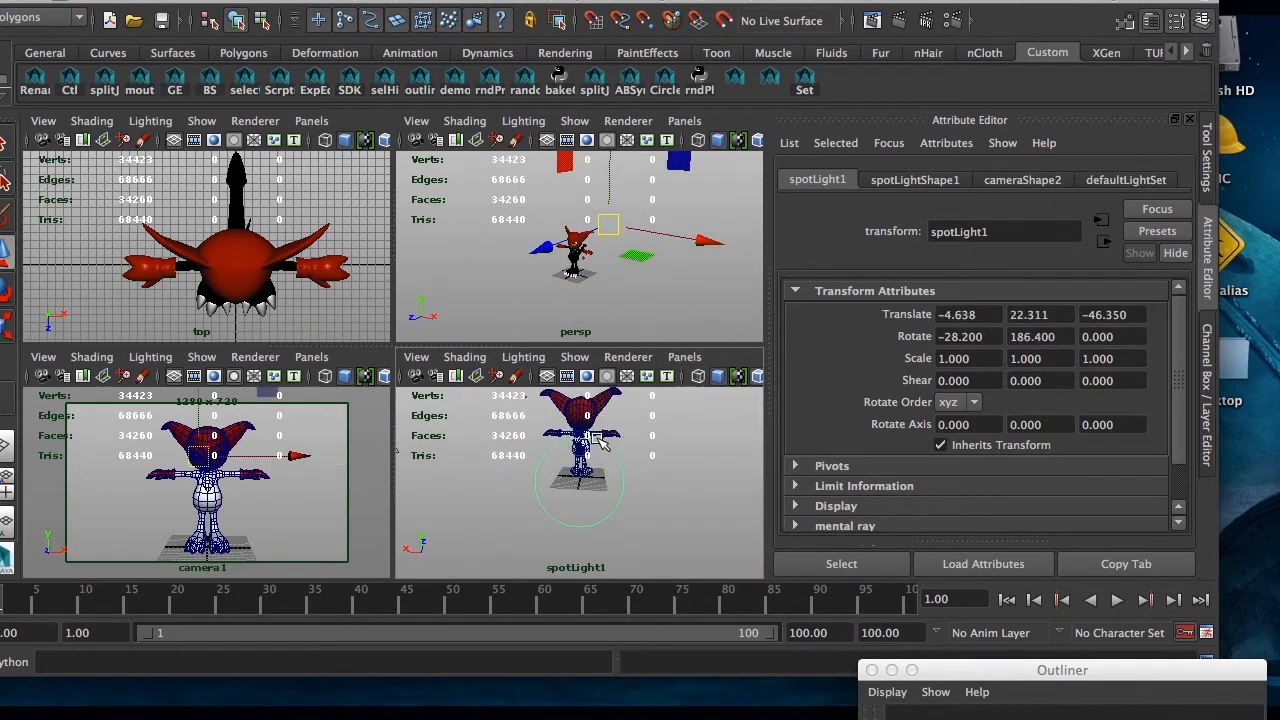
alt+middle_drag(597, 440, 611, 503)
alt+drag(649, 488, 662, 509)
alt+right_drag(656, 510, 602, 488)
alt+middle_drag(602, 488, 592, 476)
alt+drag(592, 476, 594, 468)
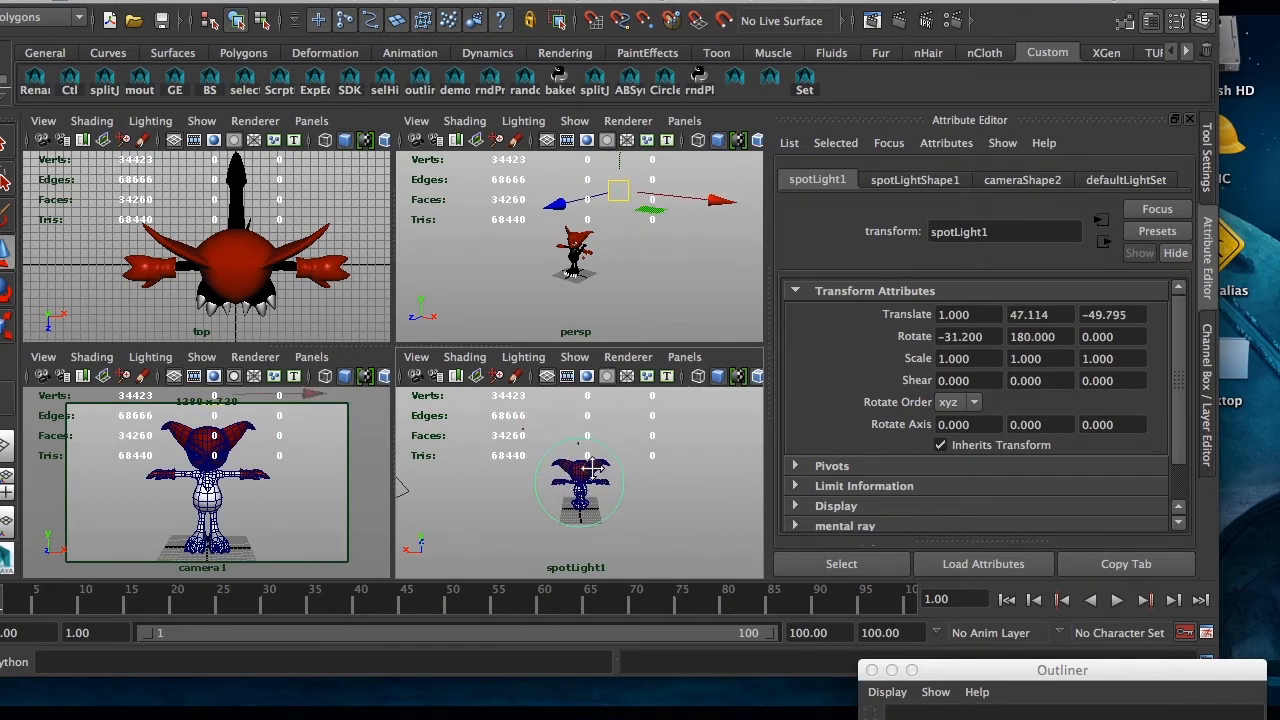
alt+middle_drag(594, 468, 594, 462)
Rename the new spot light's transform node as backLight.
click(1011, 232)
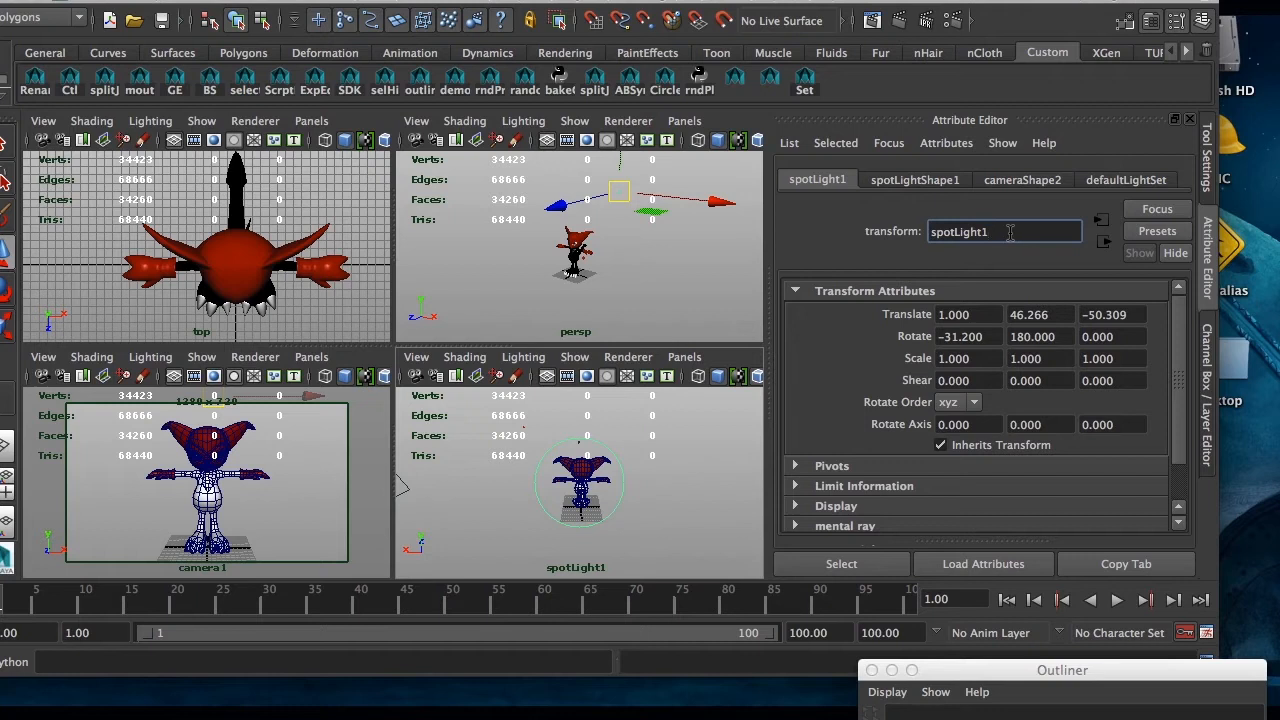
drag(1026, 226, 869, 233)
text(backLight)
key(Return)
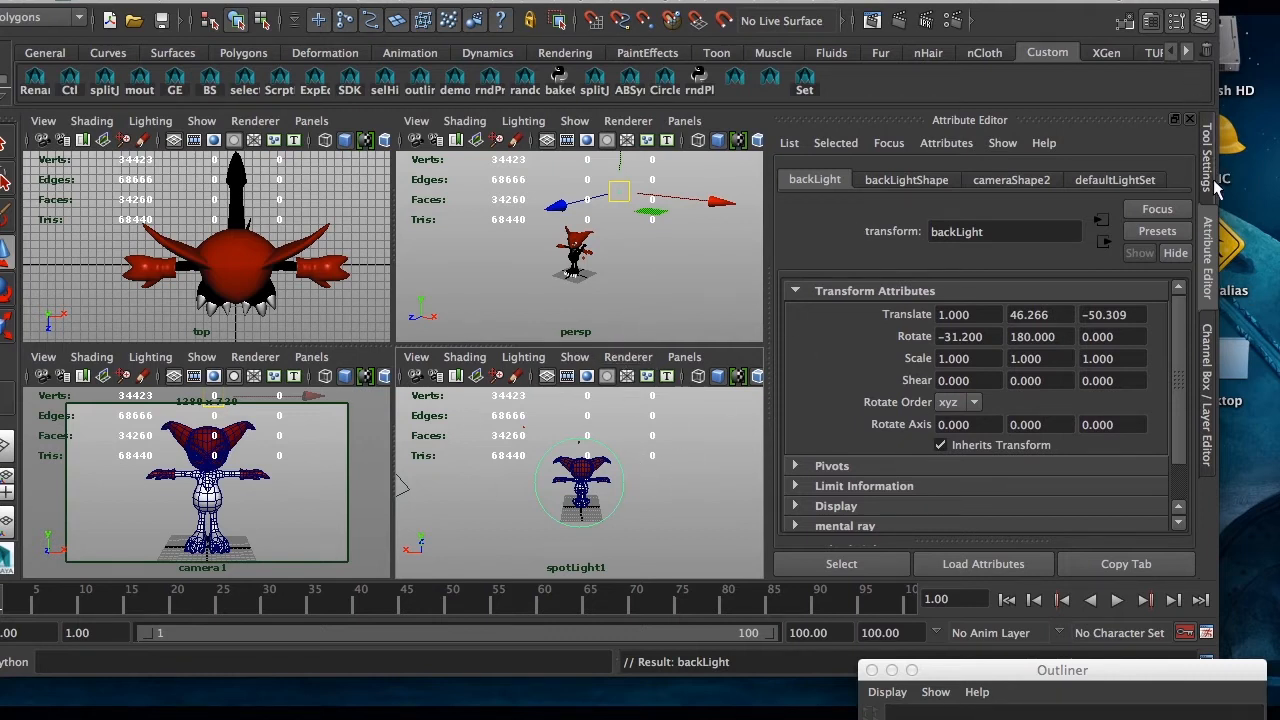
Render the current frame from camera1, view it at actual size to check the back light, and return to the viewports.
click(1208, 340)
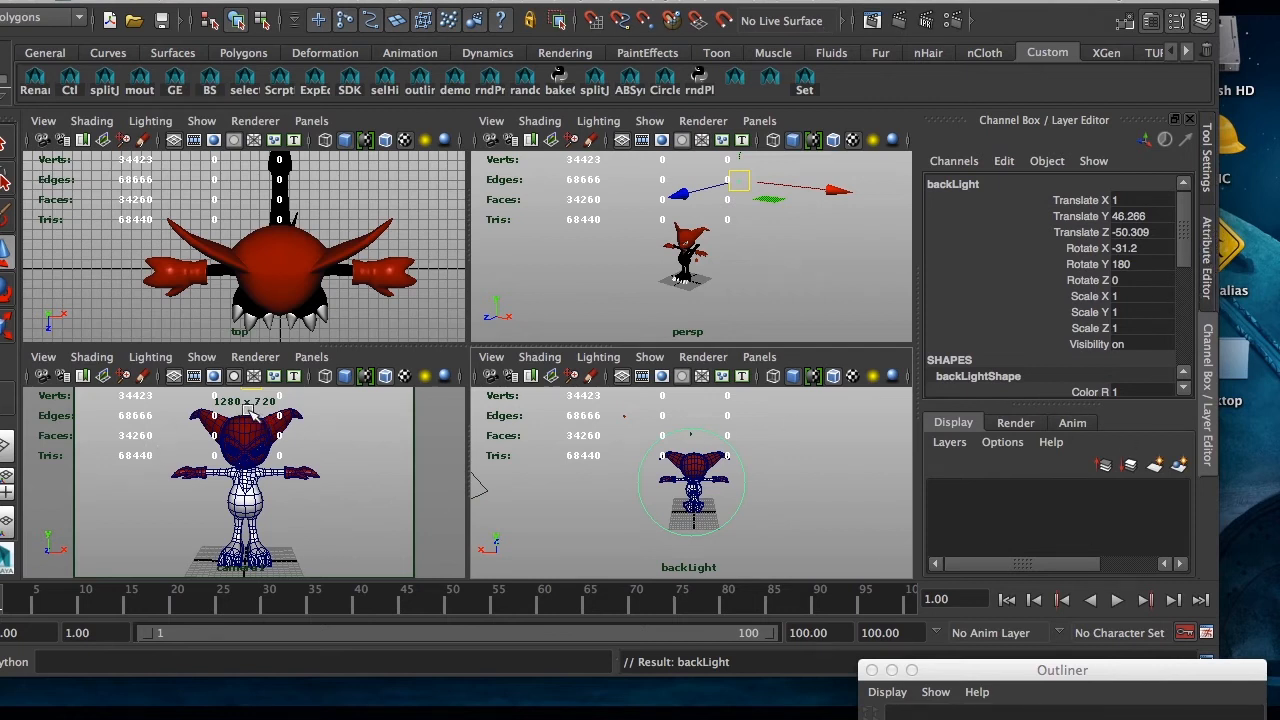
click(375, 440)
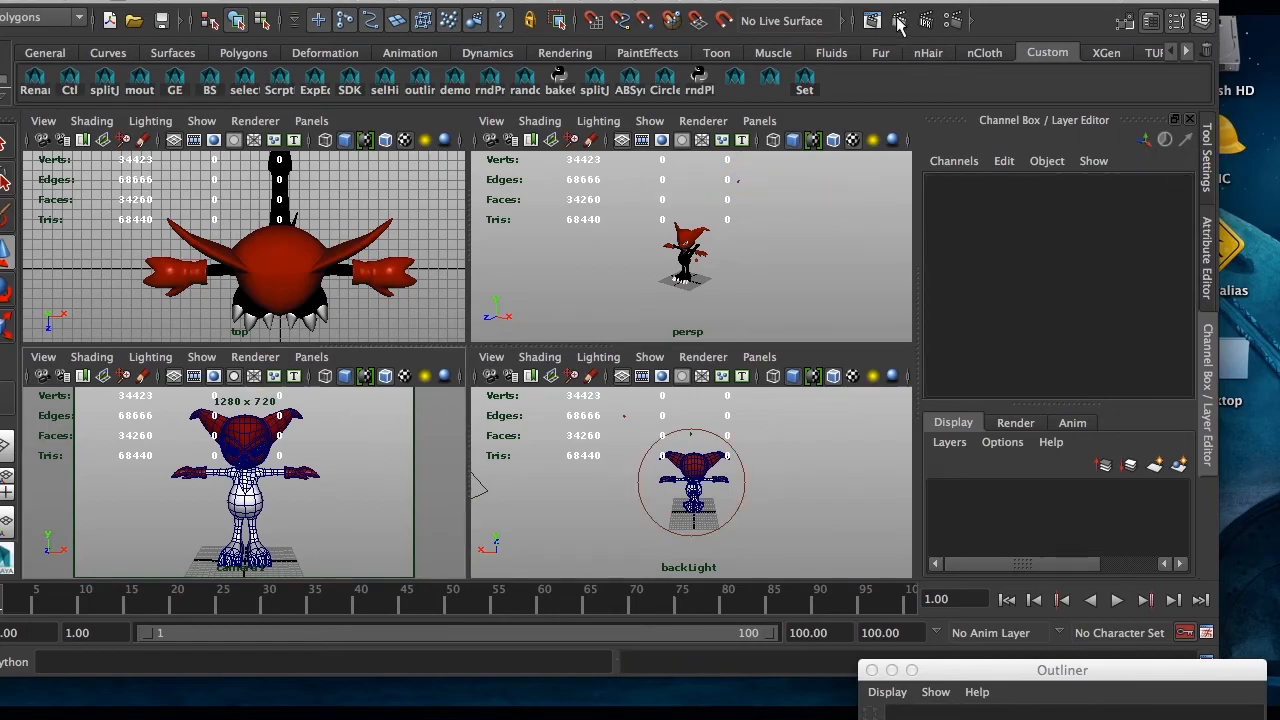
click(899, 21)
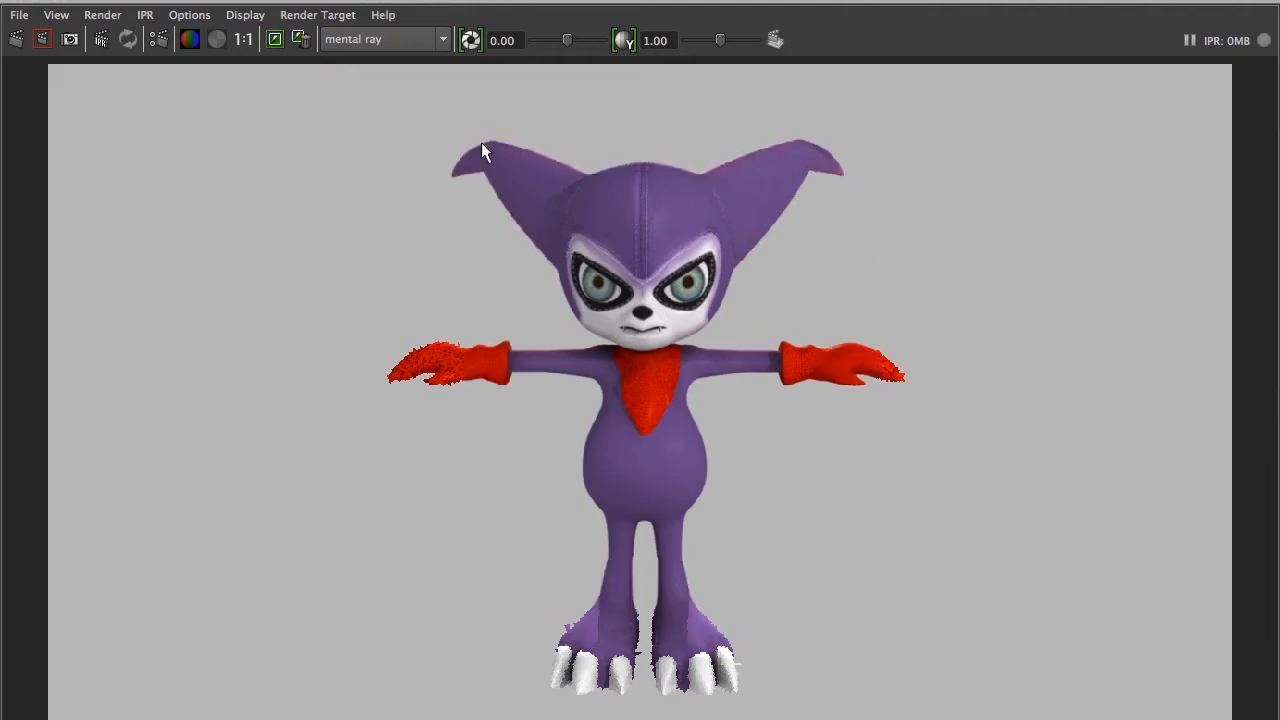
click(243, 39)
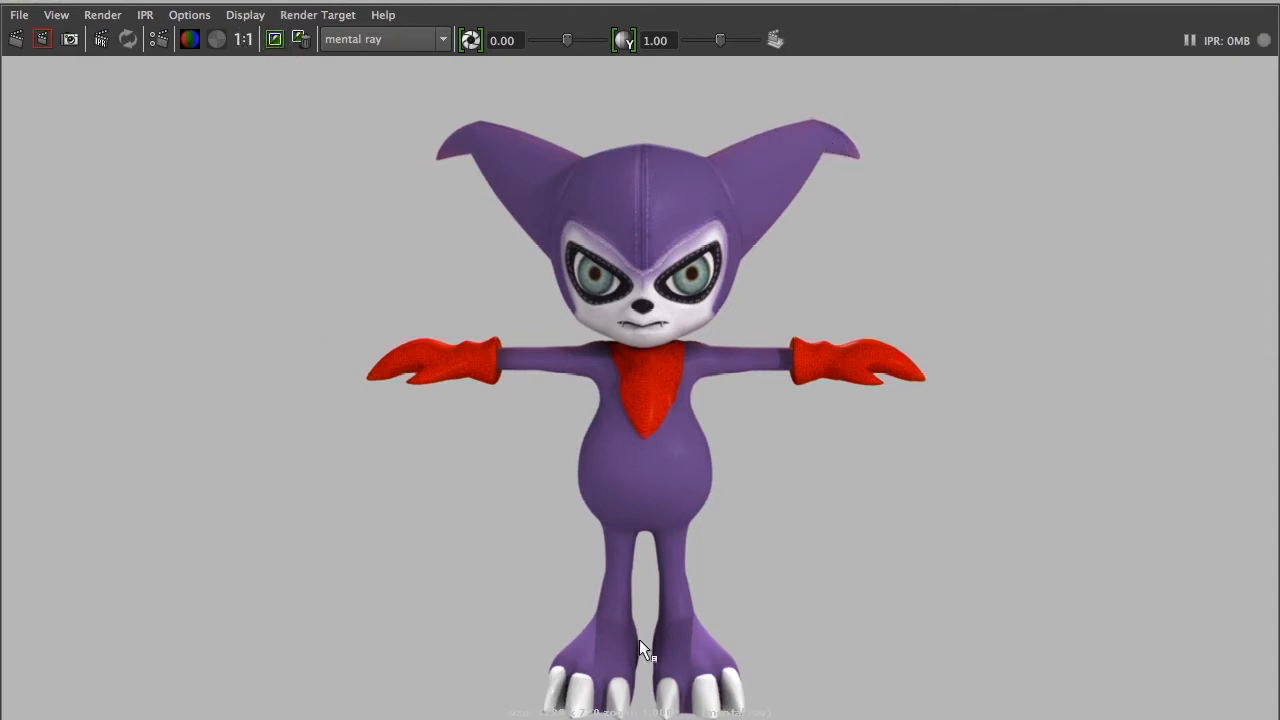
drag(472, 719, 17, 719)
drag(210, 3, 329, 676)
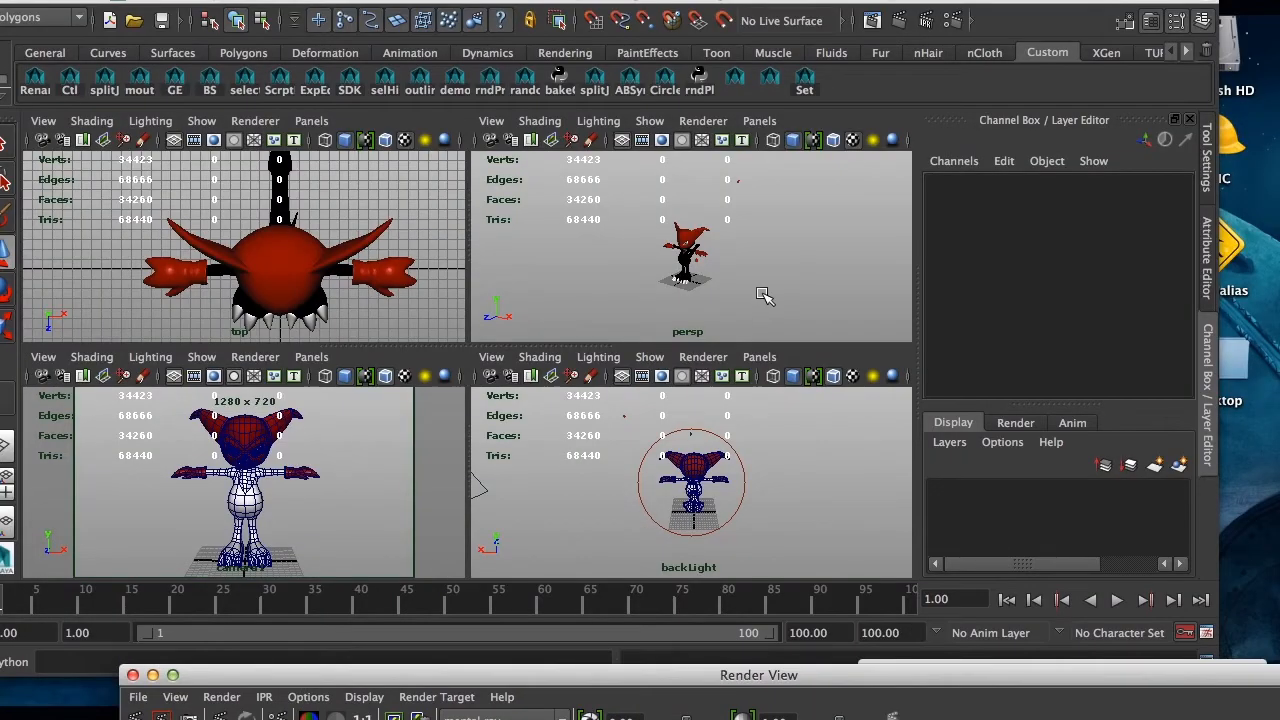
Raise the back light to a height of about 57, tilt it down about 41 degrees, and re-render camera1 to check it.
drag(737, 497, 684, 506)
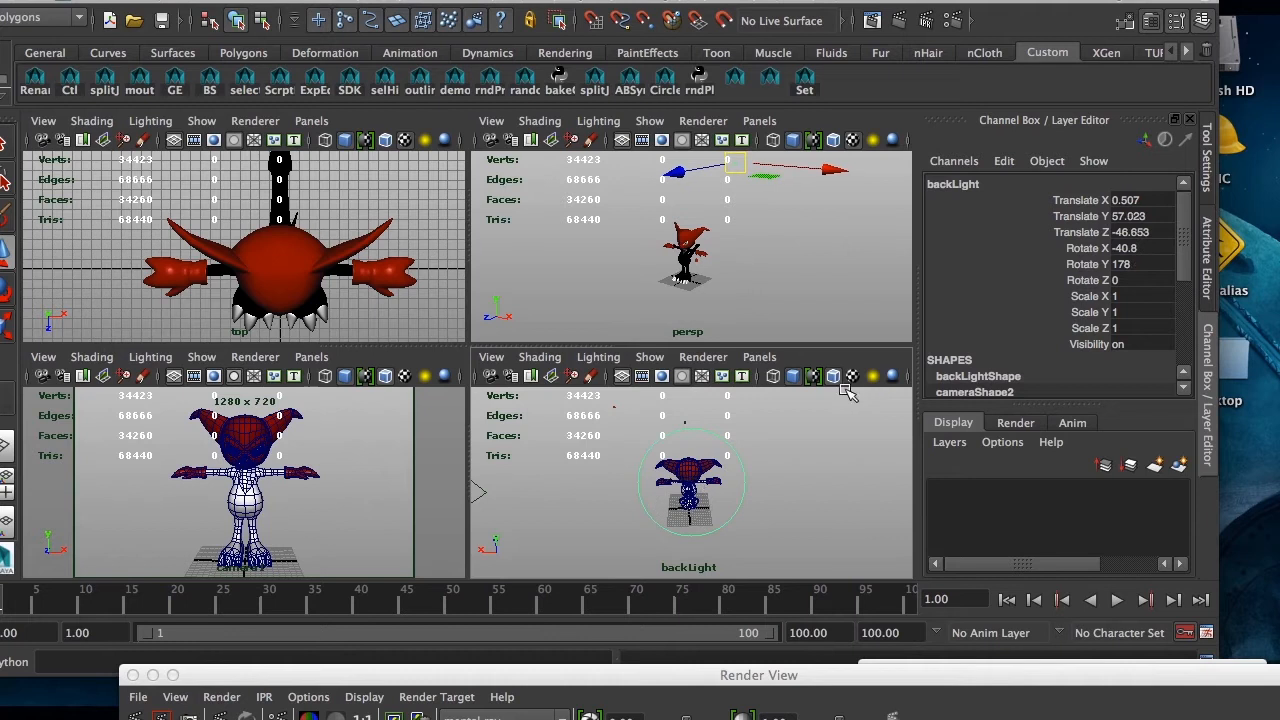
click(1208, 244)
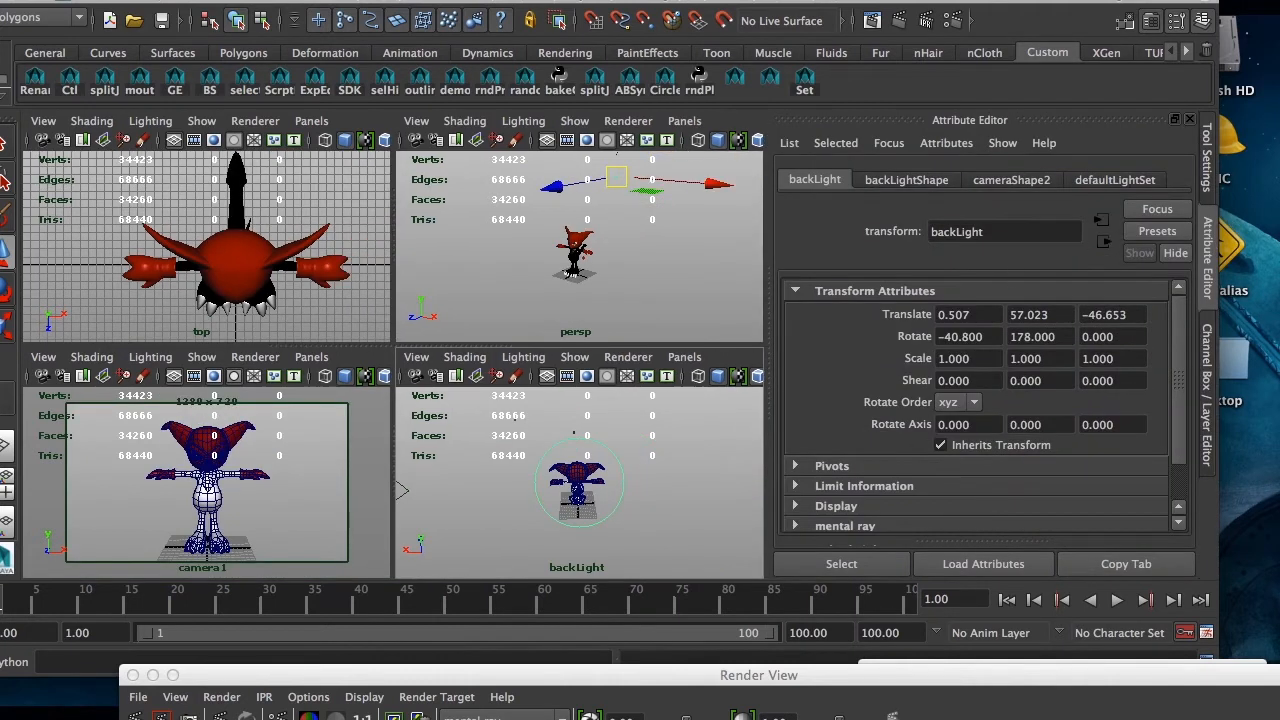
double_click(801, 684)
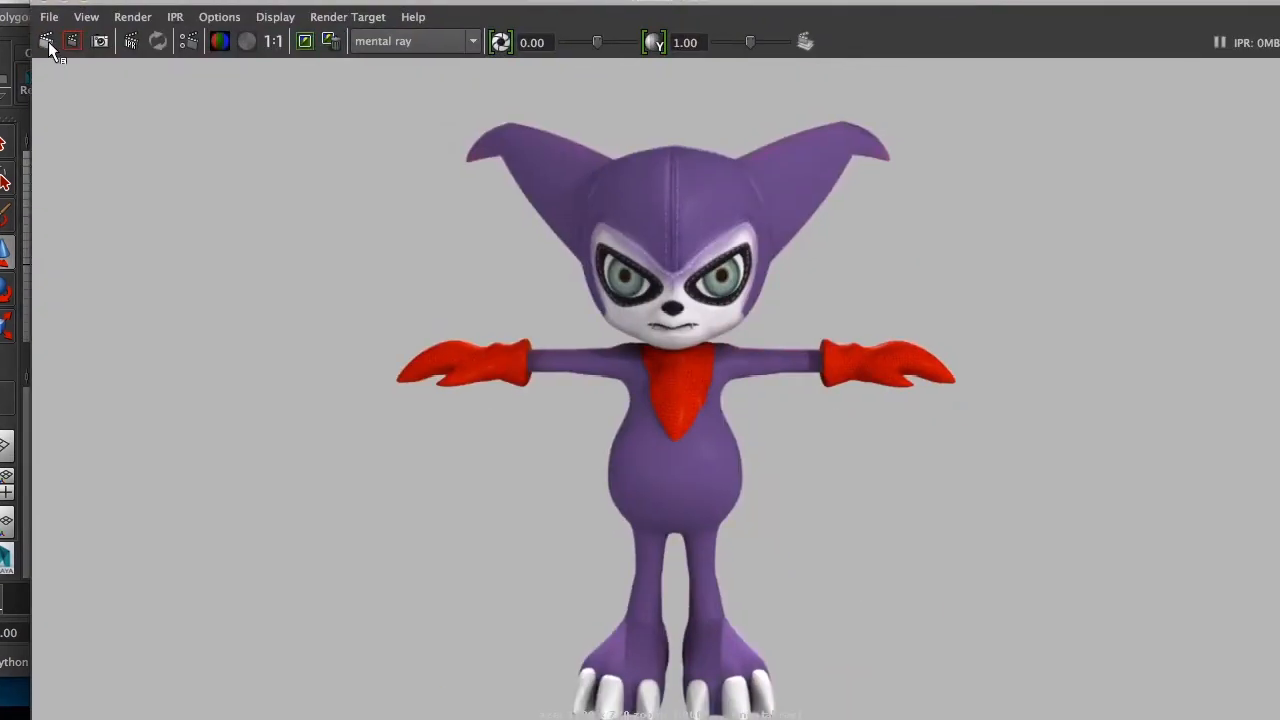
click(47, 42)
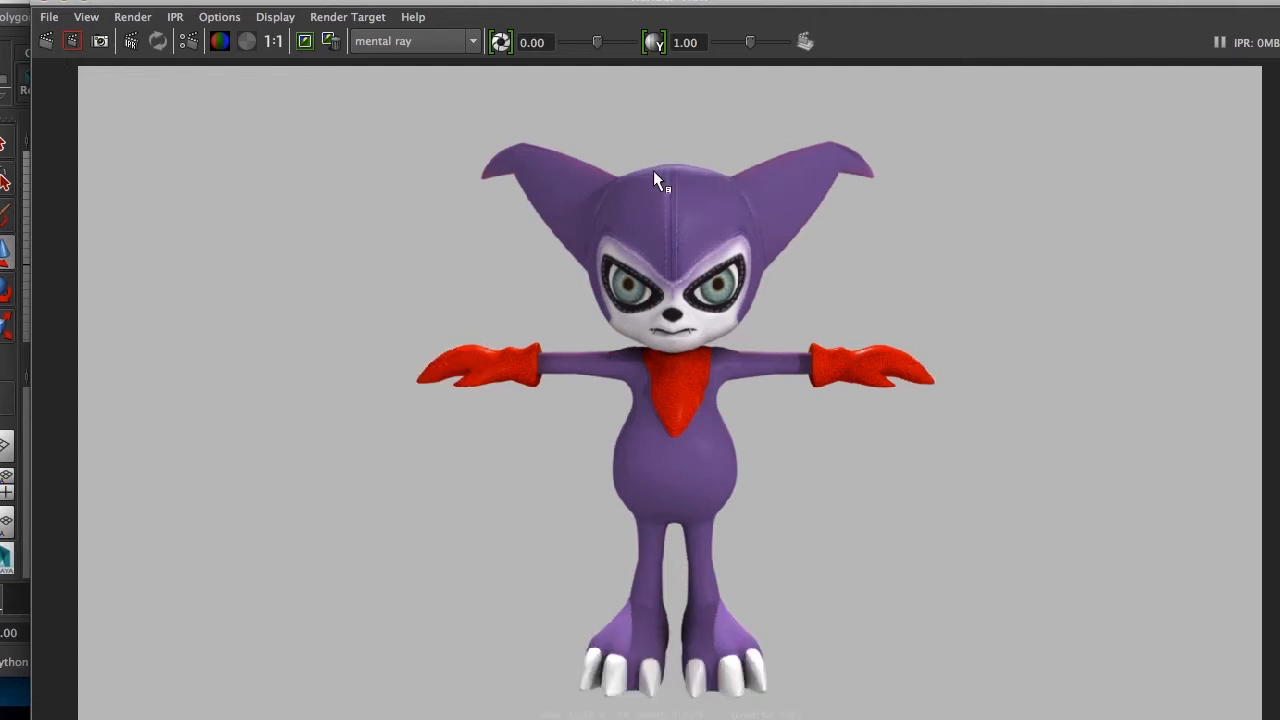
click(276, 43)
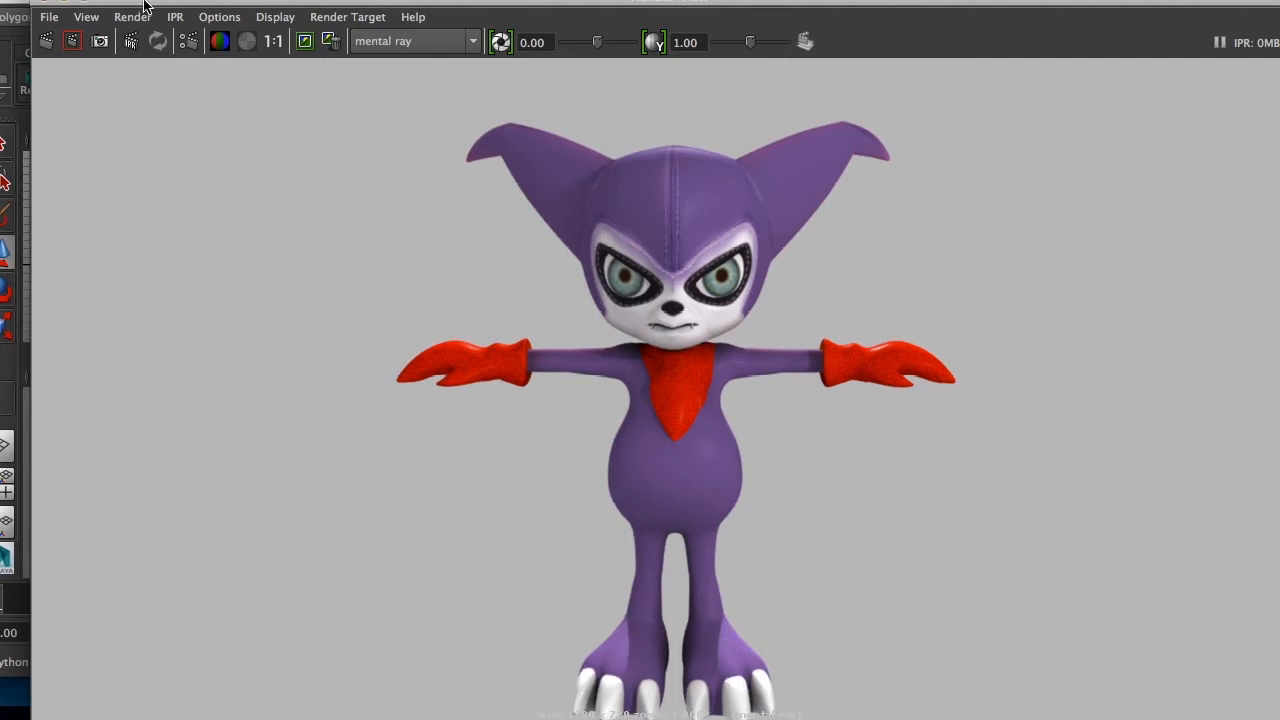
drag(146, 6, 370, 714)
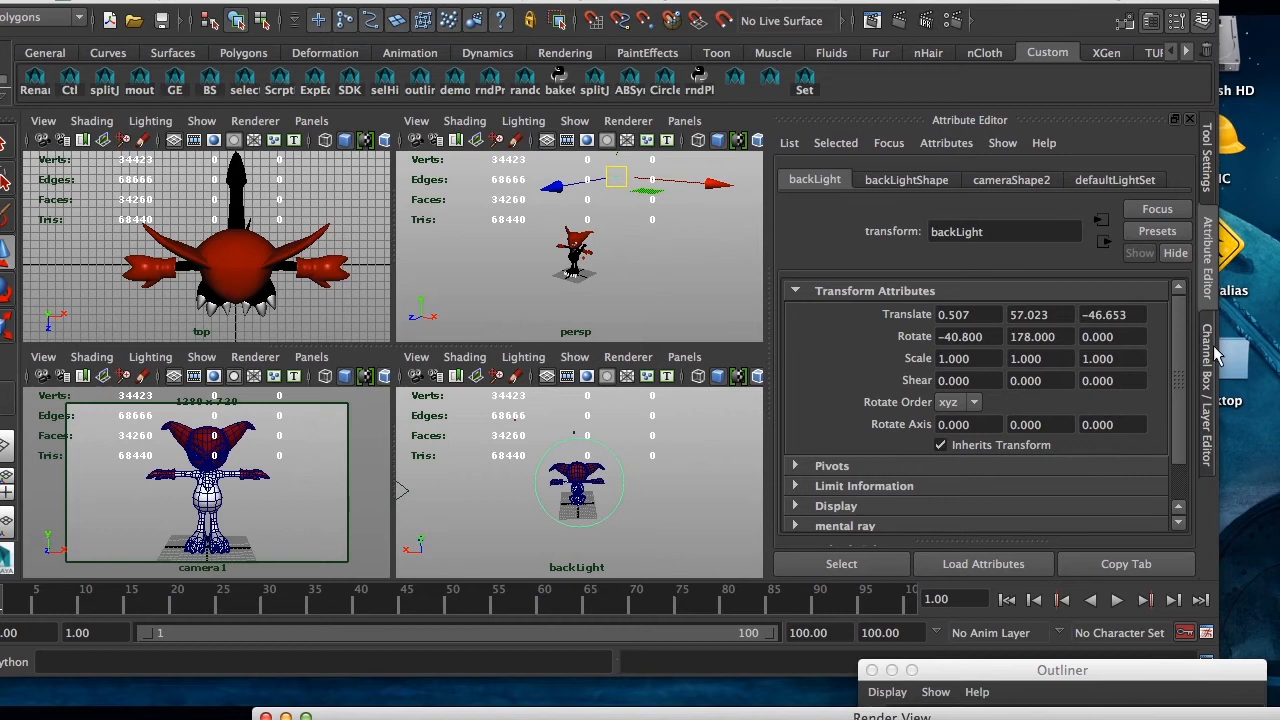
Set the Light Radius to 3 in the back light's raytrace shadow attributes.
click(1212, 345)
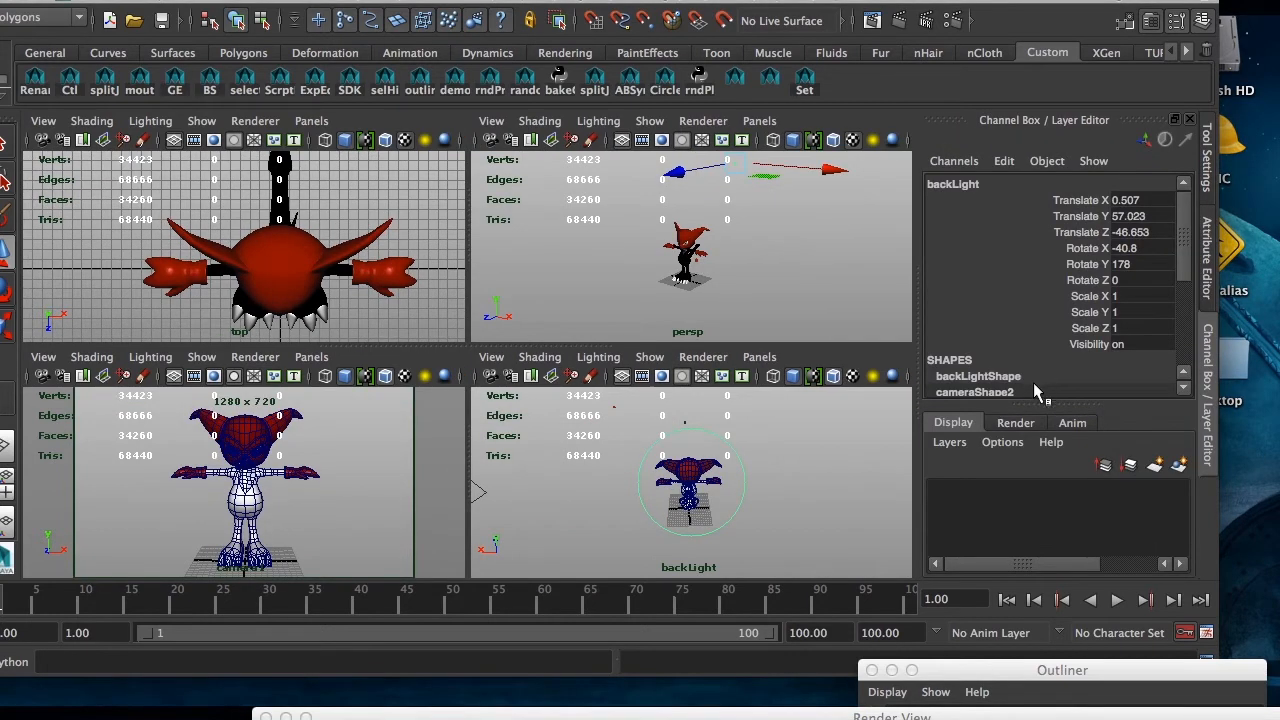
click(1208, 258)
click(884, 179)
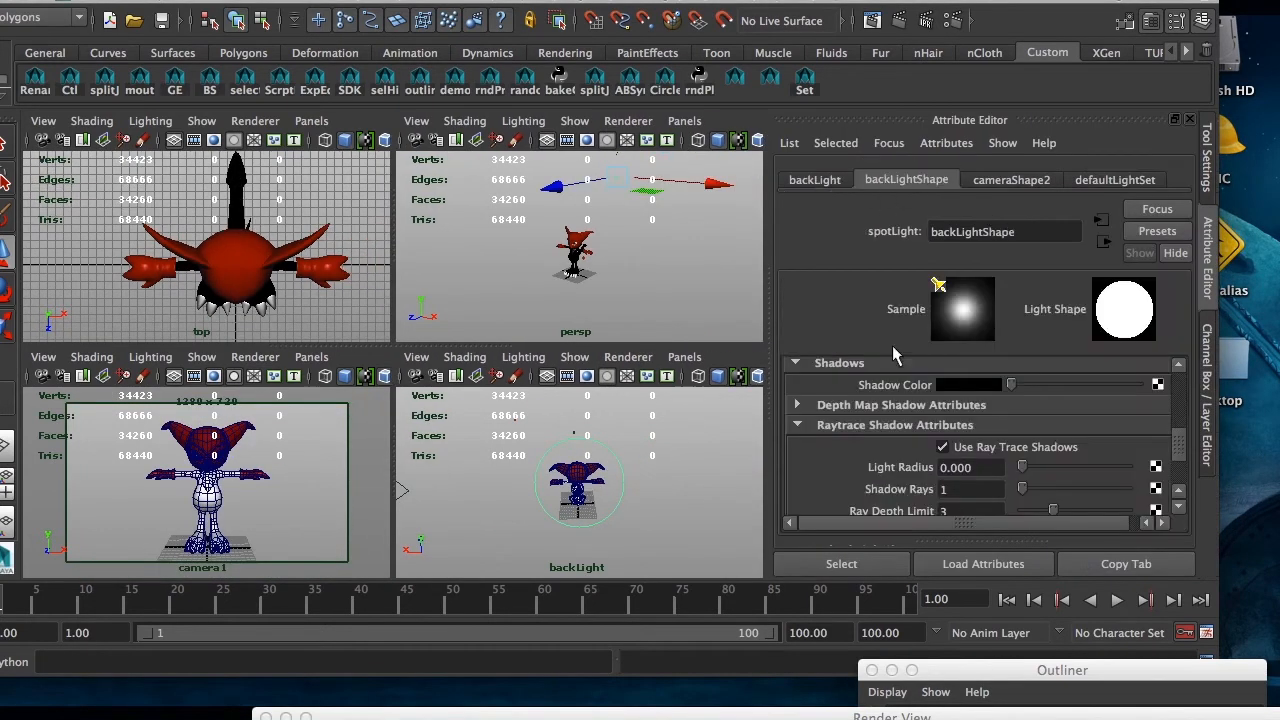
scroll(893, 390, down, 3)
scroll(869, 452, up, 3)
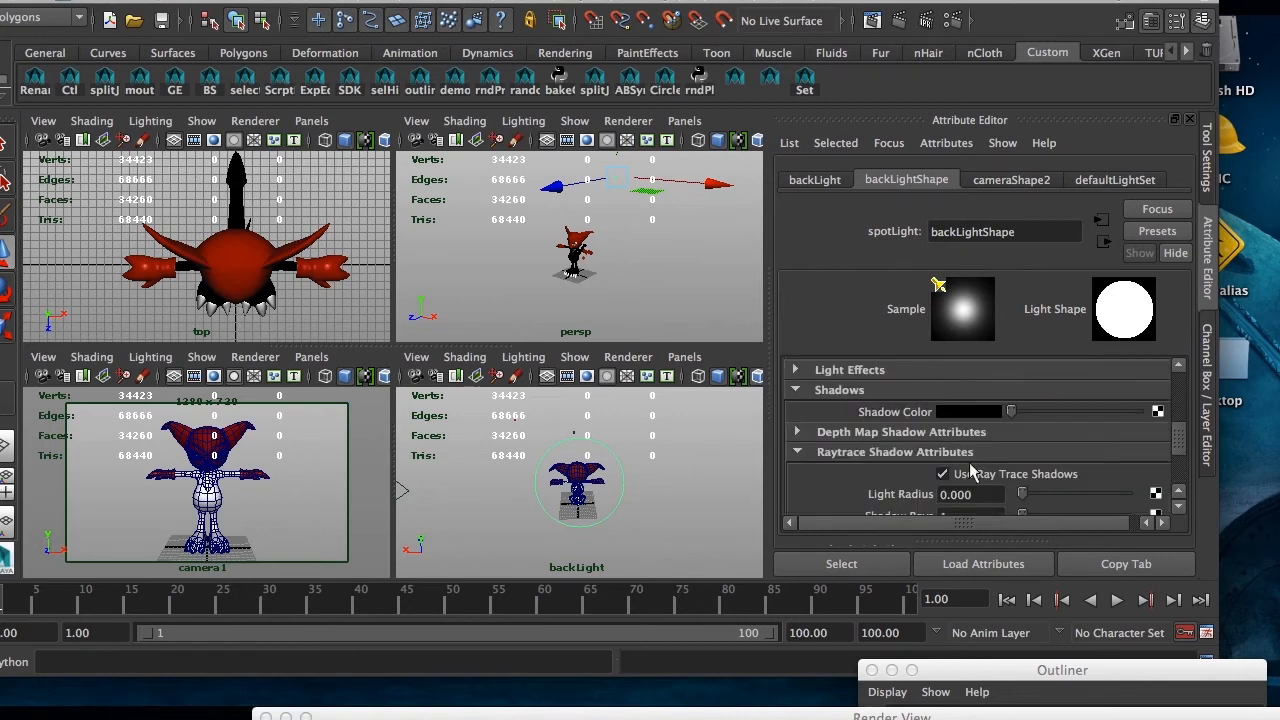
double_click(970, 494)
text(3)
key(Return)
Re-render the frame to inspect the back light's softened shadows, and return to its attributes.
drag(892, 716, 789, 11)
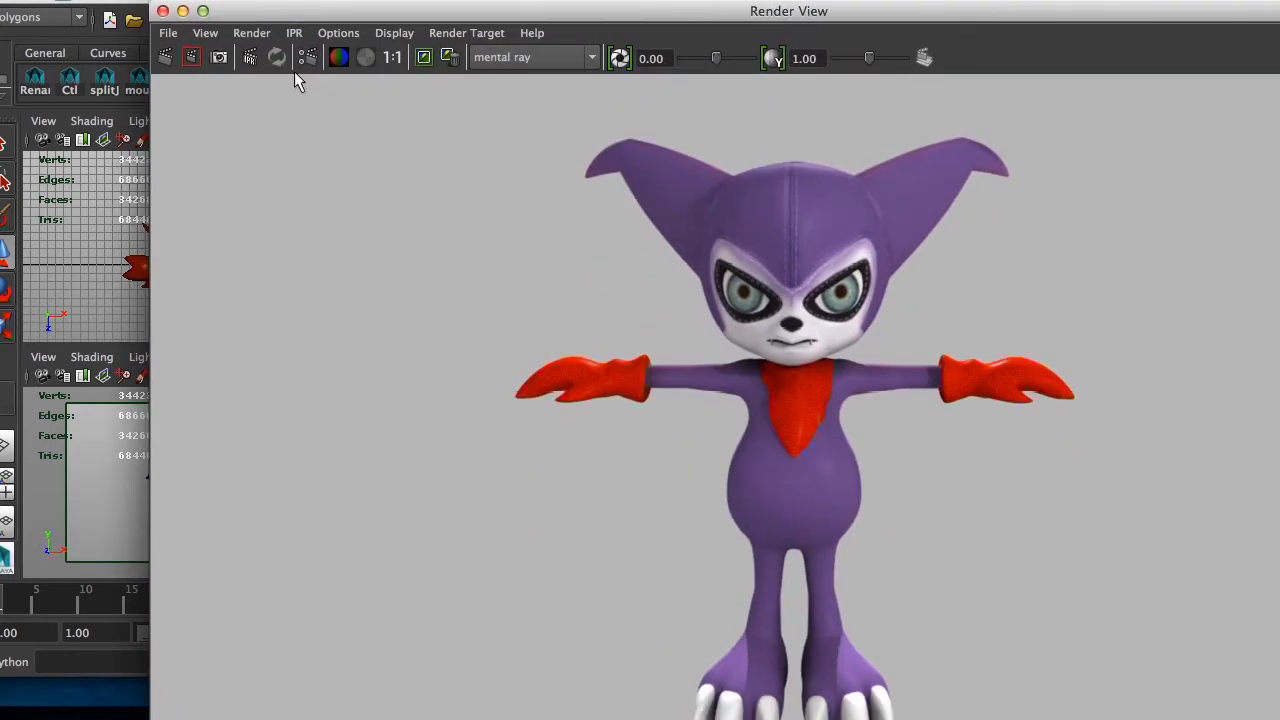
click(165, 57)
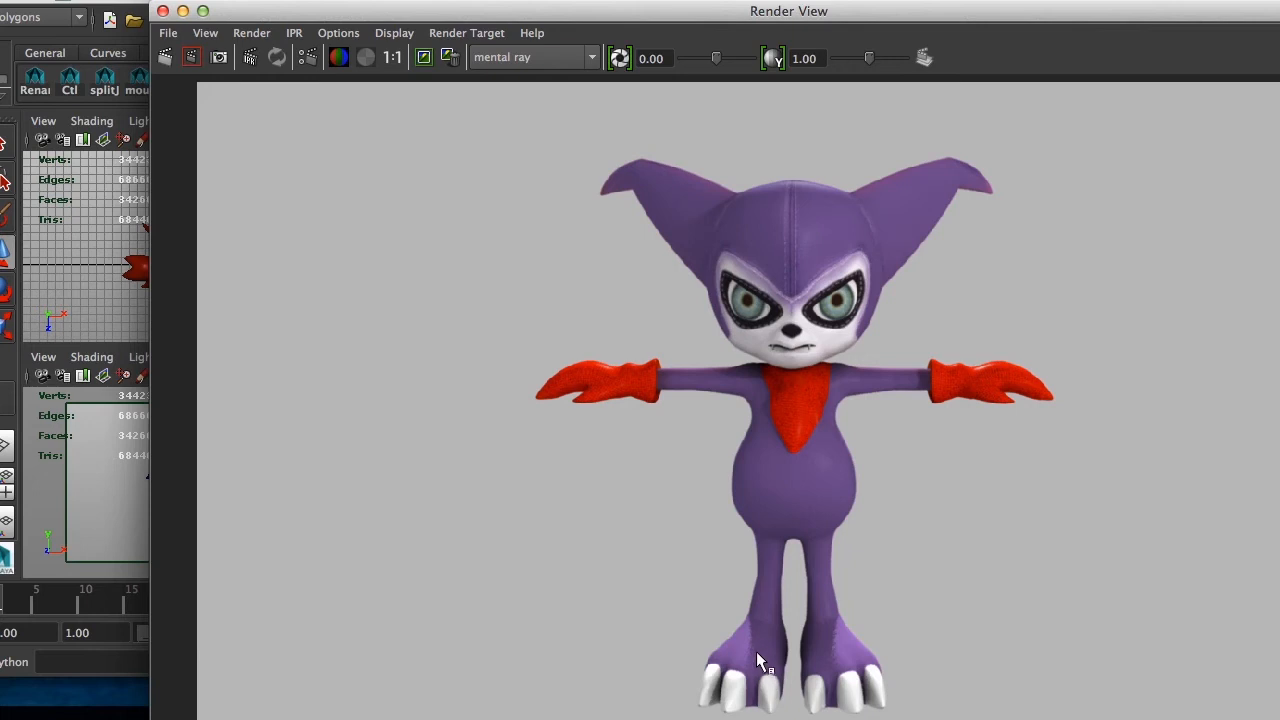
drag(856, 12, 763, 0)
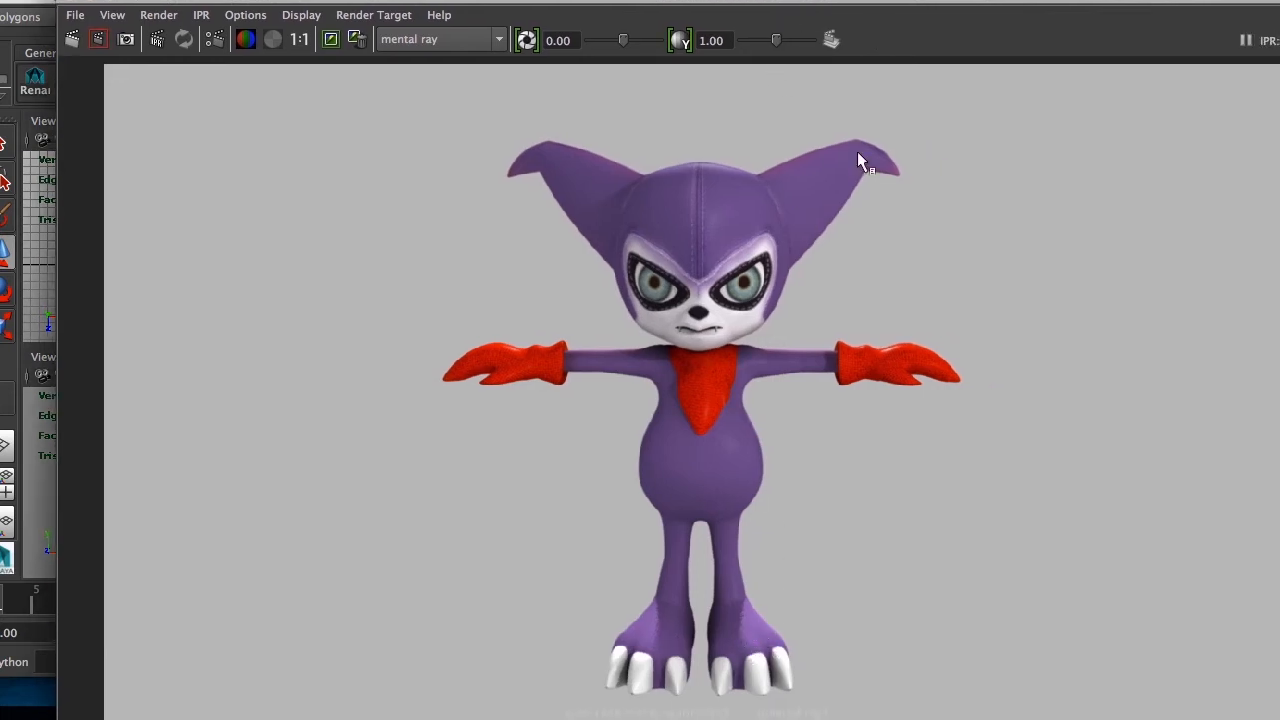
drag(931, 4, 892, 645)
Set the back light's raytrace shadow Light Radius to 5.
scroll(905, 478, down, 3)
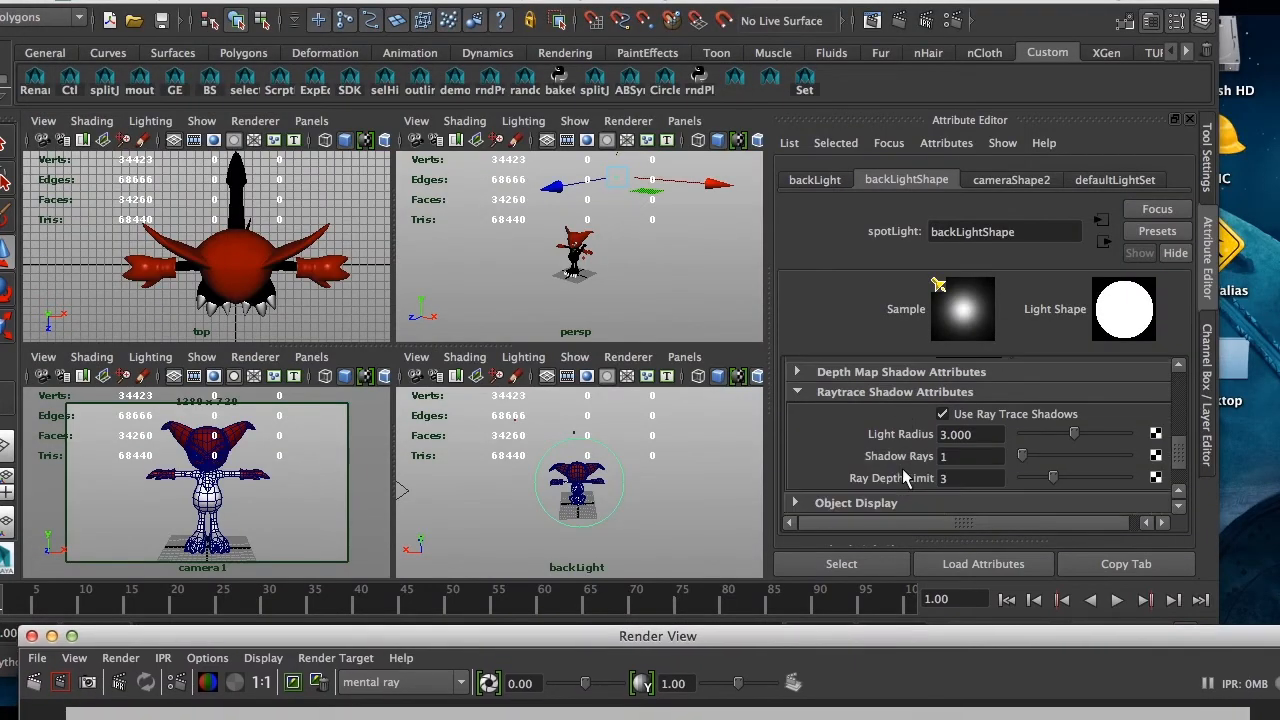
drag(987, 436, 895, 423)
text(5)
key(Return)
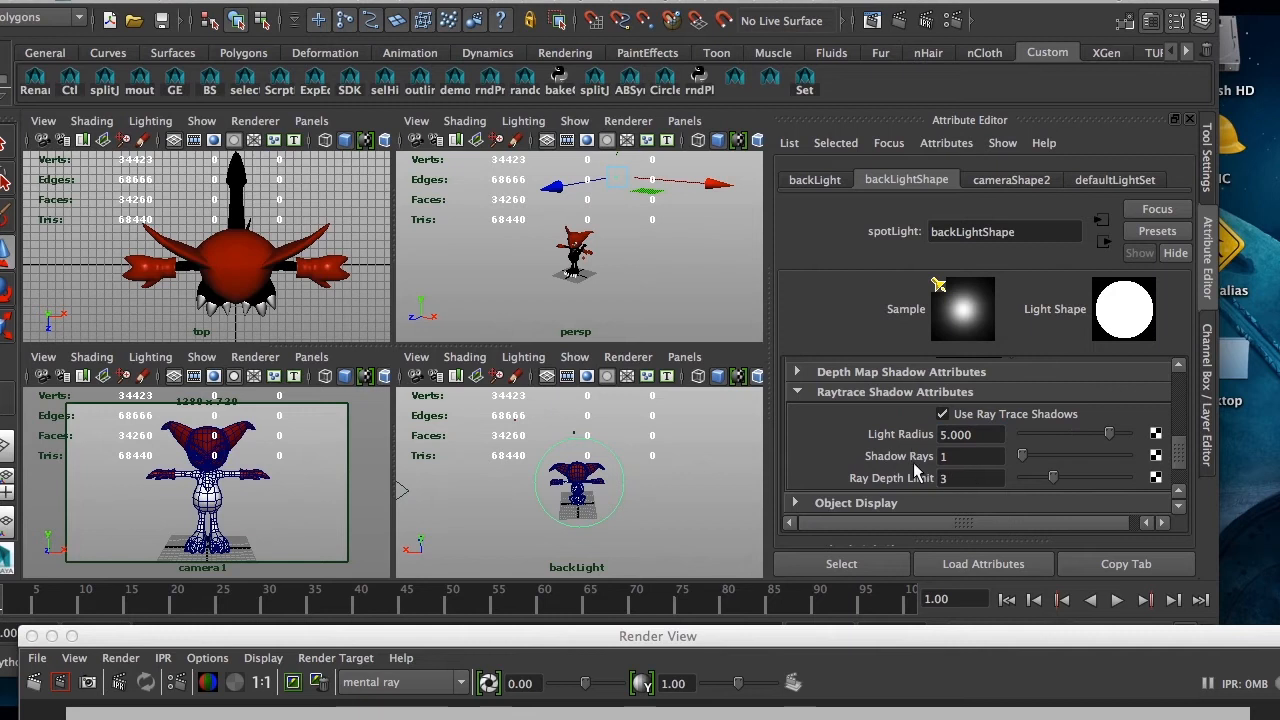
drag(958, 457, 900, 460)
Render only a region around the character's legs and feet to check the shadows.
drag(935, 628, 902, 120)
drag(694, 130, 729, 10)
drag(516, 538, 791, 719)
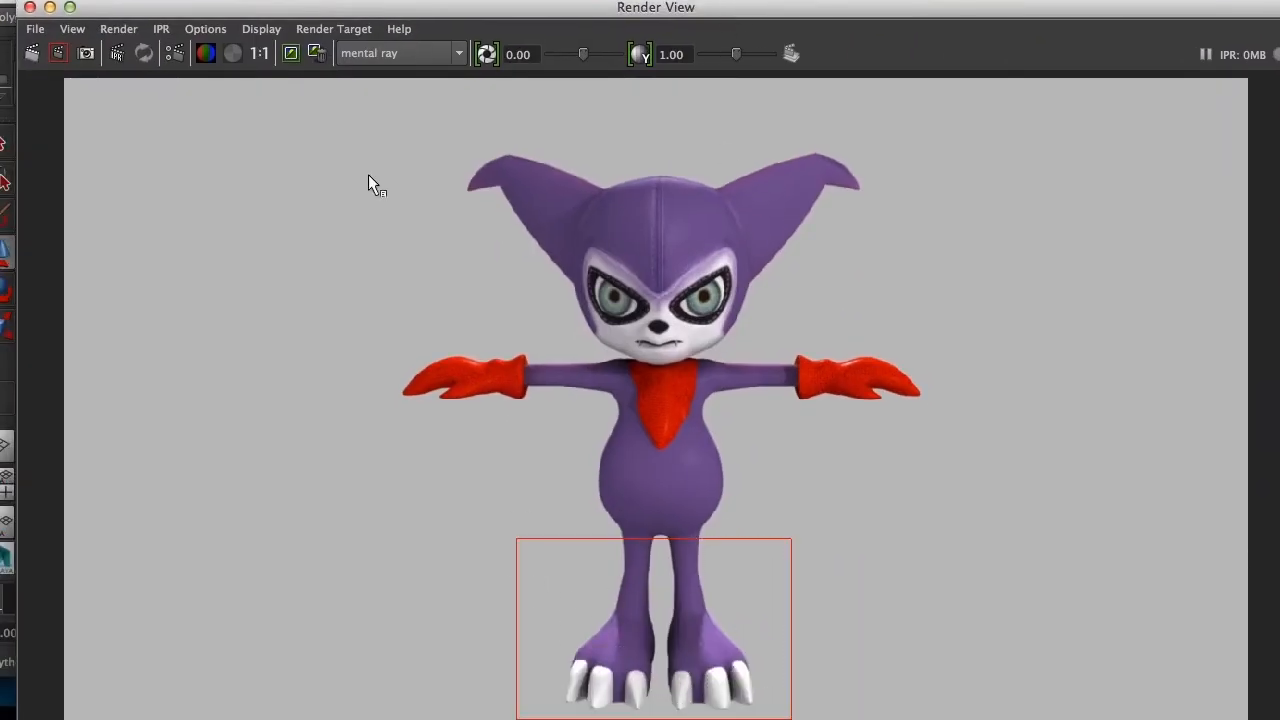
click(58, 53)
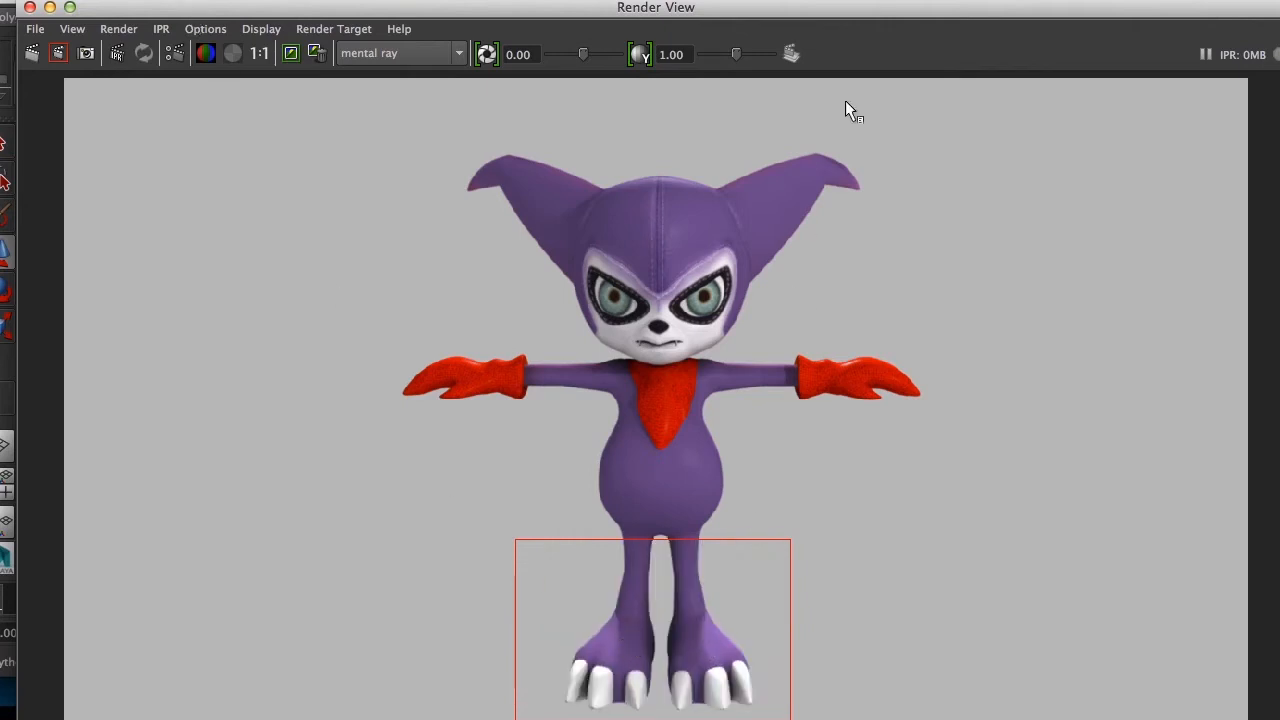
drag(856, 7, 790, 631)
Set the back light's intensity to 2.
drag(1182, 458, 1171, 372)
double_click(962, 437)
text(2)
key(Return)
Render the full frame, inspect it at actual size, close the render window, and deselect the back light.
double_click(805, 633)
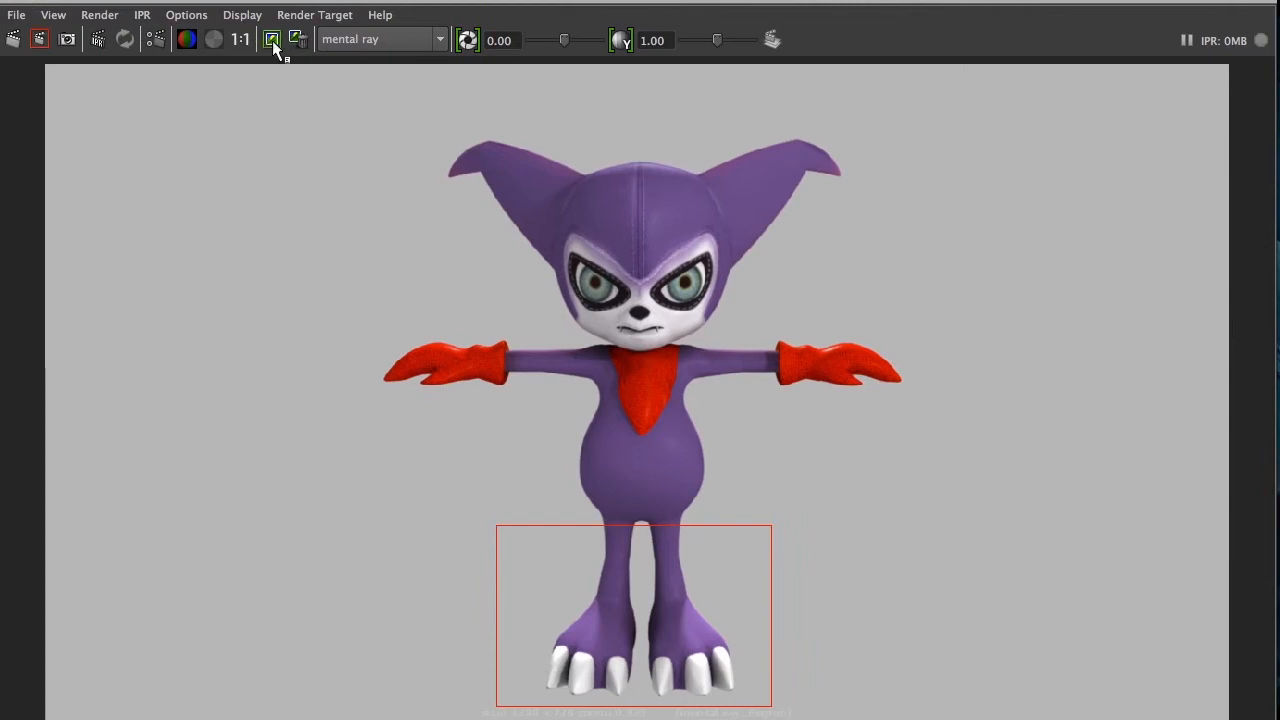
click(14, 41)
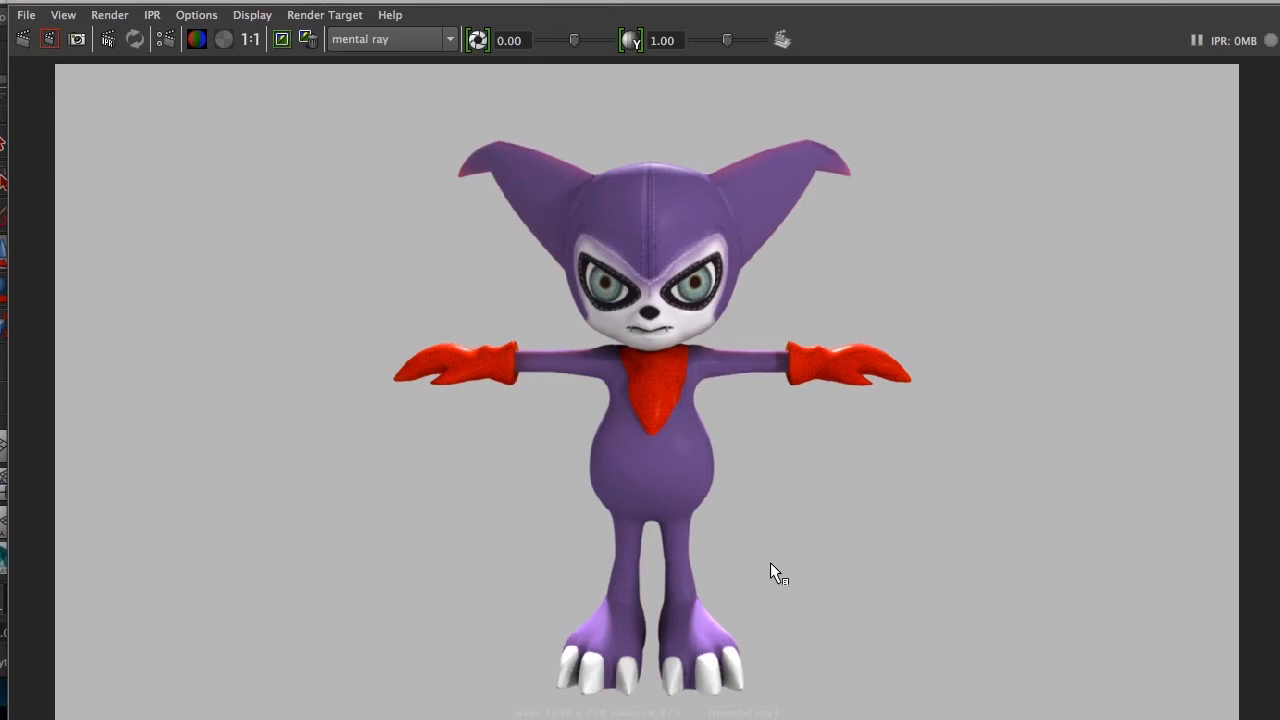
click(250, 39)
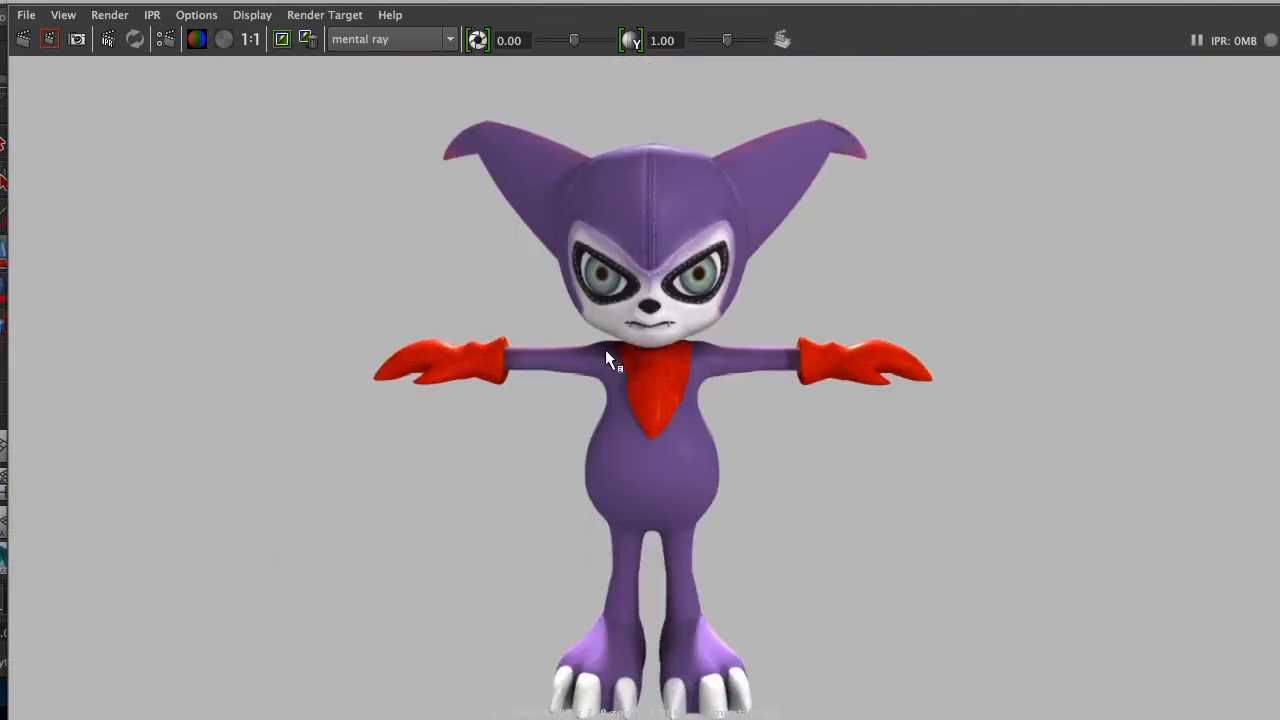
drag(51, 1, 111, 4)
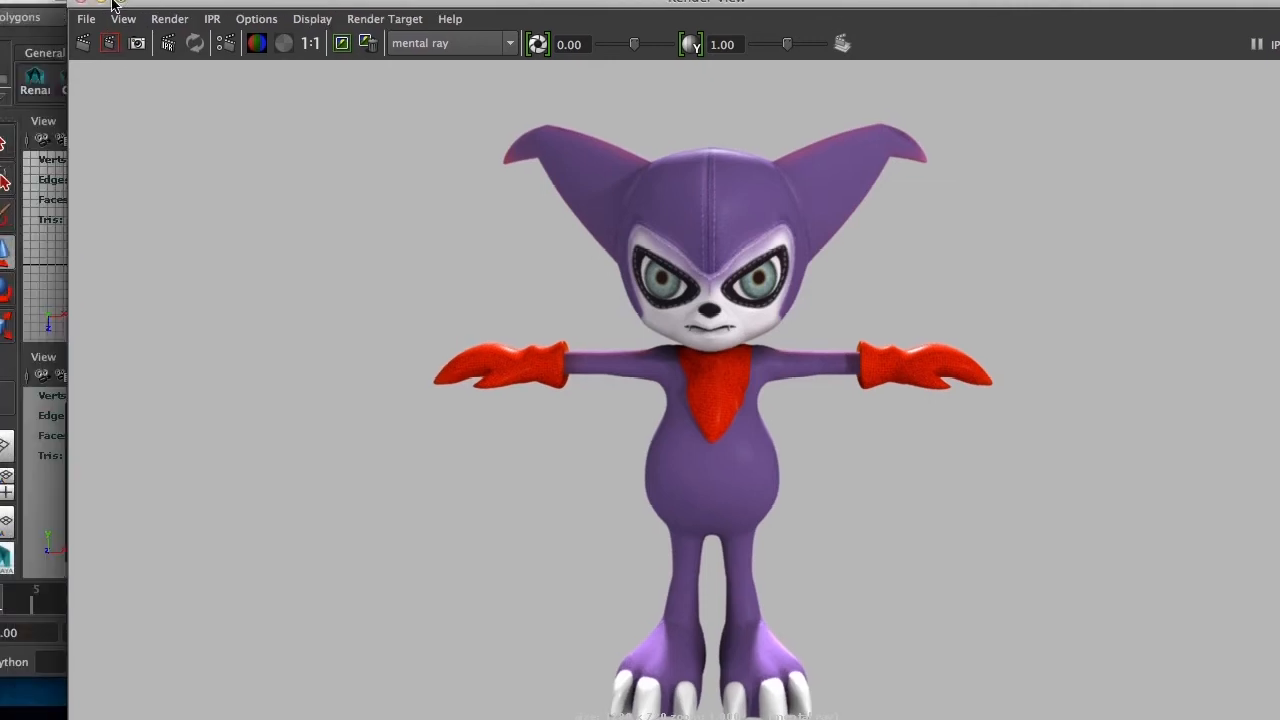
click(82, 3)
click(531, 177)
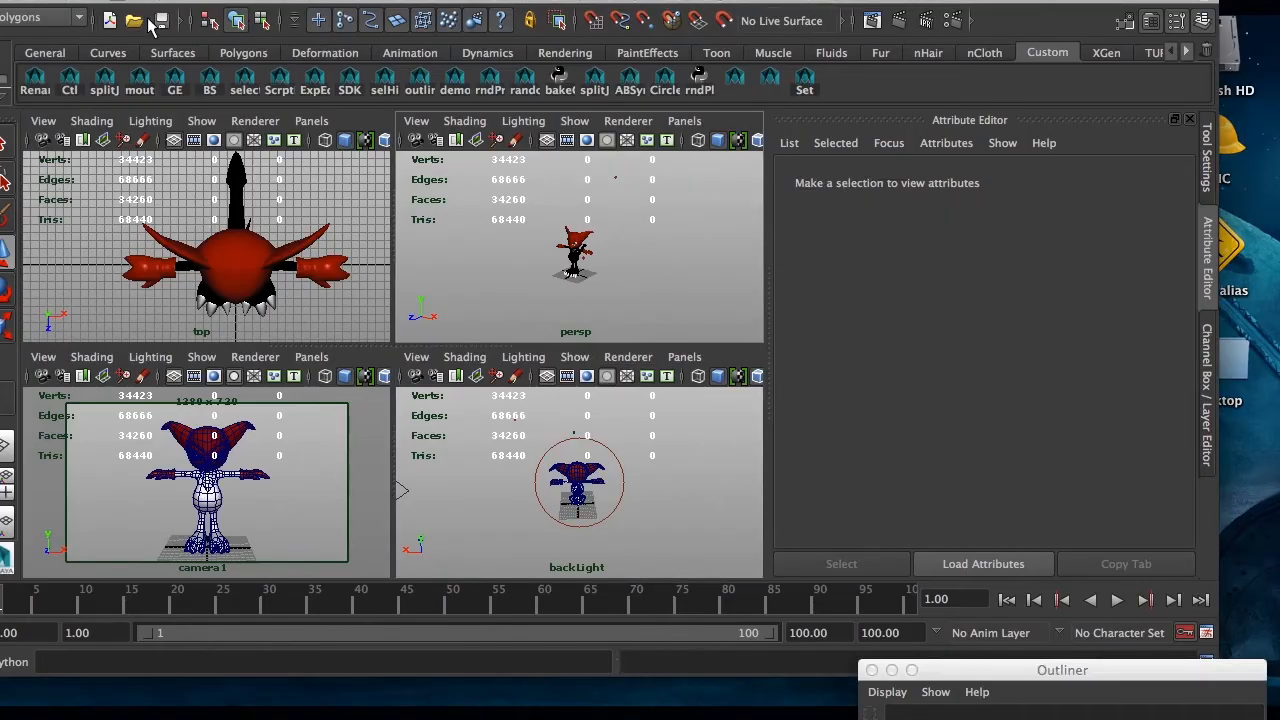
Save the scene and look over the character and its lights from different angles in the perspective view.
click(160, 21)
click(590, 412)
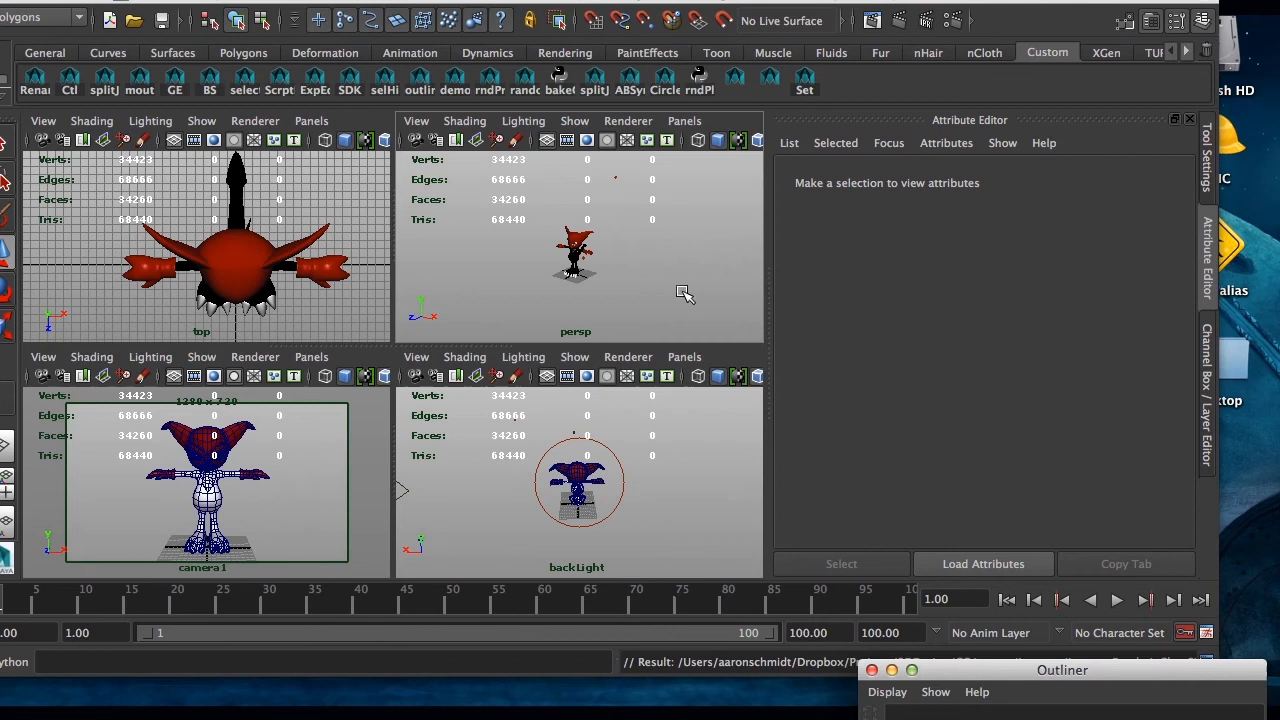
scroll(610, 270, up, 5)
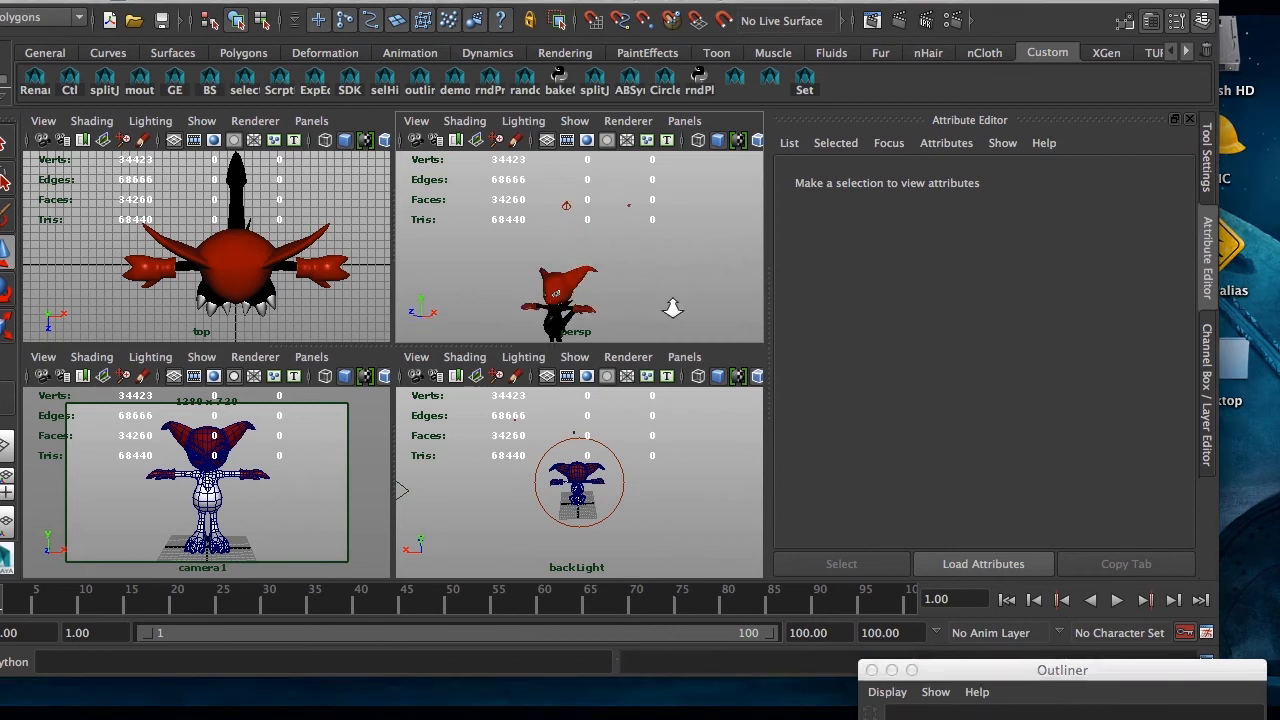
alt+right_drag(645, 255, 604, 294)
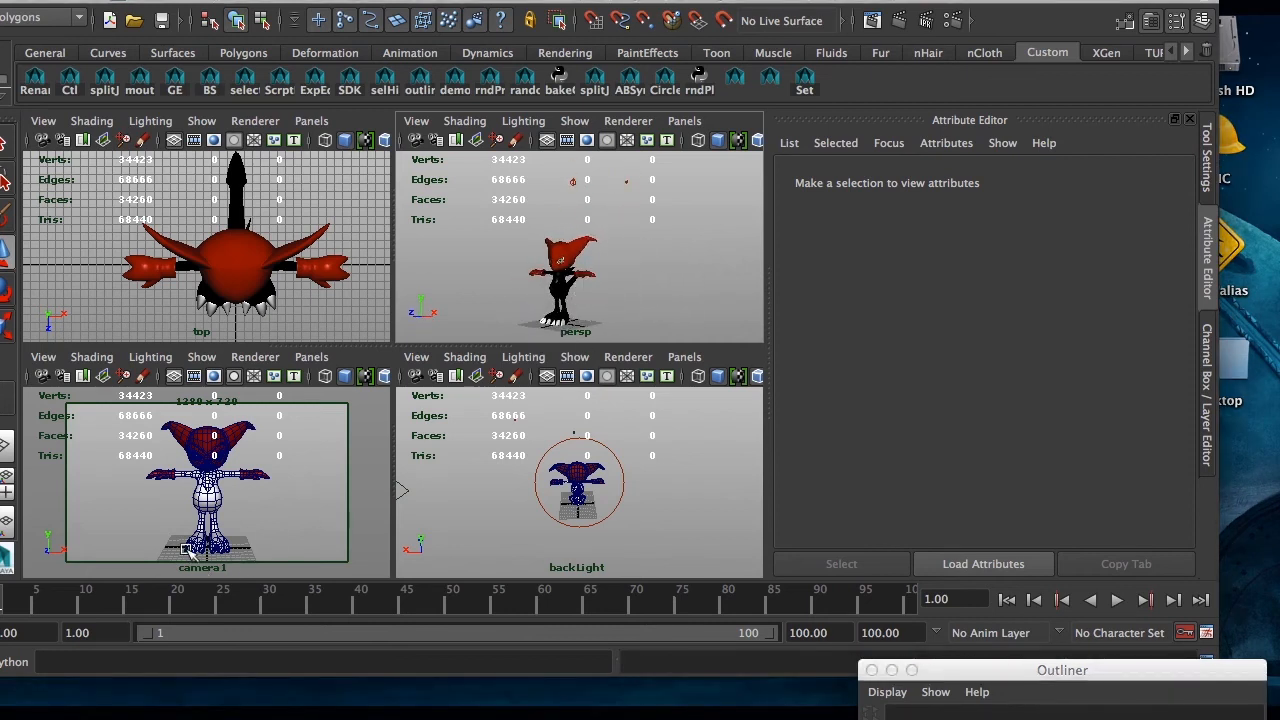
drag(292, 2, 382, 2)
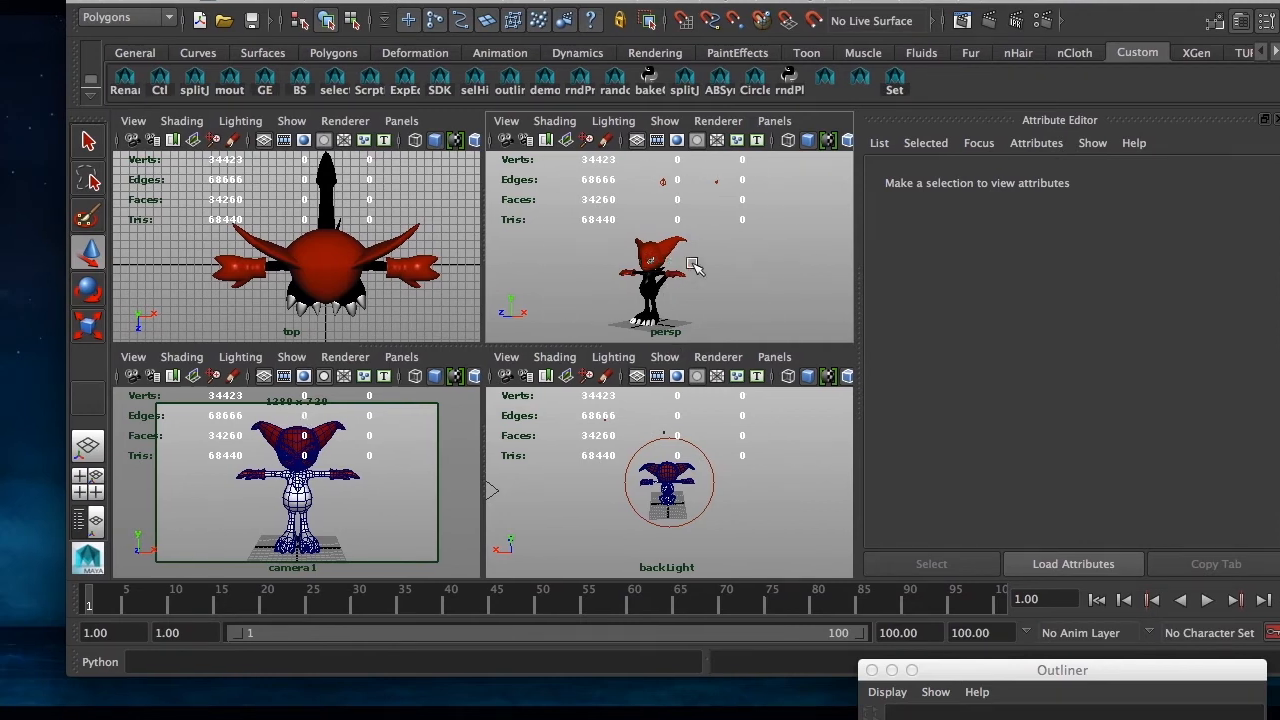
alt+drag(605, 244, 683, 245)
scroll(683, 245, down, 3)
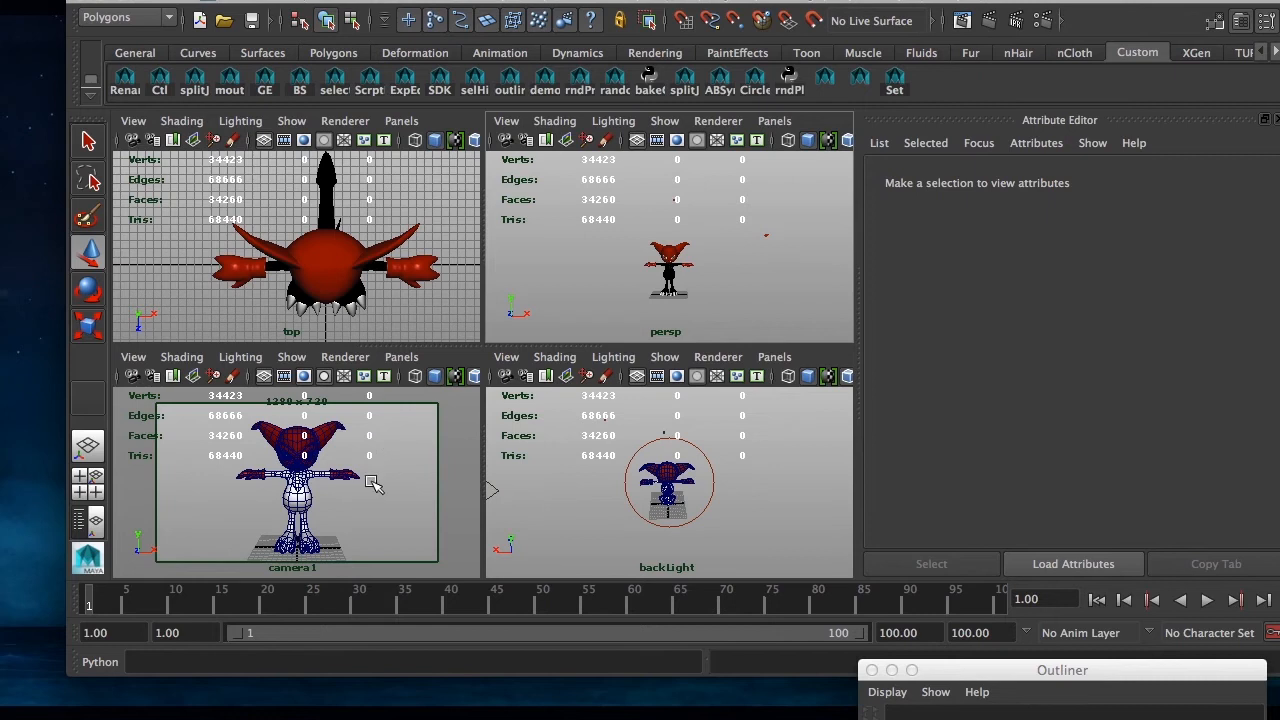
Go to frame 49, render the character's back from camera1 to check the lighting, and close the render.
click(210, 607)
drag(210, 607, 533, 610)
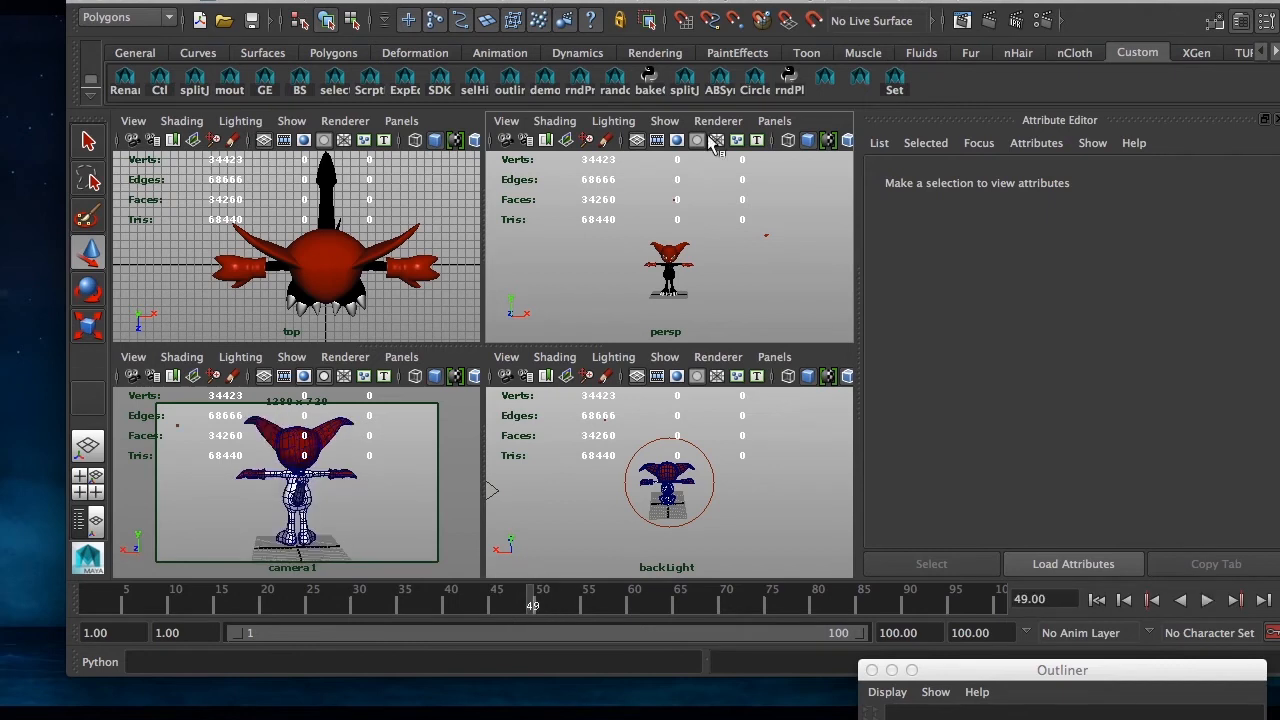
click(428, 487)
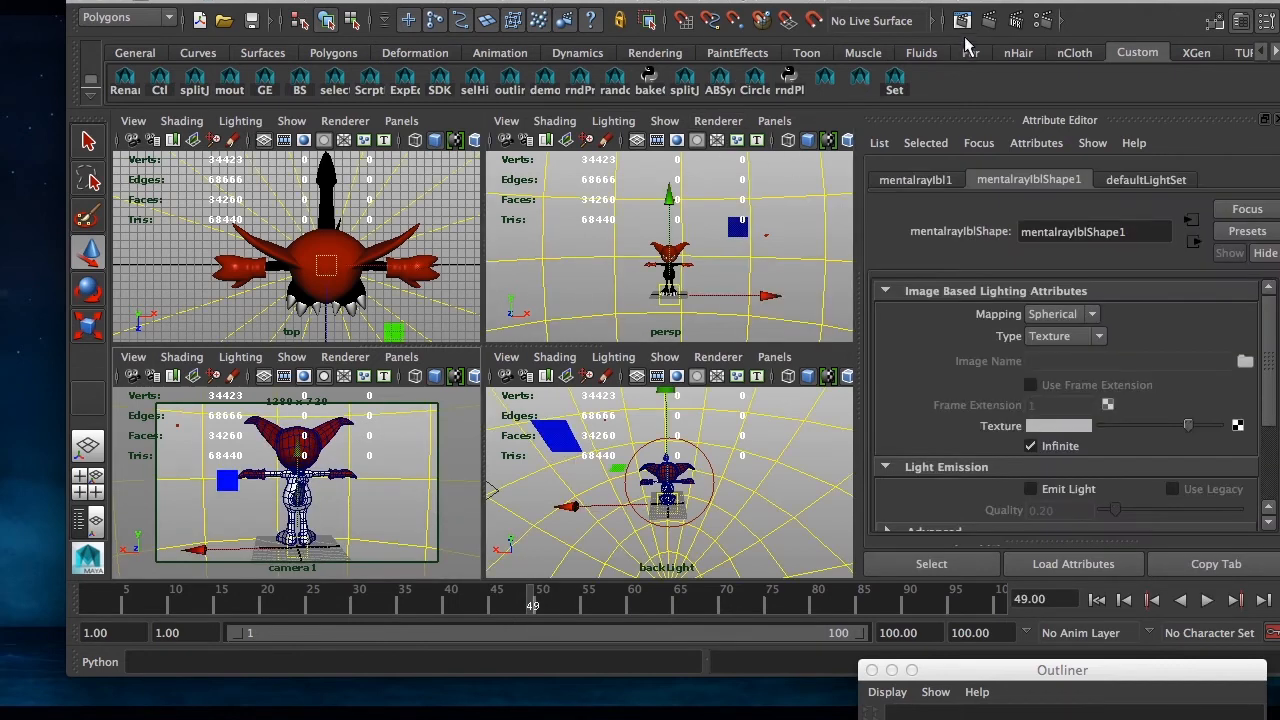
key(Delete)
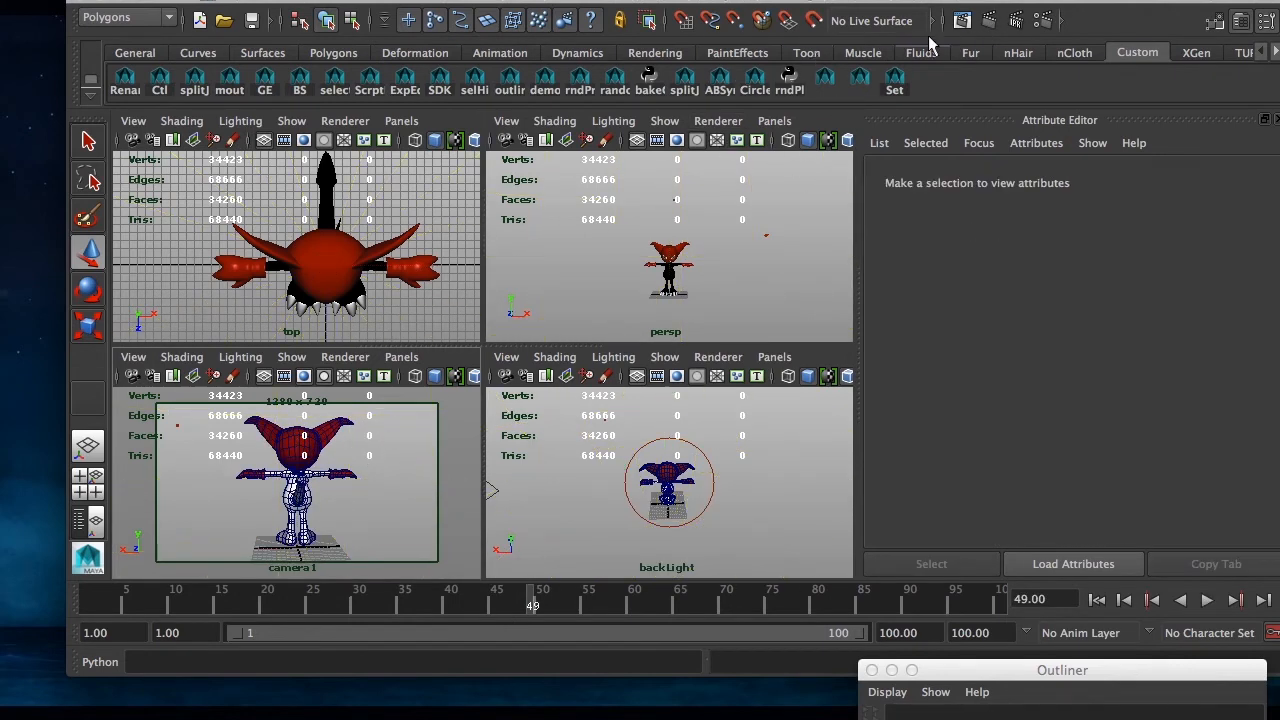
click(989, 20)
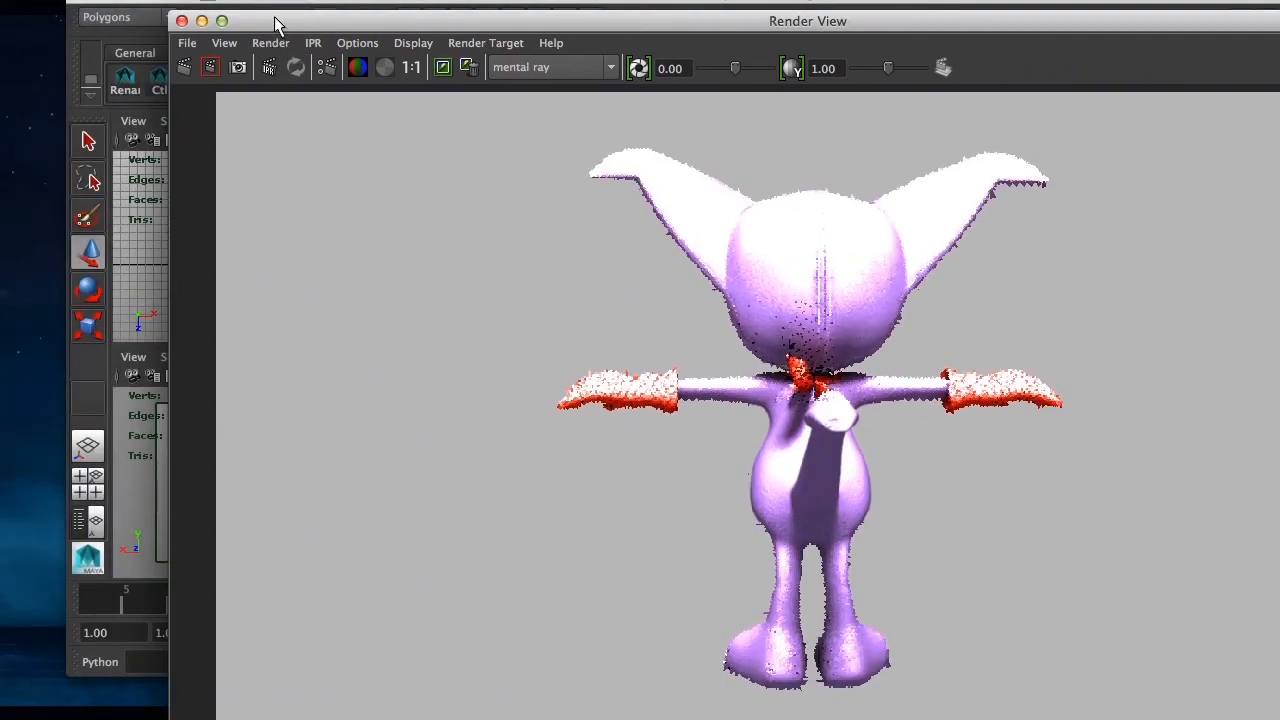
drag(277, 23, 180, 5)
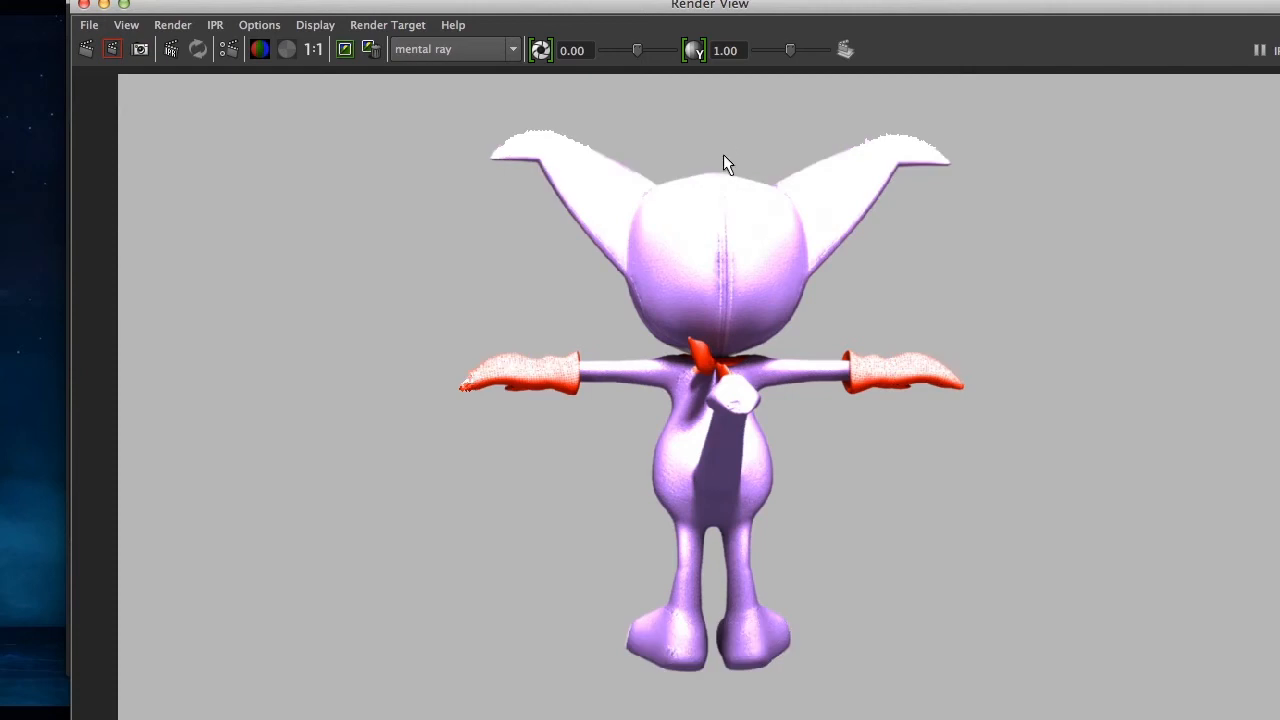
click(259, 25)
click(523, 7)
click(82, 5)
Return to frame 1 and parent keyLight and backLight under cameraGrp360.
drag(181, 2, 111, 3)
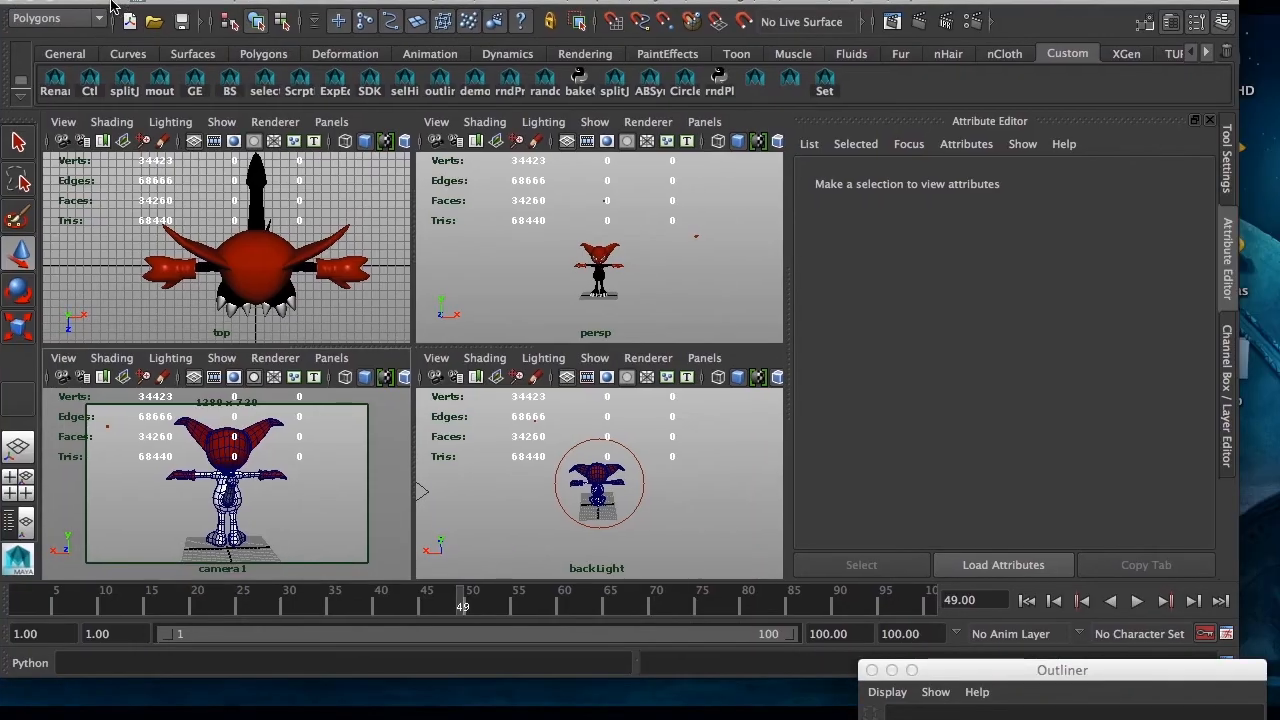
drag(330, 606, 1, 602)
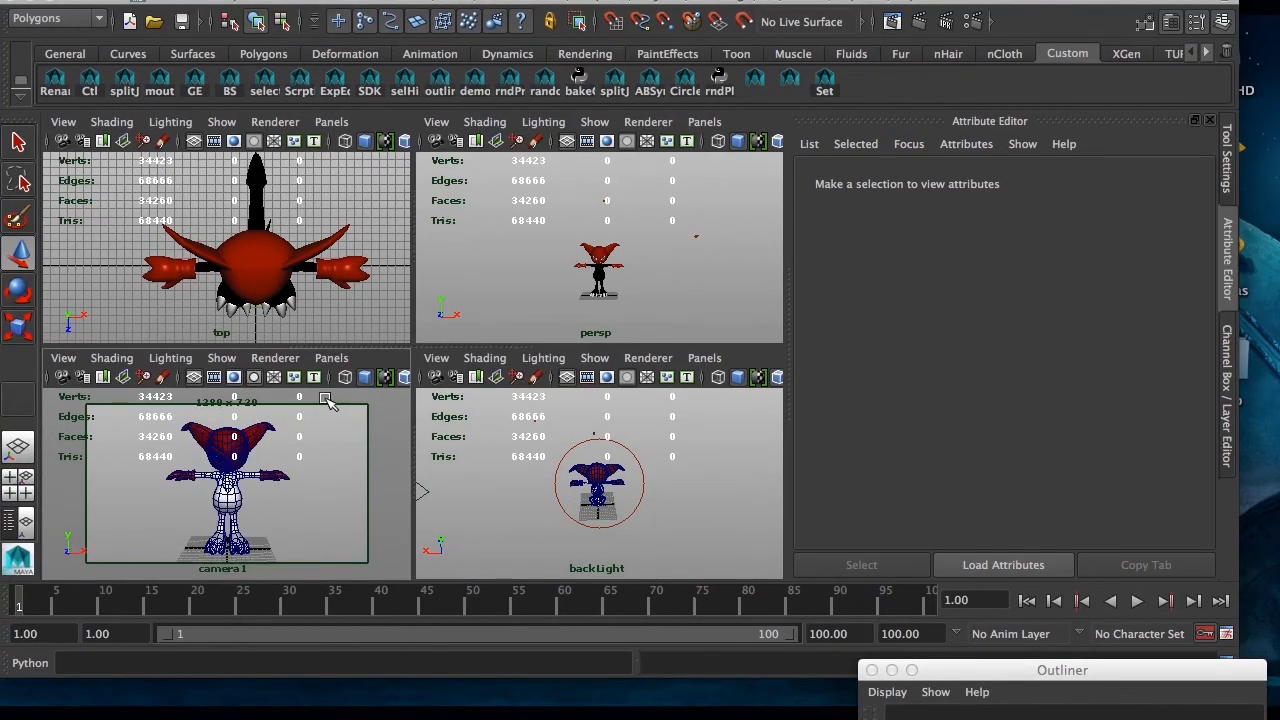
drag(956, 672, 707, 138)
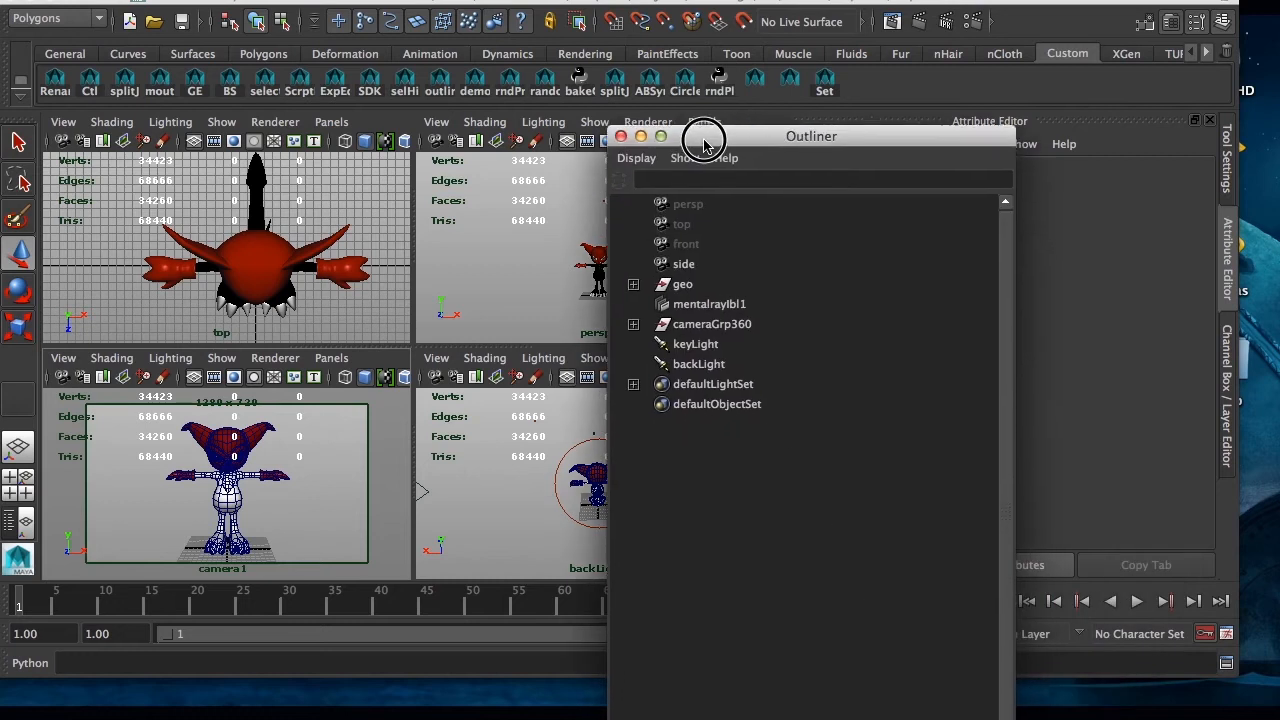
click(712, 348)
shift+click(697, 364)
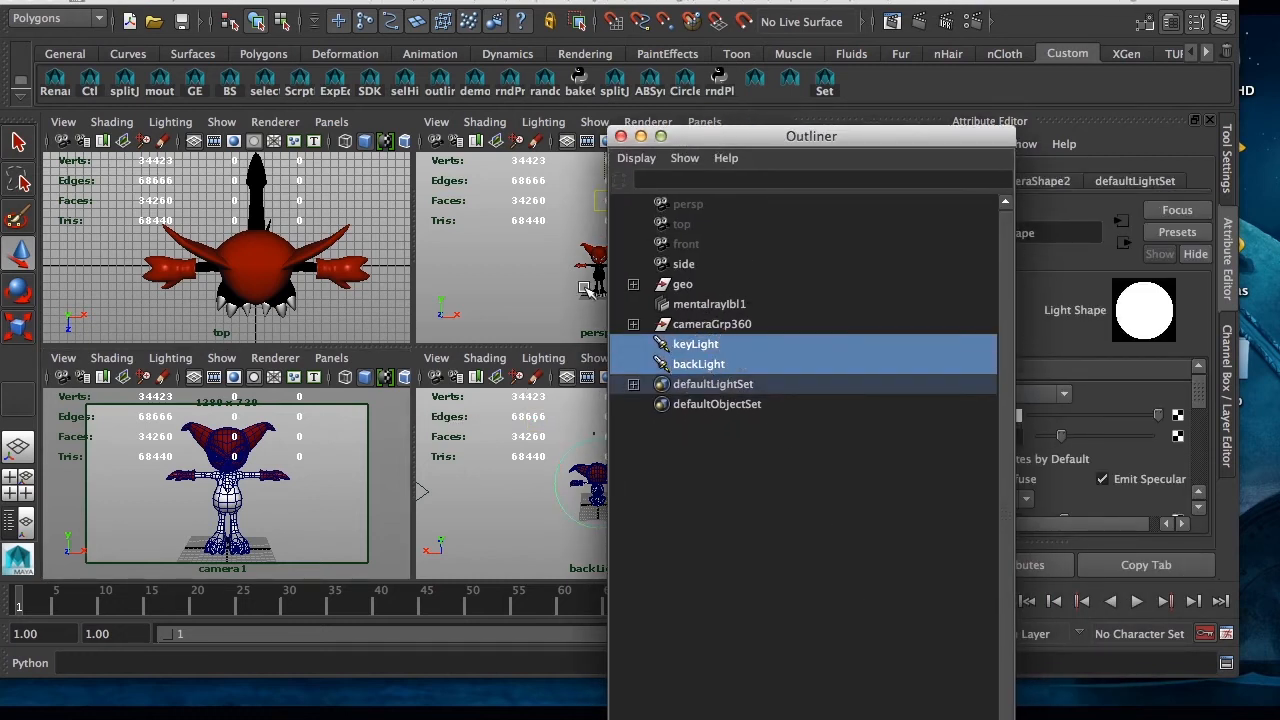
click(634, 325)
middle_drag(706, 373, 705, 326)
Scrub the animation to frame 50 with cameraGrp360 selected to check that the lights follow the camera.
click(707, 330)
drag(726, 135, 714, 438)
drag(72, 600, 141, 604)
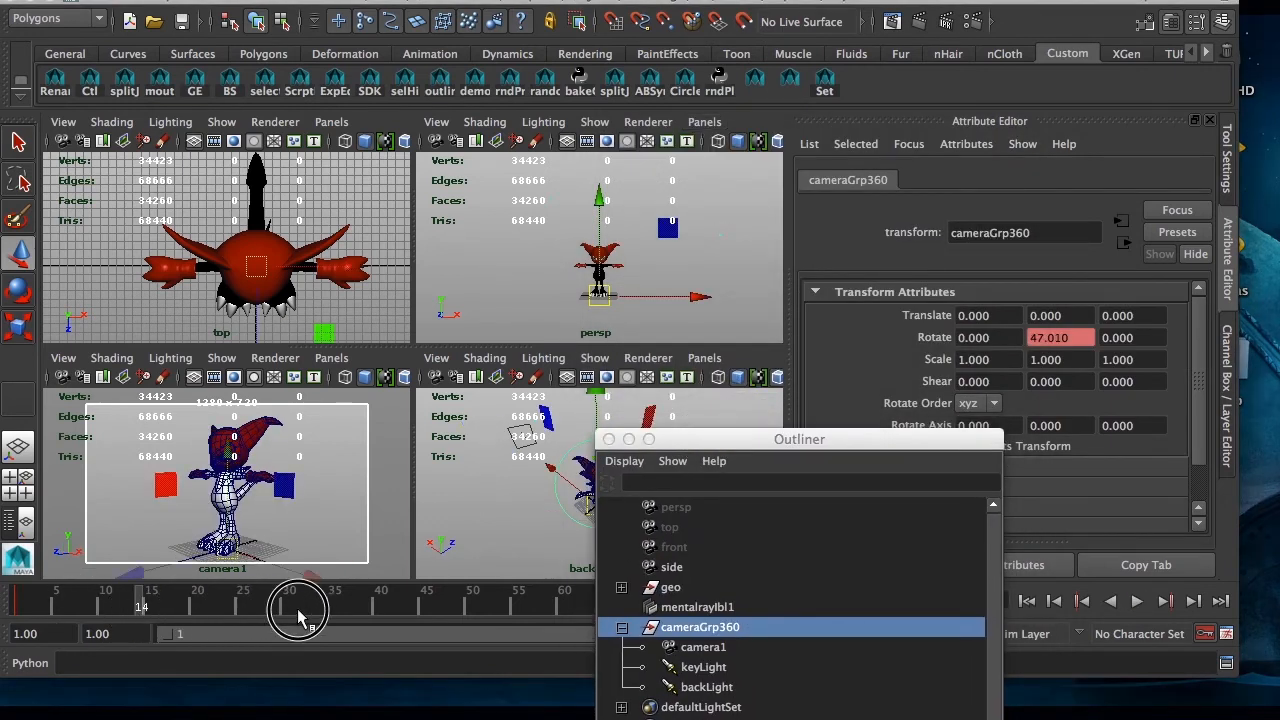
drag(372, 612, 472, 604)
click(329, 497)
alt+drag(595, 285, 537, 310)
Render frame 50 from camera1 and inspect the character's back at actual size.
click(357, 420)
click(918, 21)
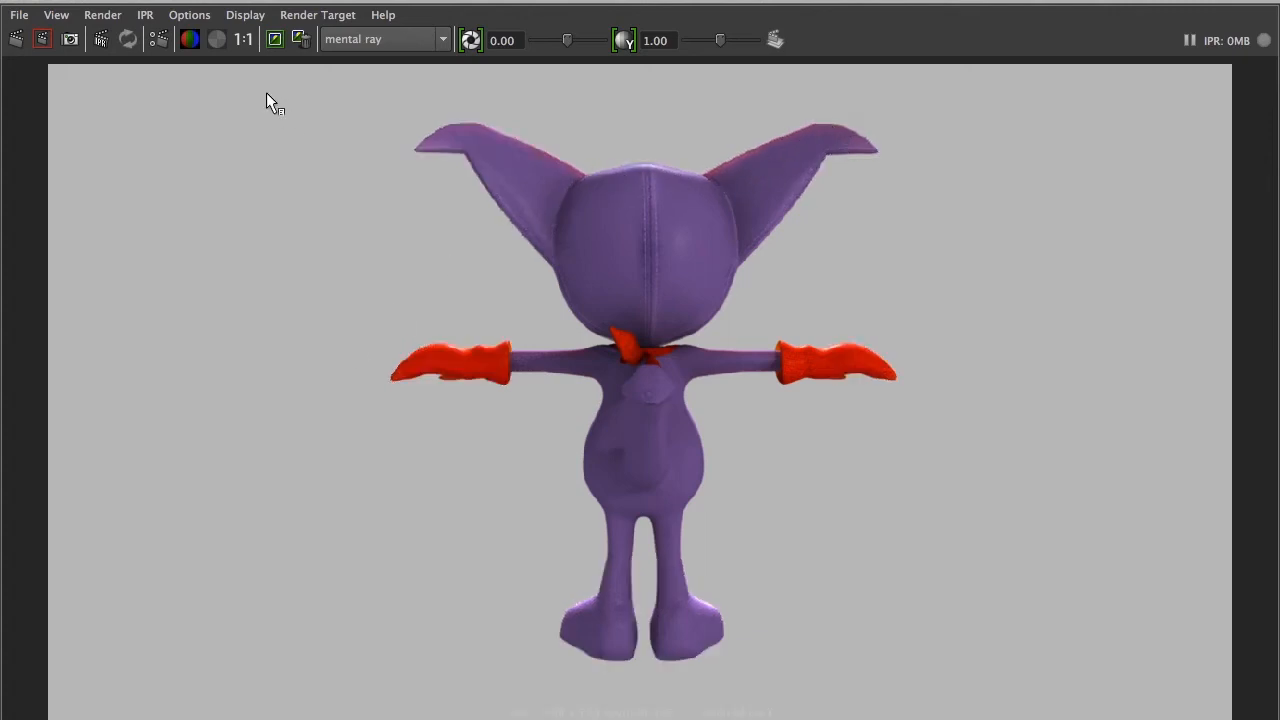
click(242, 42)
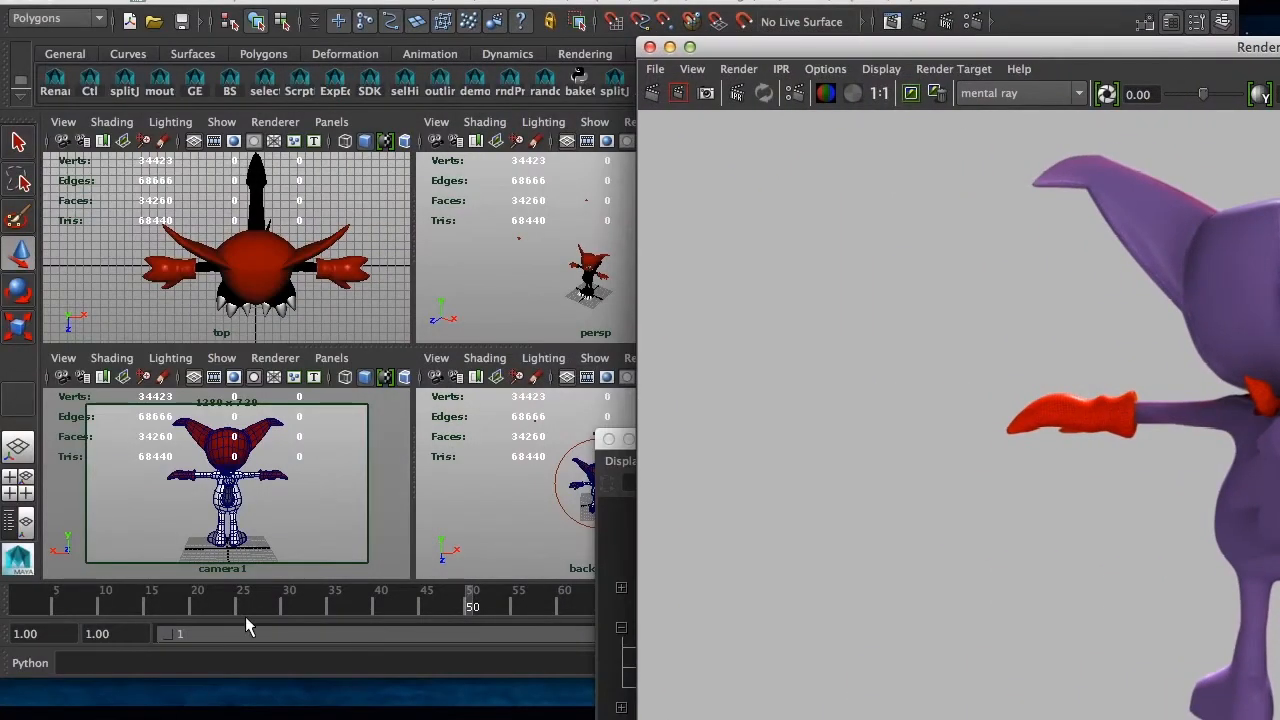
Render frame 19 from camera1, restore the render display's gamma to 1.00, and inspect the image at actual size.
drag(262, 598, 186, 591)
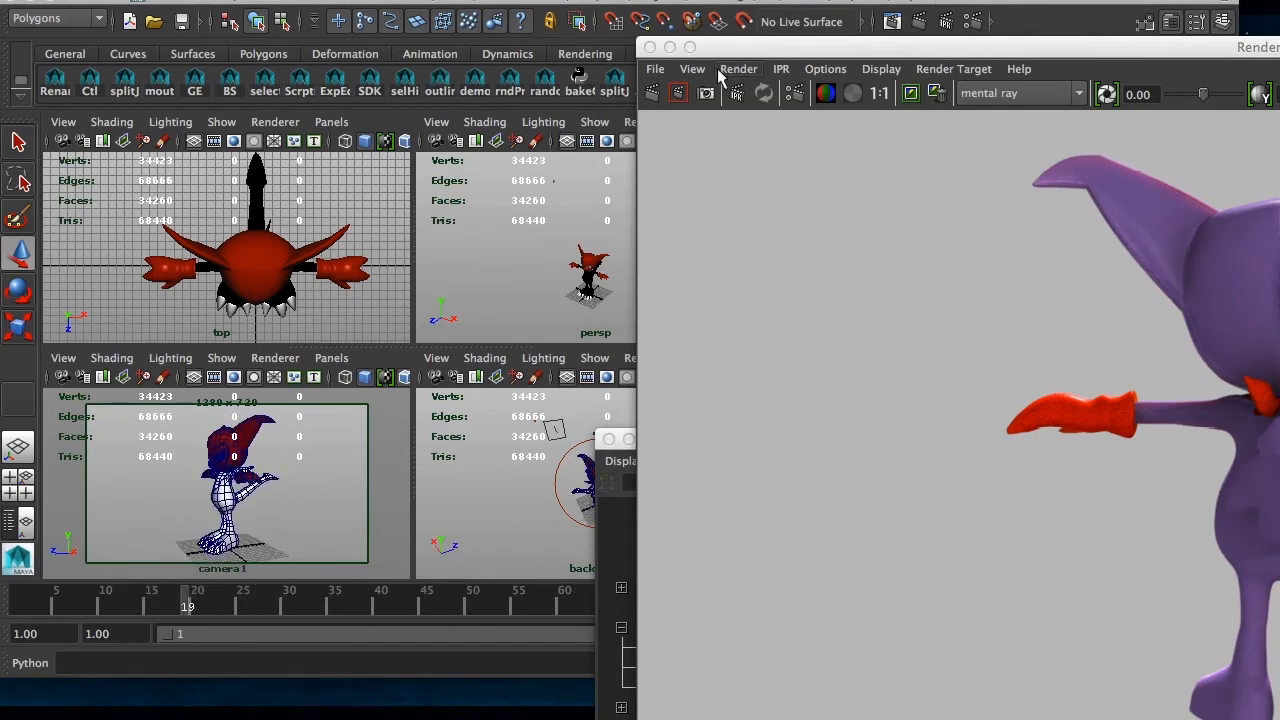
click(655, 96)
double_click(755, 47)
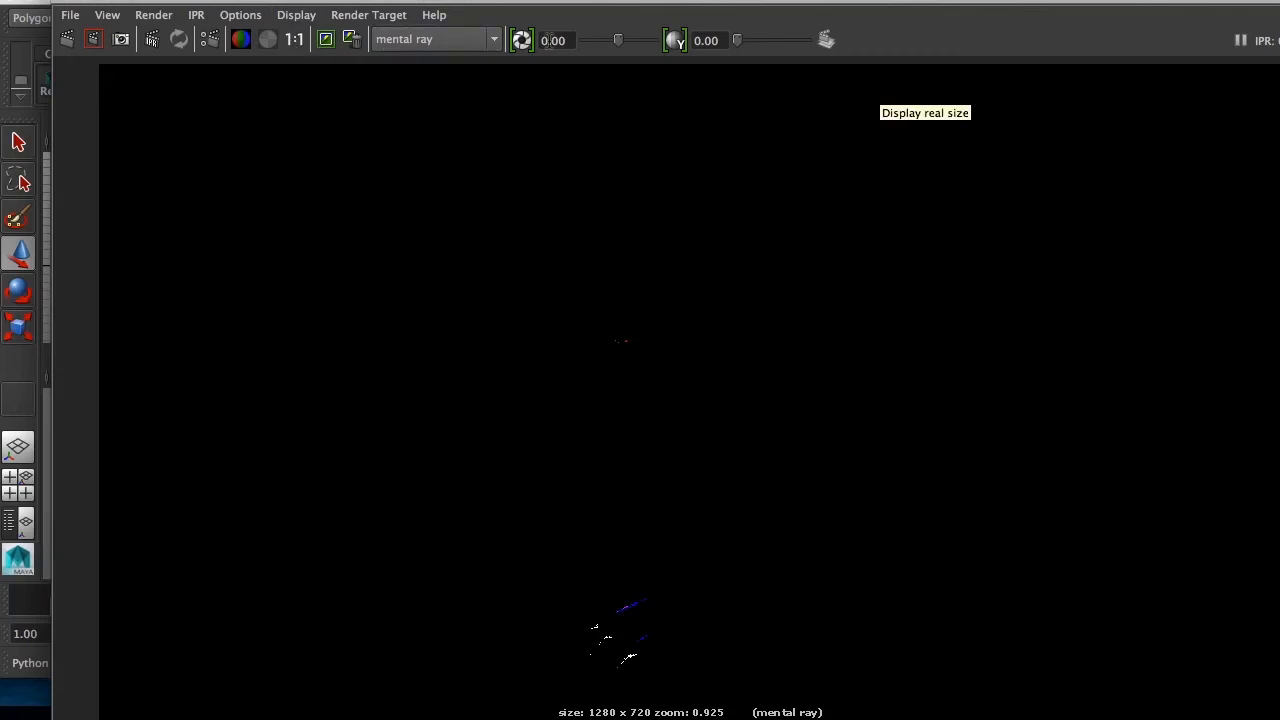
click(521, 42)
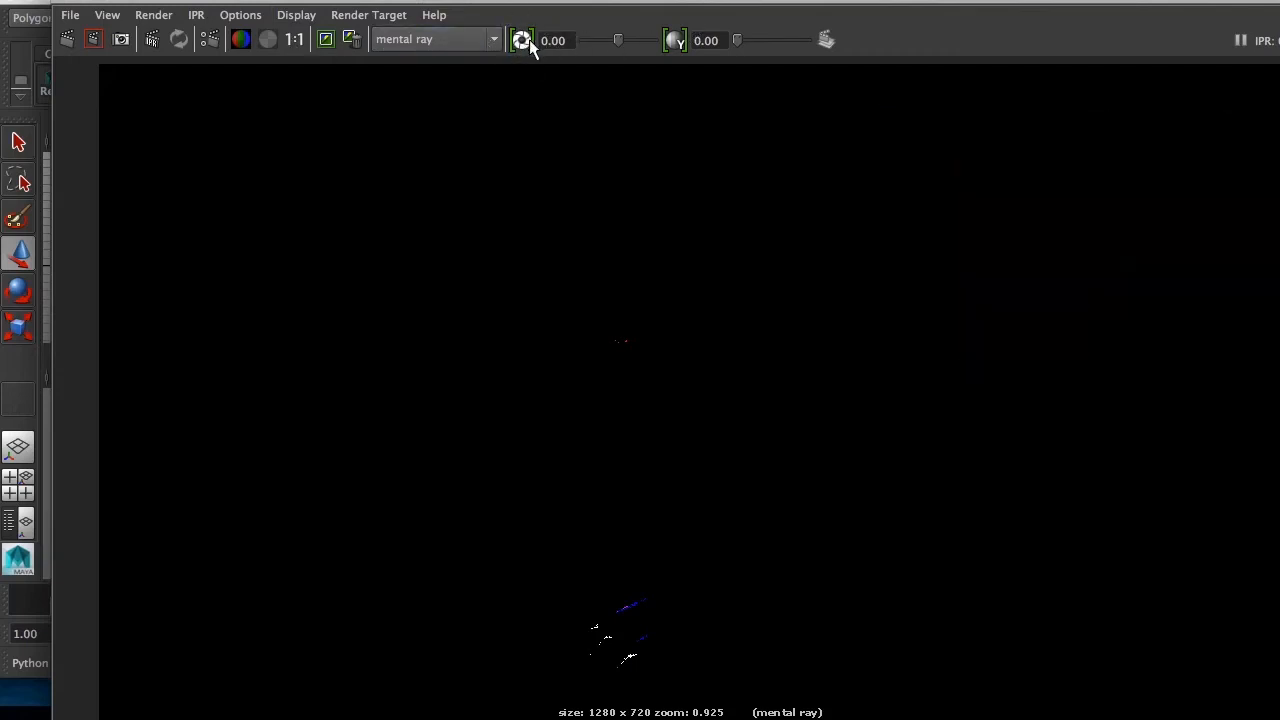
click(675, 42)
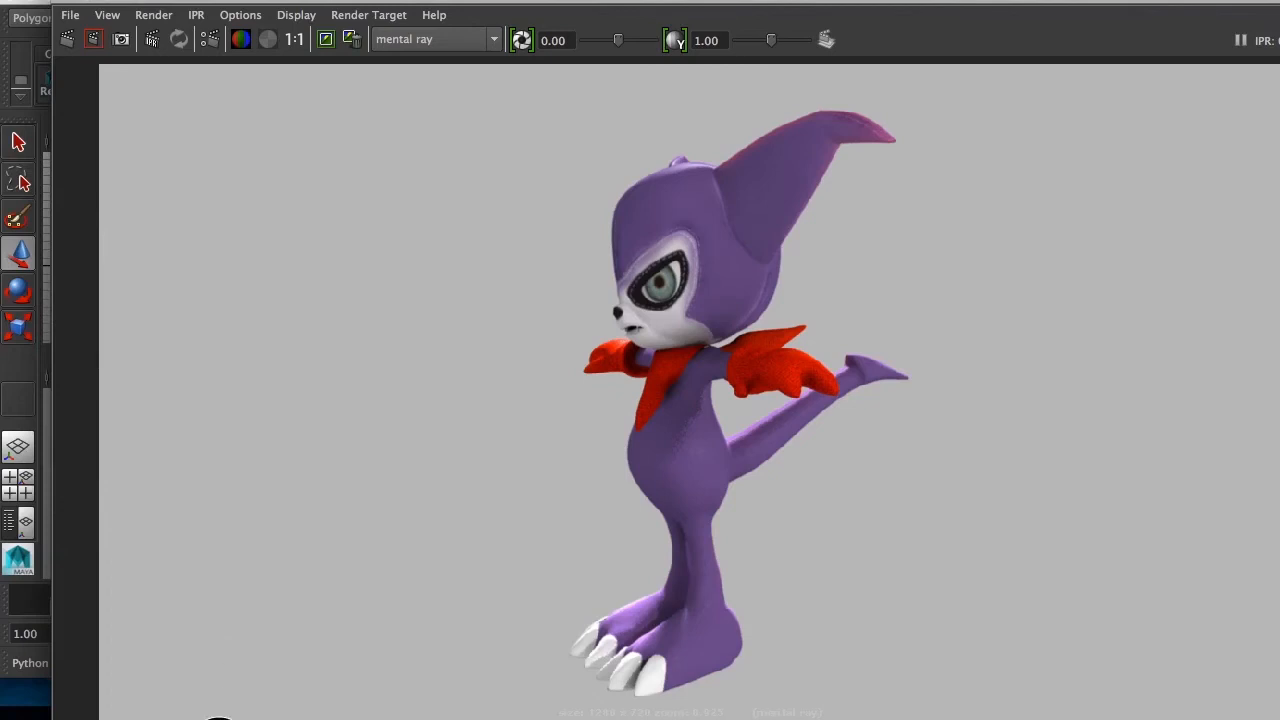
click(298, 40)
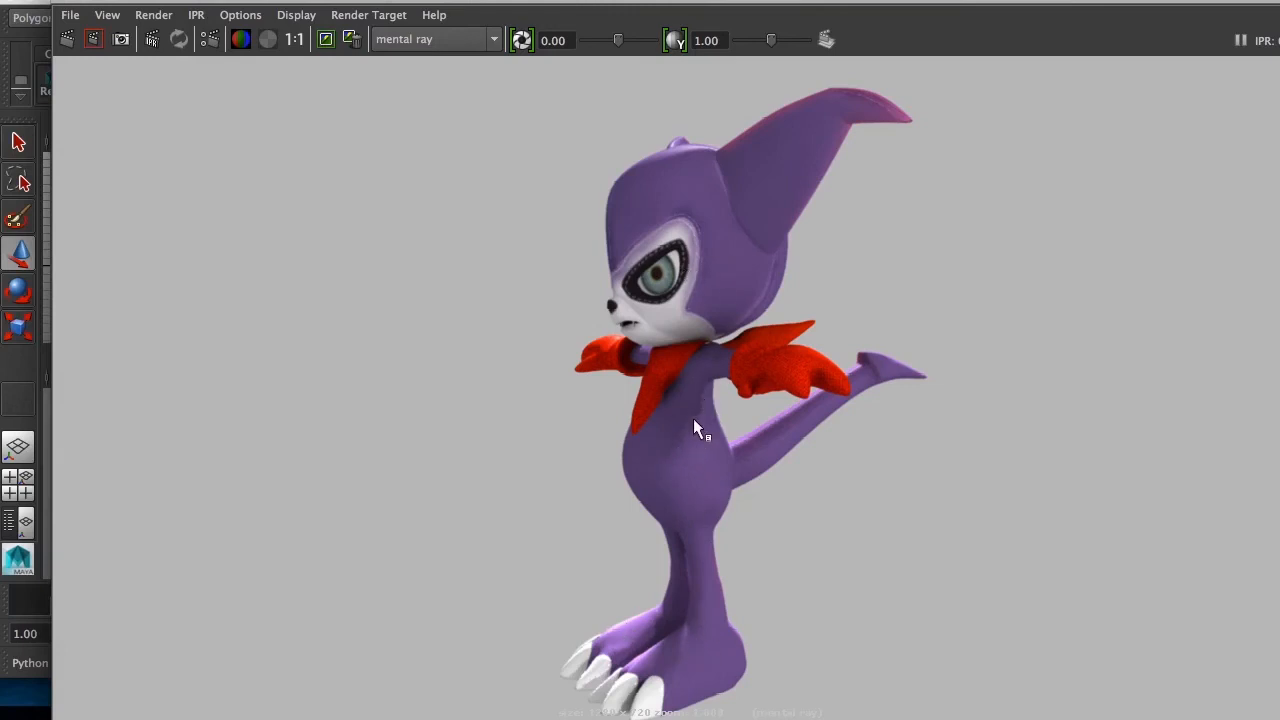
Set the key light's raytrace Shadow Rays to 16.
drag(603, 3, 687, 516)
drag(698, 450, 400, 86)
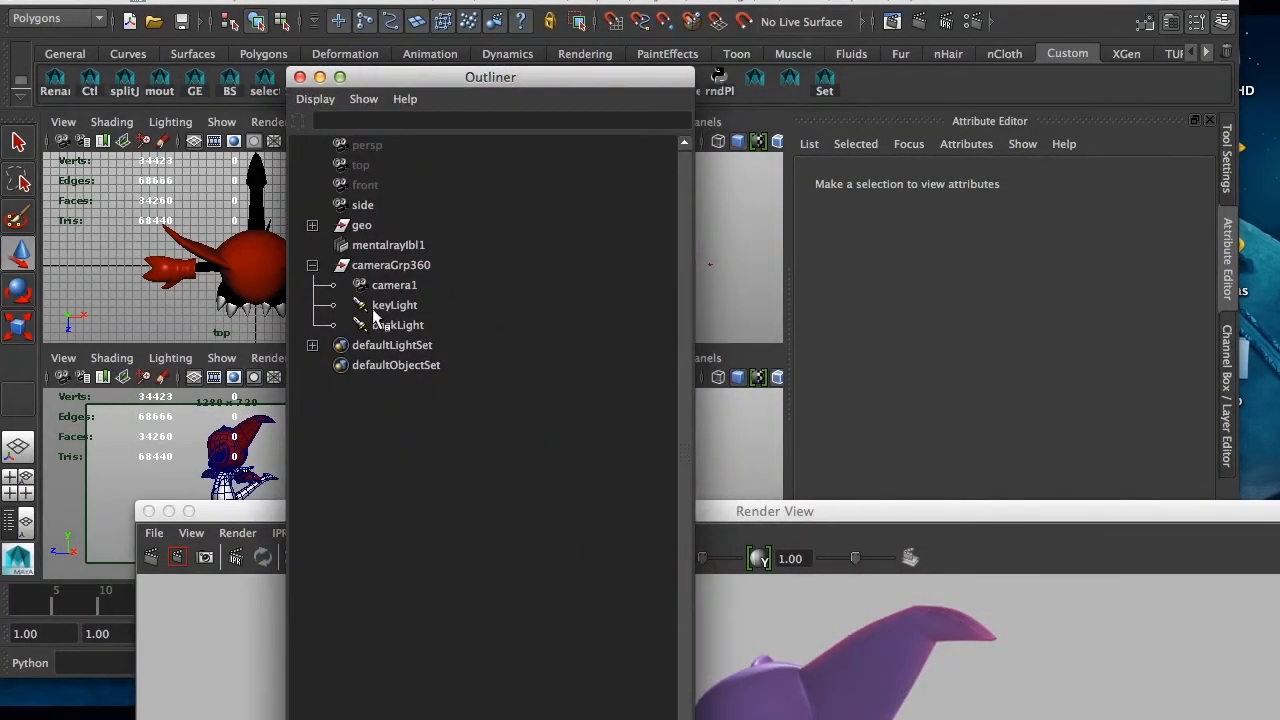
click(385, 305)
click(917, 180)
scroll(933, 360, down, 5)
scroll(945, 448, down, 2)
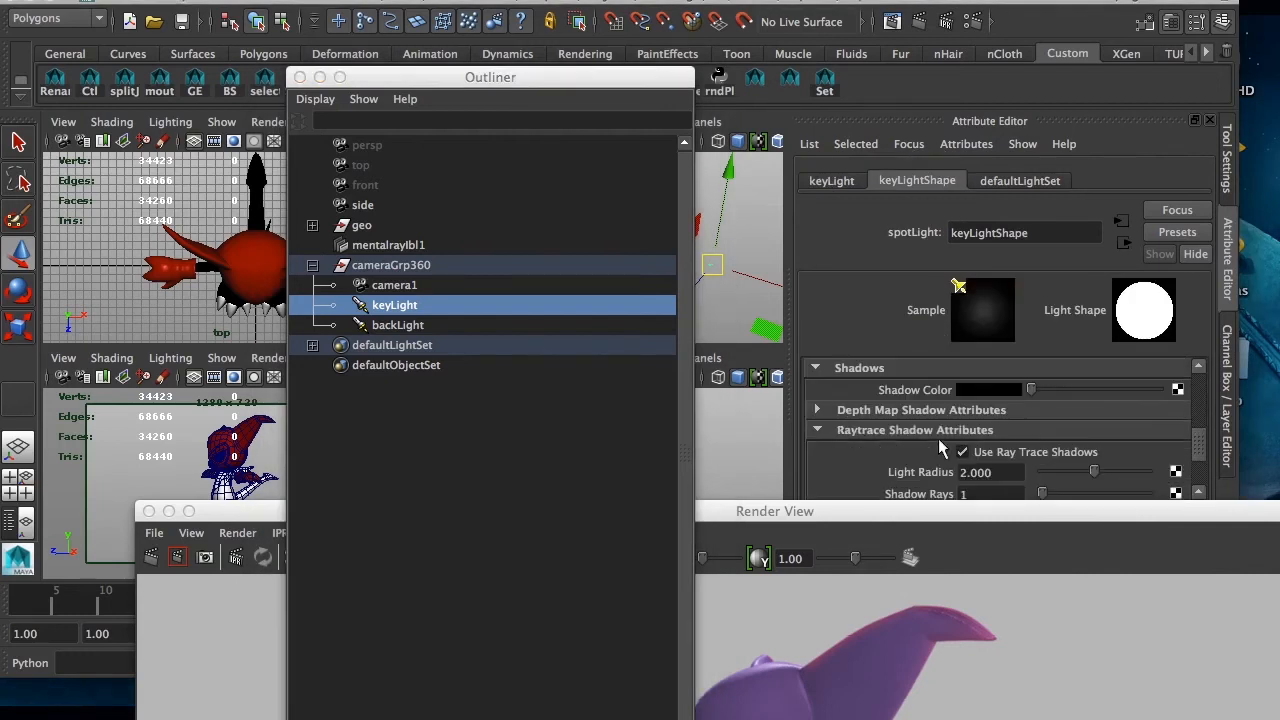
scroll(966, 458, down, 2)
drag(972, 434, 928, 429)
text(16)
key(Return)
Set the back light's raytrace Shadow Rays to 32.
click(448, 326)
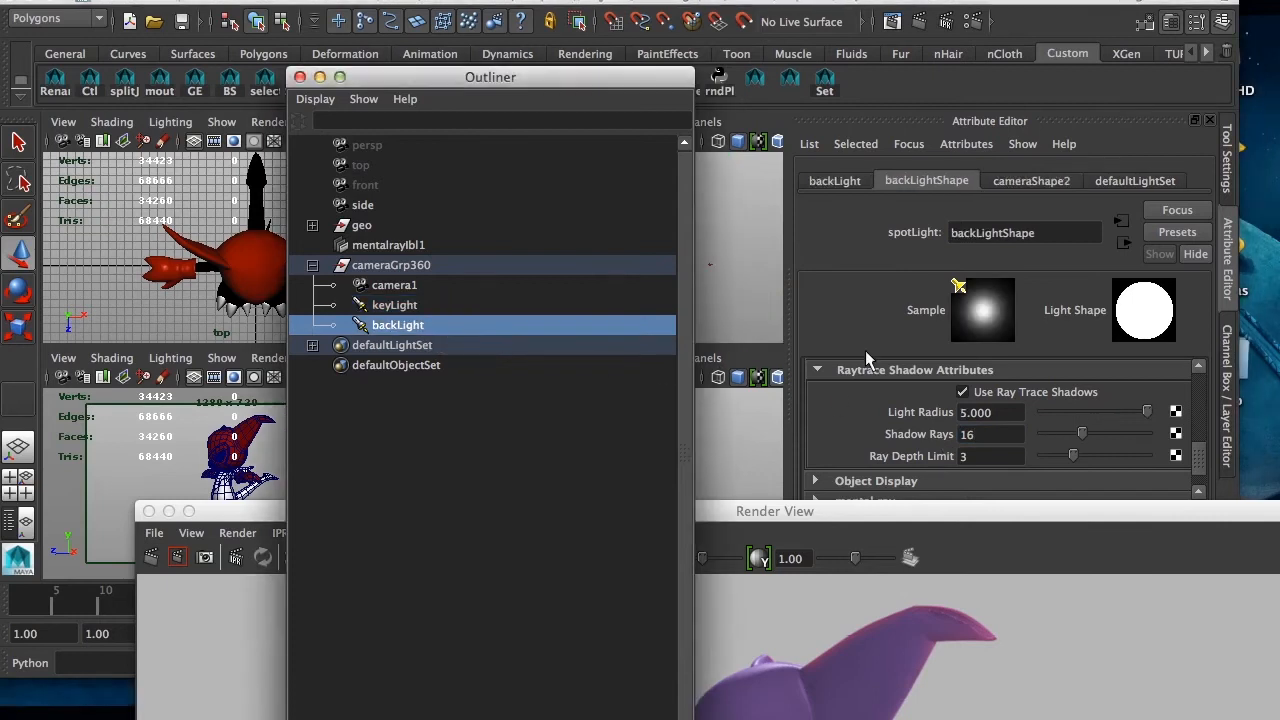
click(992, 434)
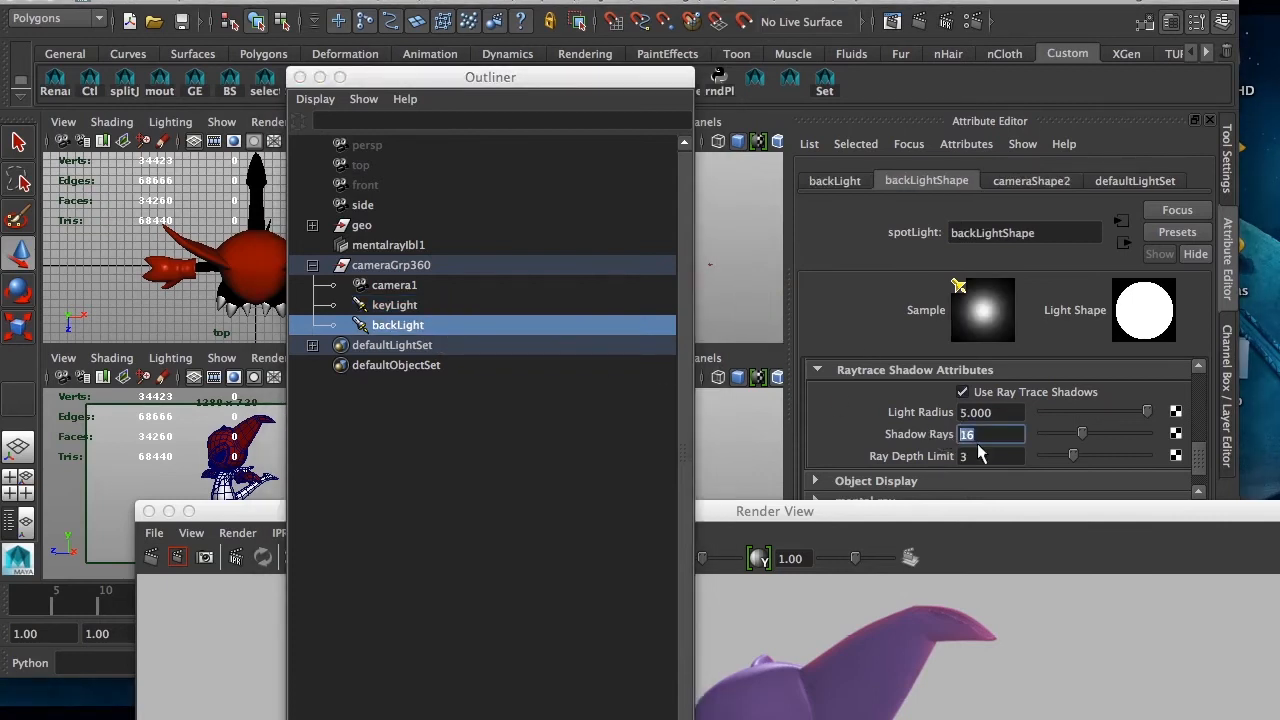
key(Return)
Render frame 19 again and inspect it at actual size, checking the alpha channel before returning to RGB.
drag(991, 507, 942, 48)
drag(643, 50, 635, 0)
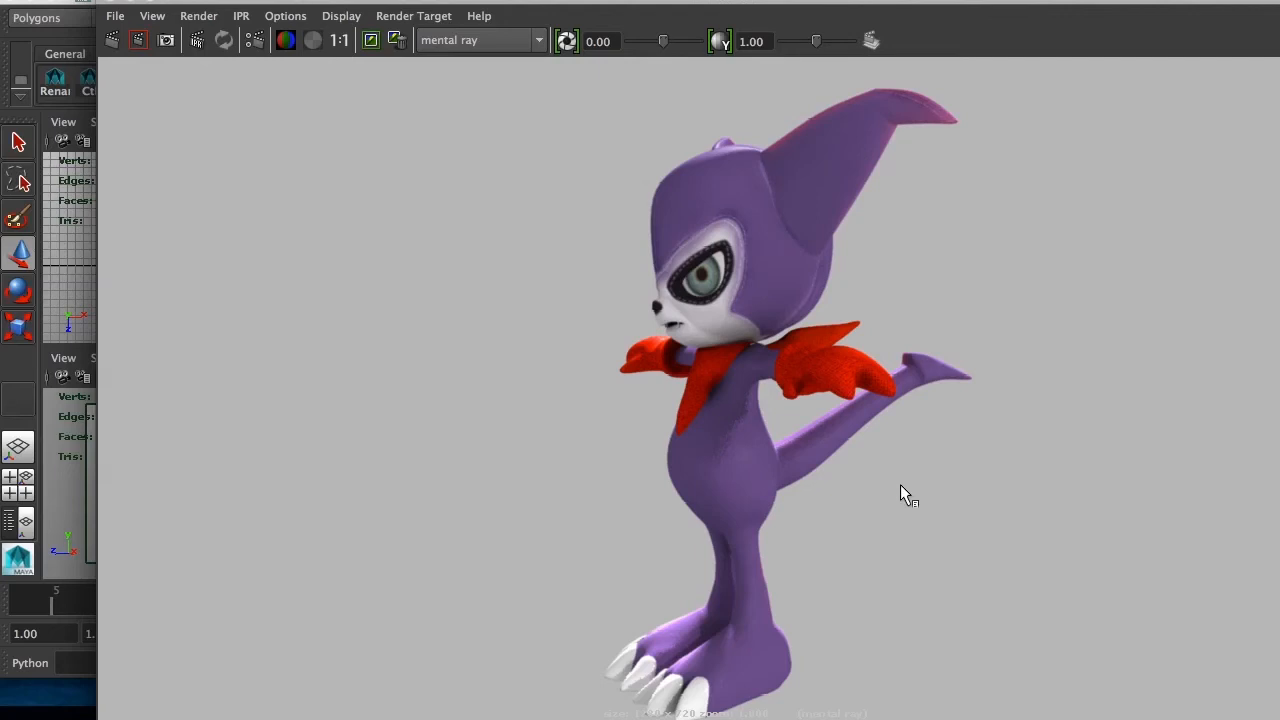
click(112, 40)
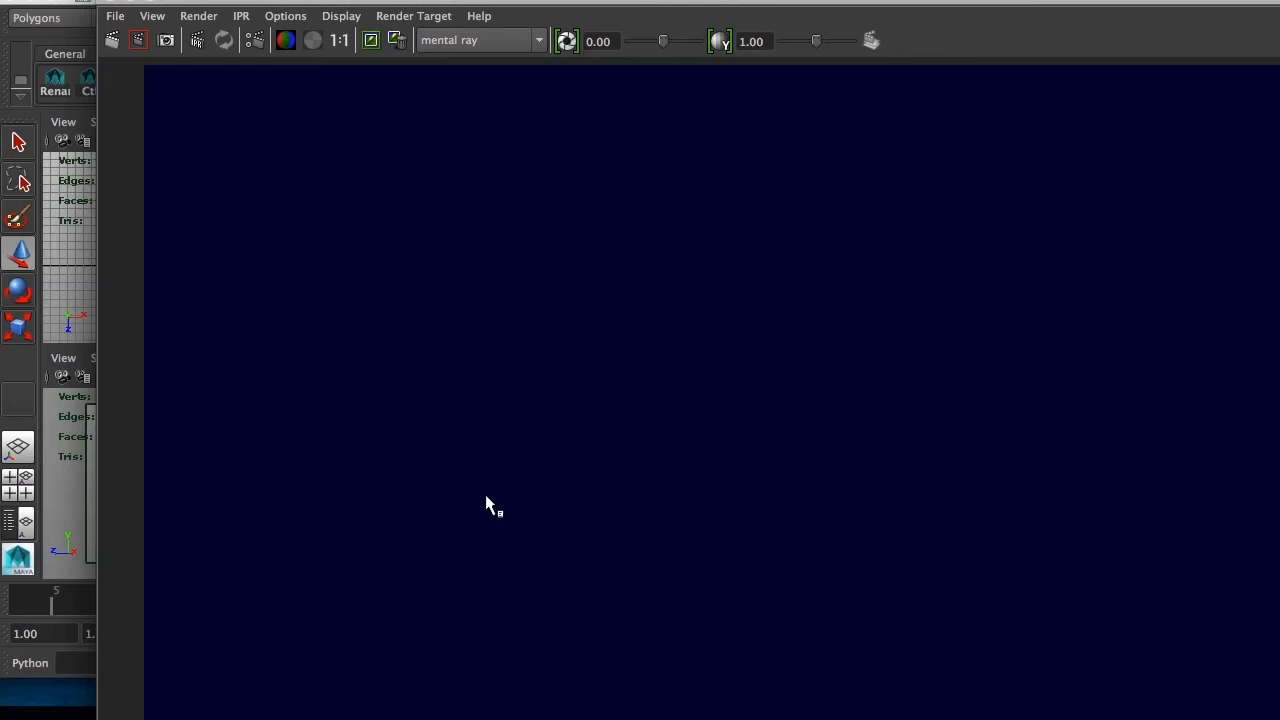
drag(582, 3, 516, 2)
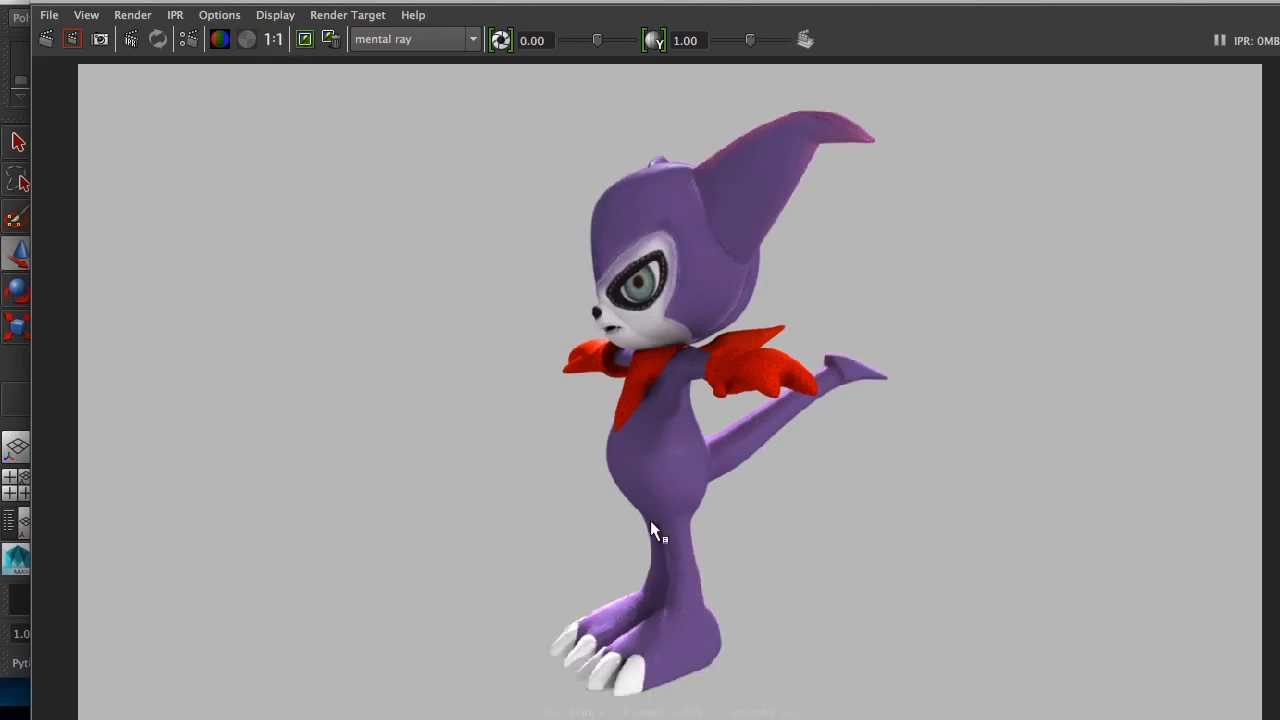
click(273, 39)
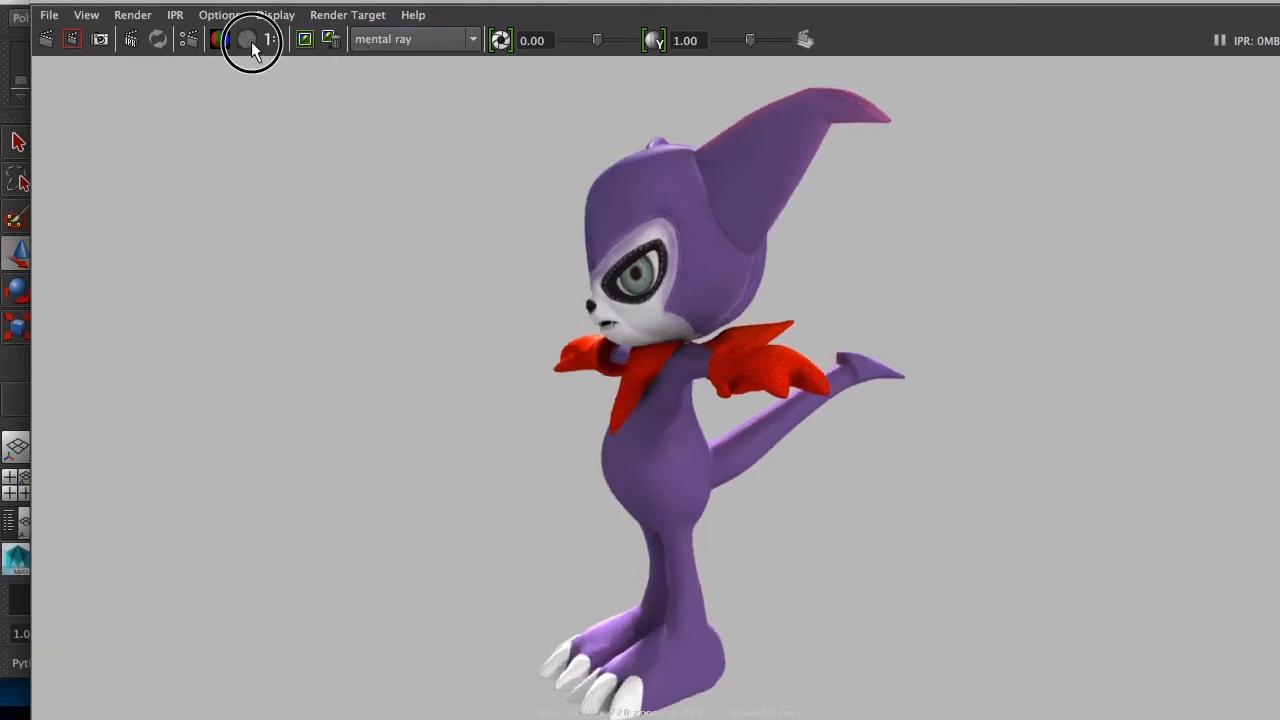
click(247, 40)
click(220, 40)
drag(566, 1, 643, 8)
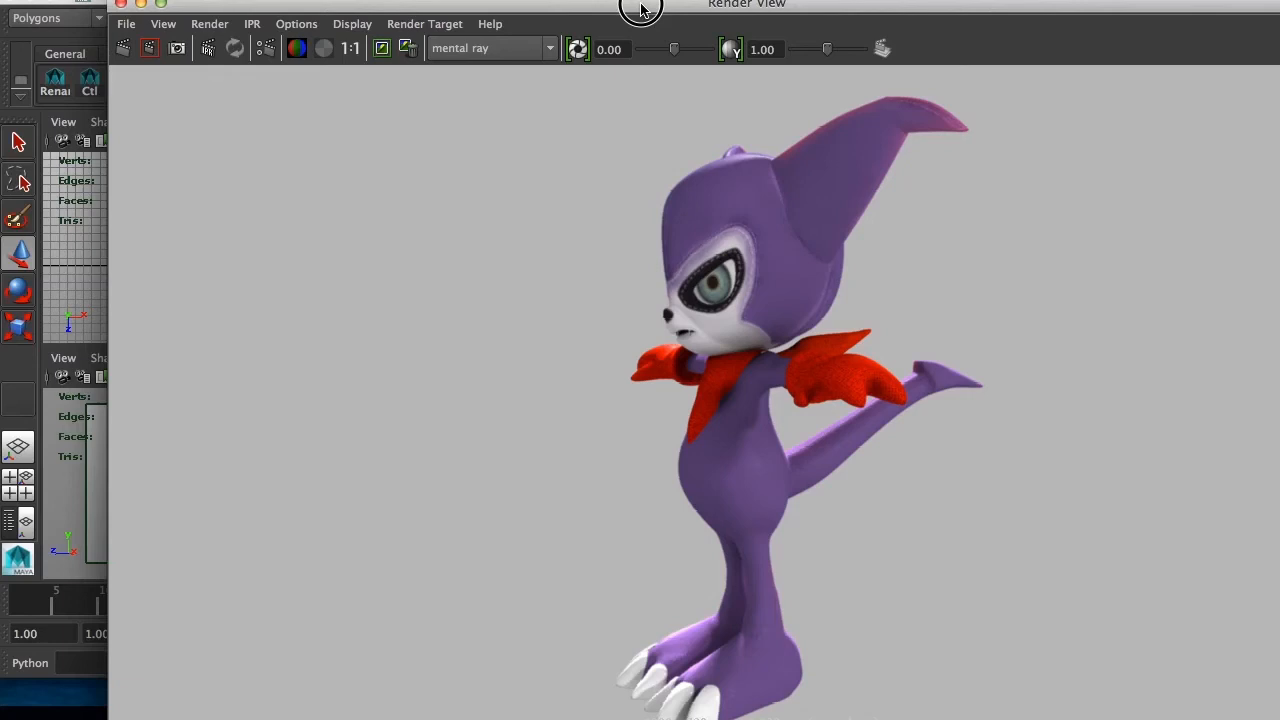
Close the render window and display the back light's transform channels.
drag(407, 14, 630, 331)
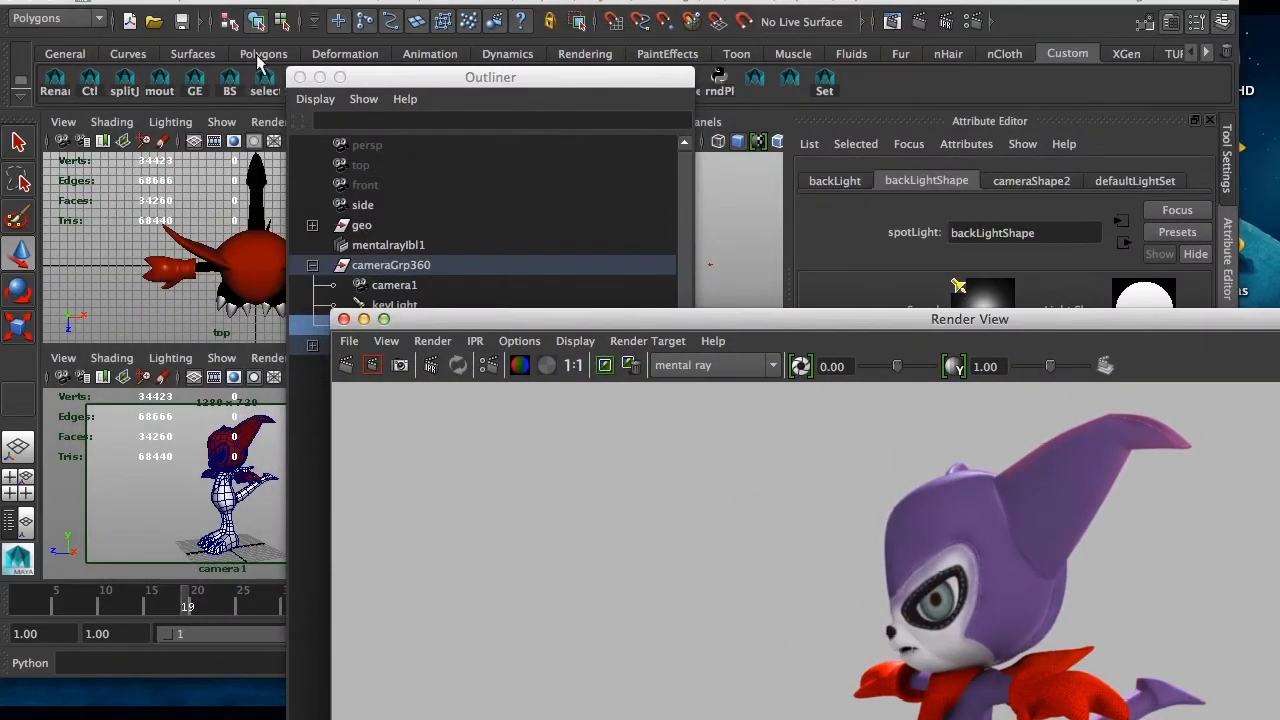
drag(461, 321, 506, 172)
click(388, 172)
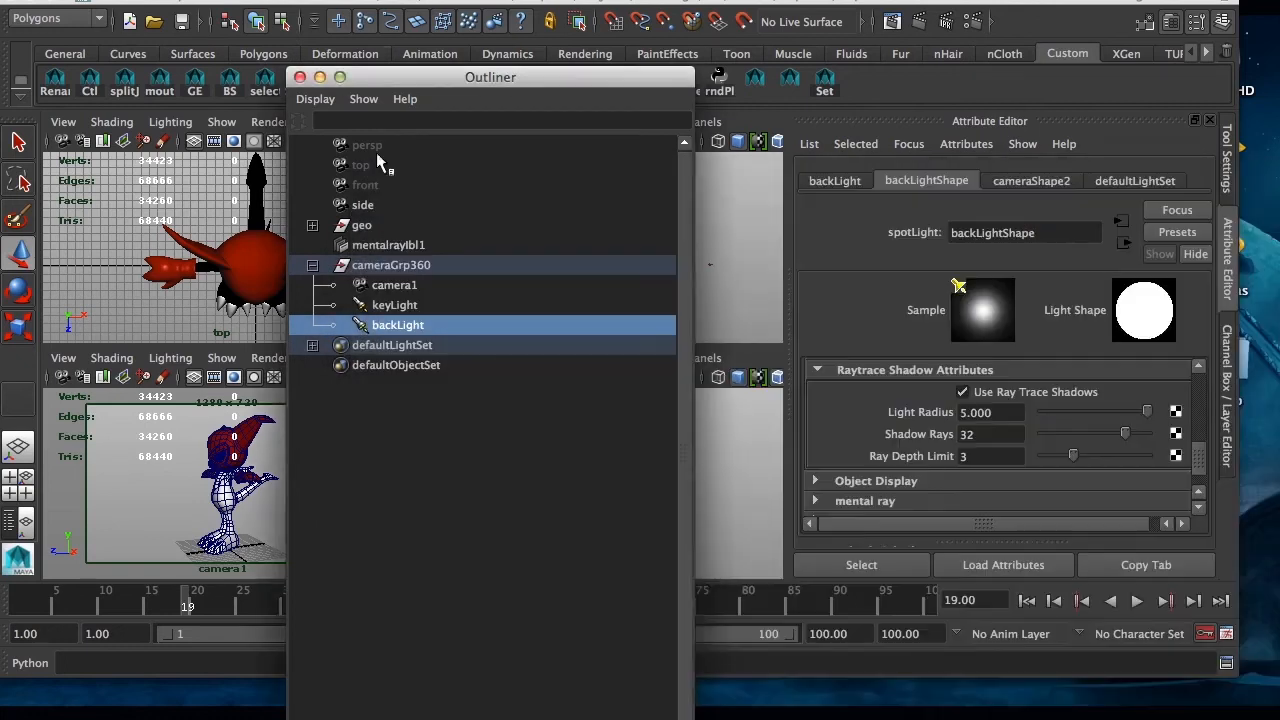
drag(384, 77, 451, 7)
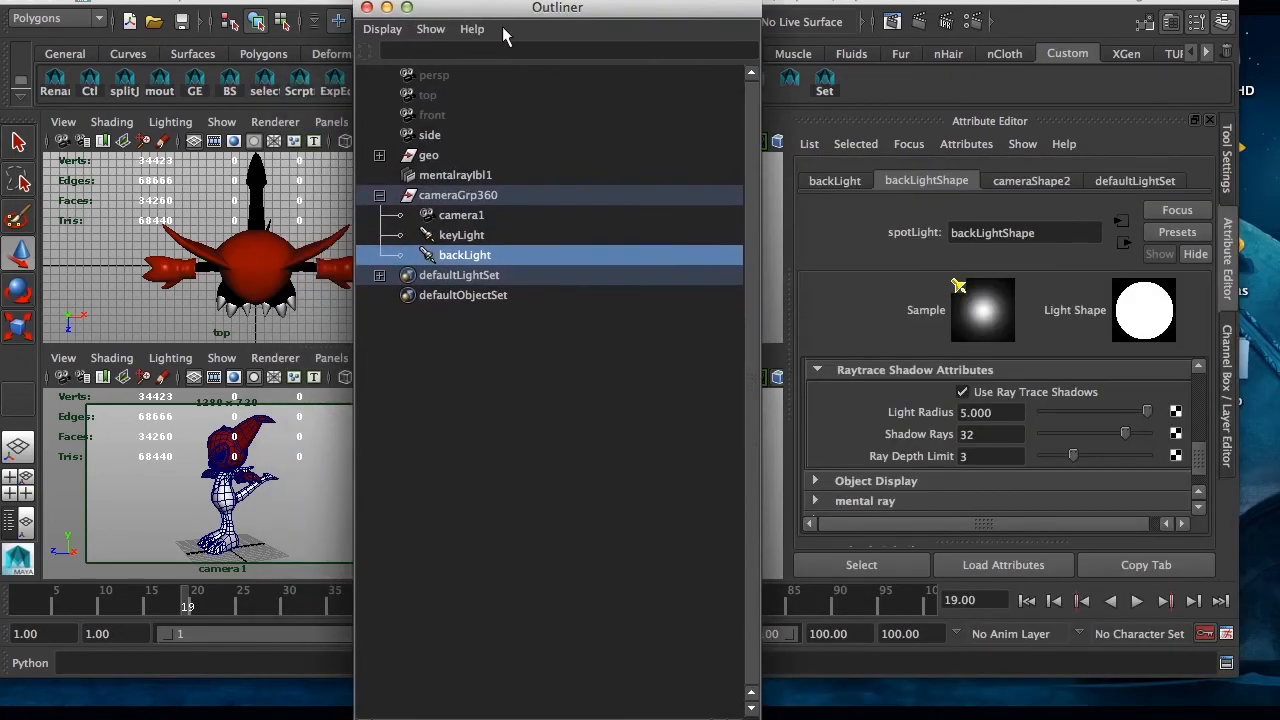
click(1230, 358)
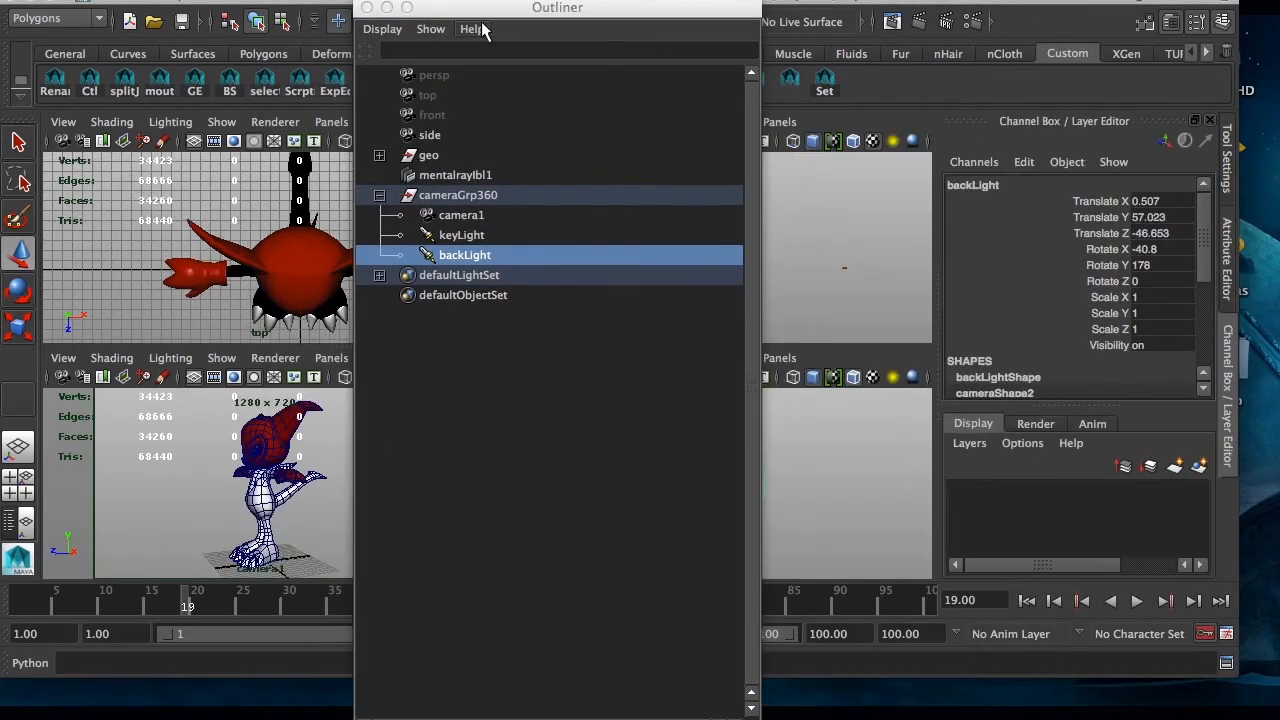
Create a render layer containing the character's selected geometry and rename it Beauty.
click(367, 7)
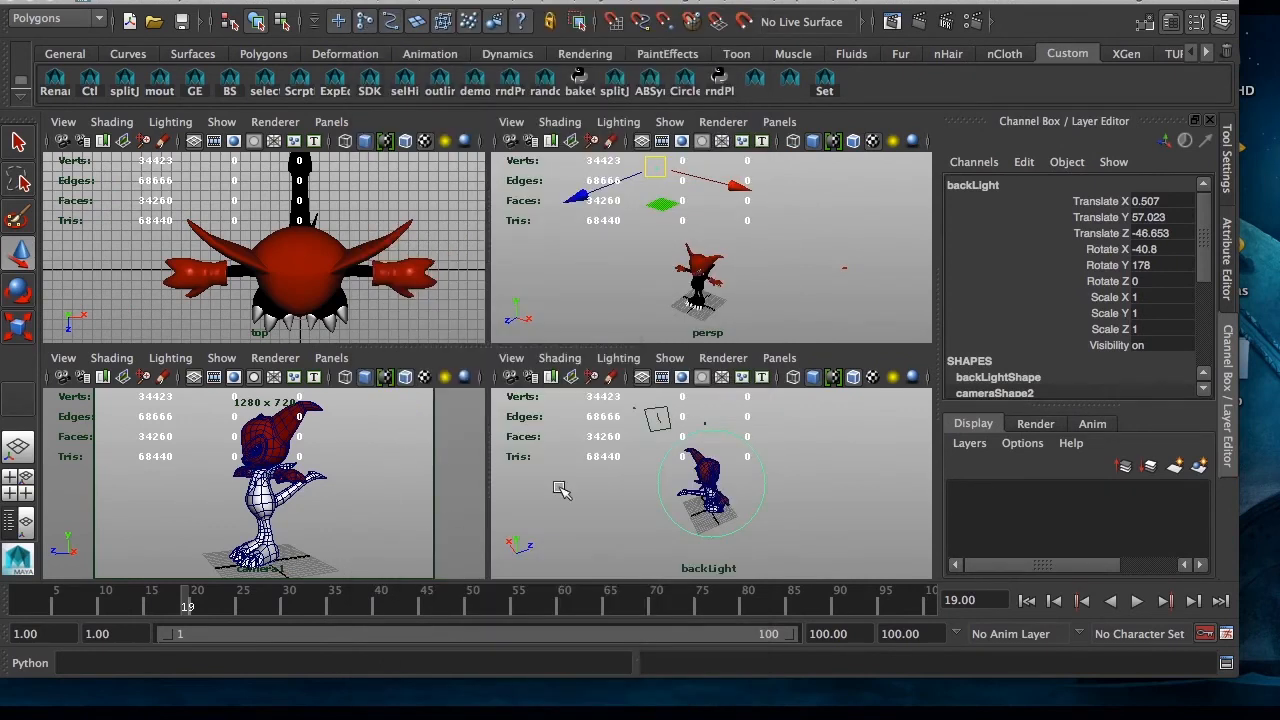
click(634, 308)
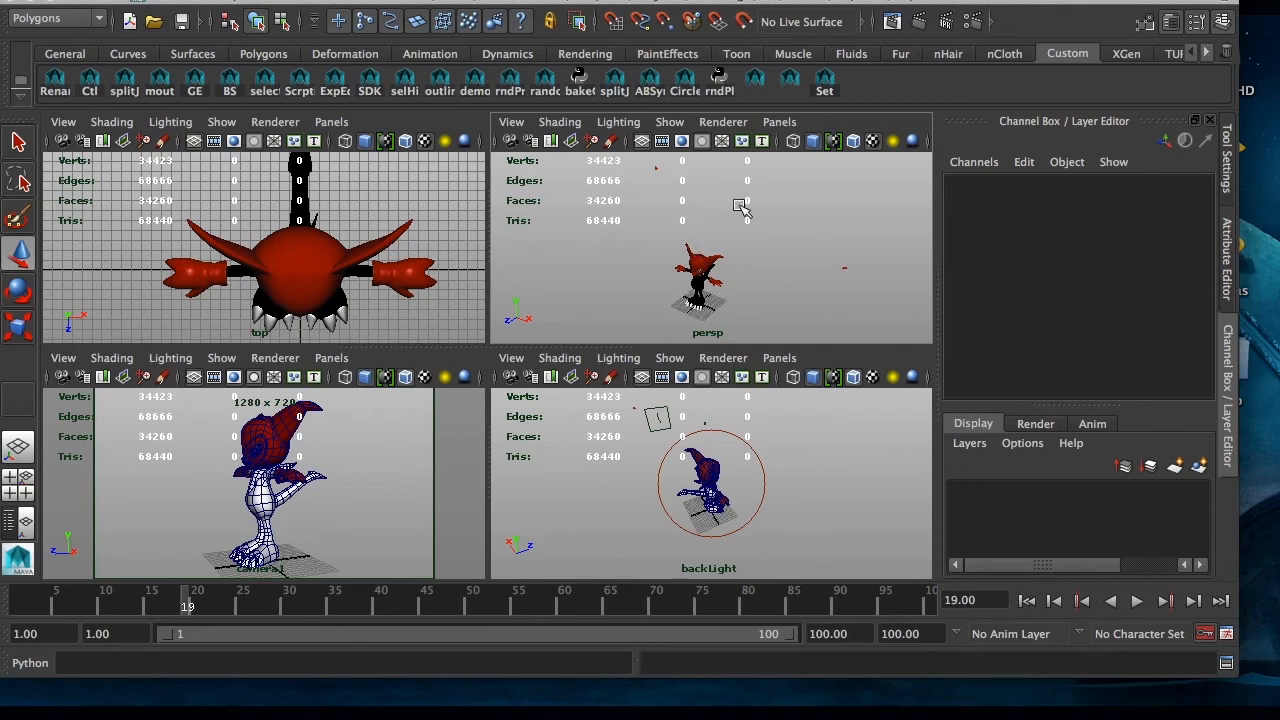
click(1034, 426)
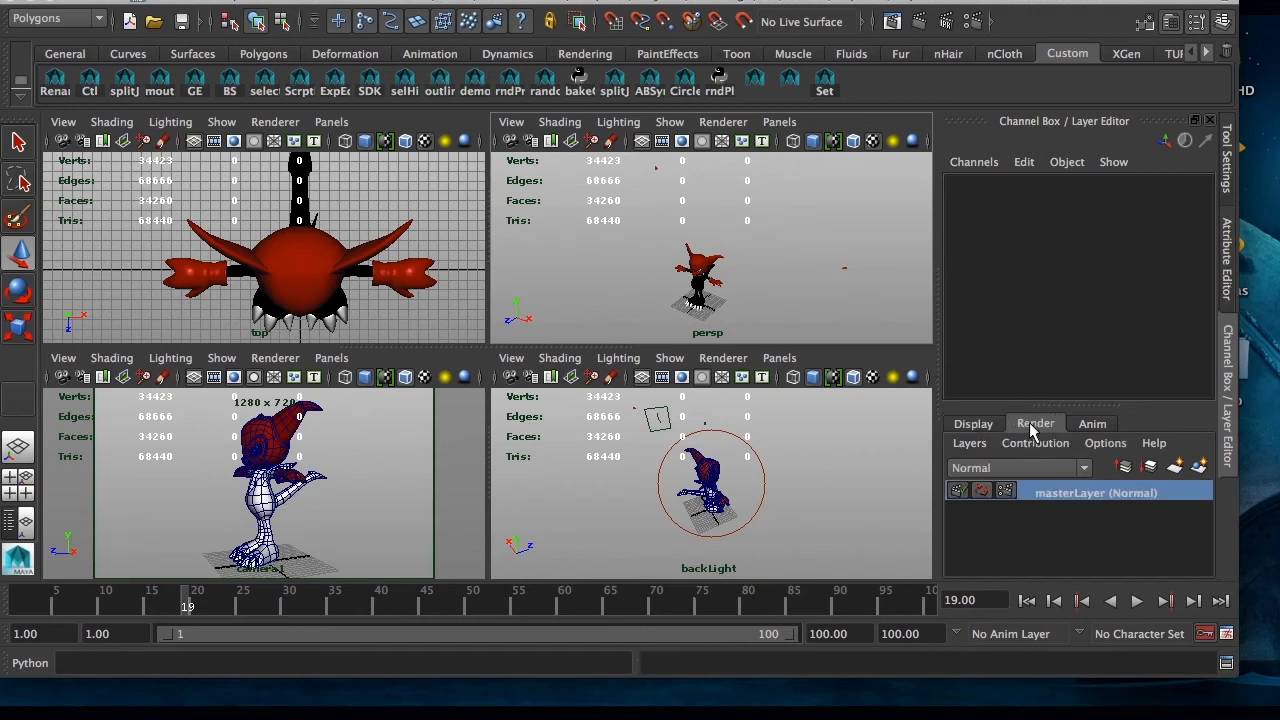
drag(690, 220, 776, 360)
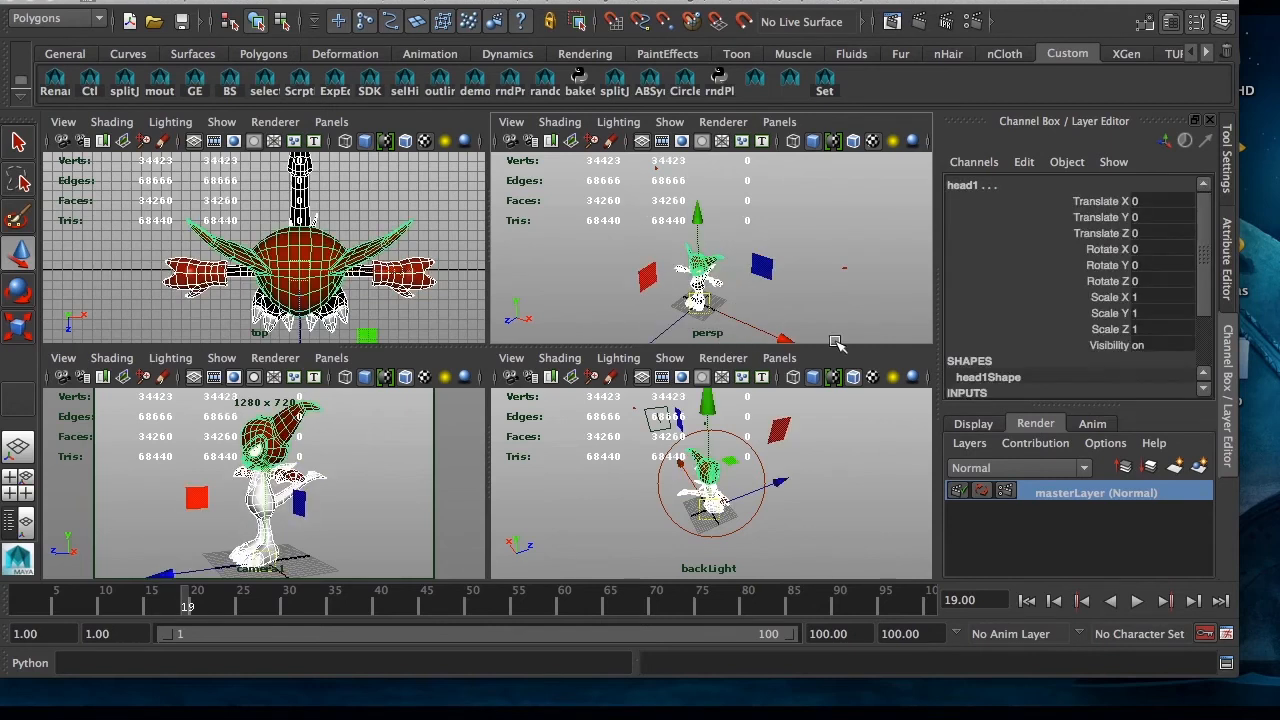
click(1175, 469)
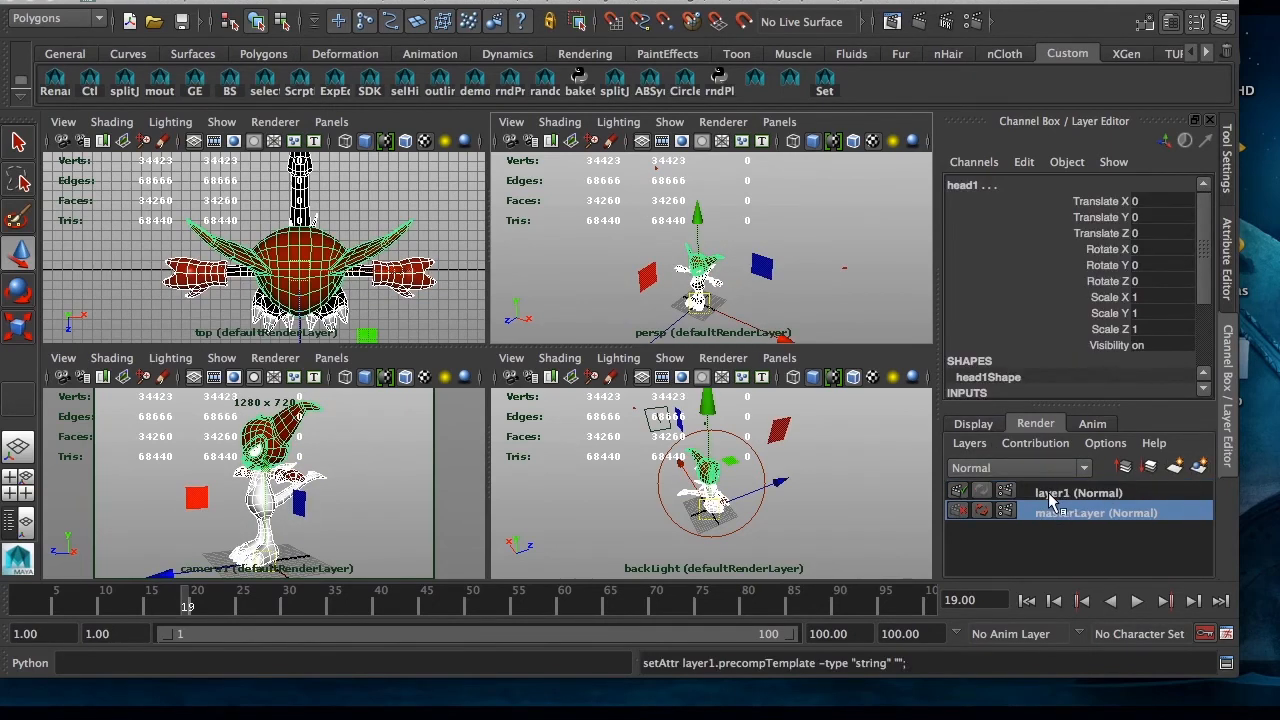
double_click(1050, 494)
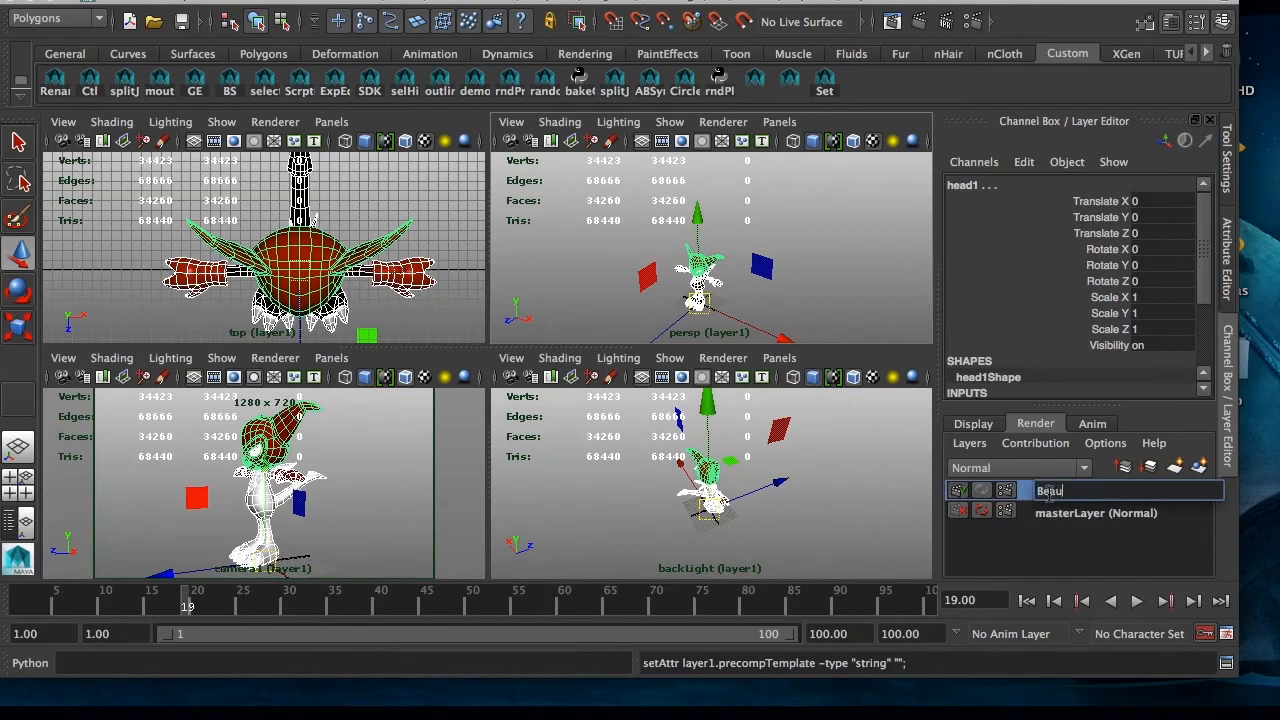
text(Beauty)
key(Return)
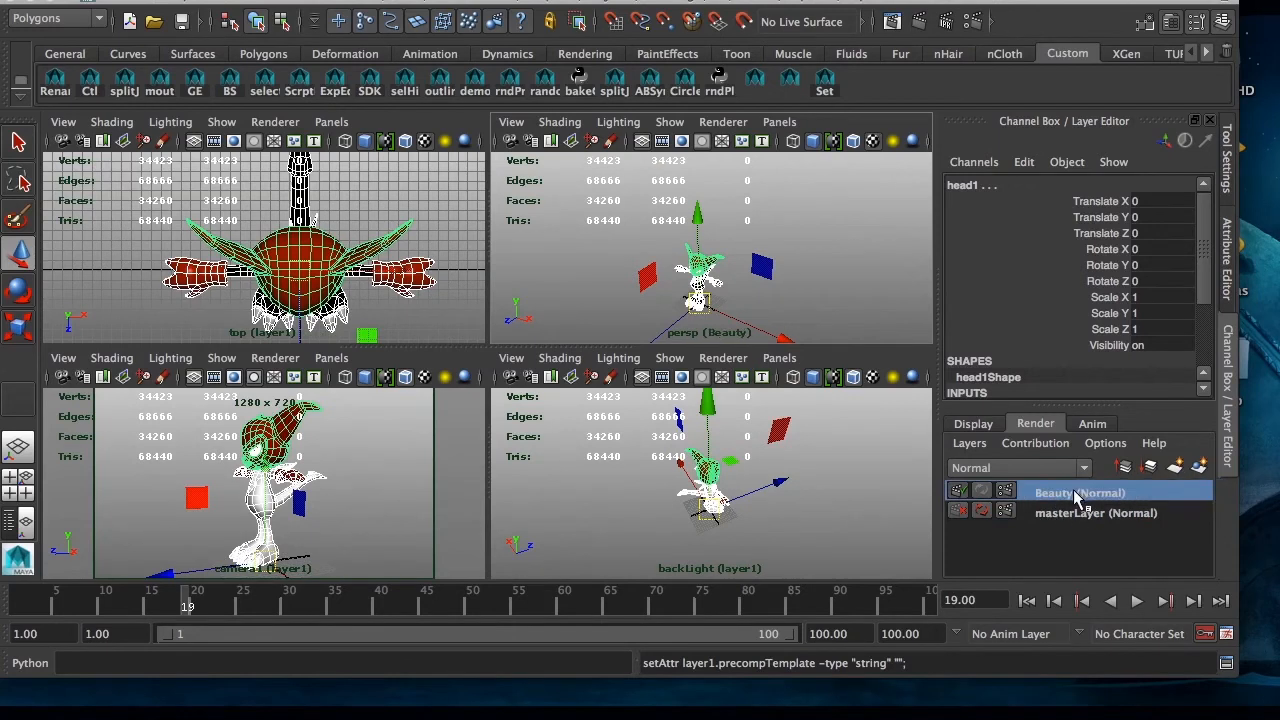
Add cameraGrp360, with its camera and both lights, to the Beauty render layer and clear the selection.
key(shift+o)
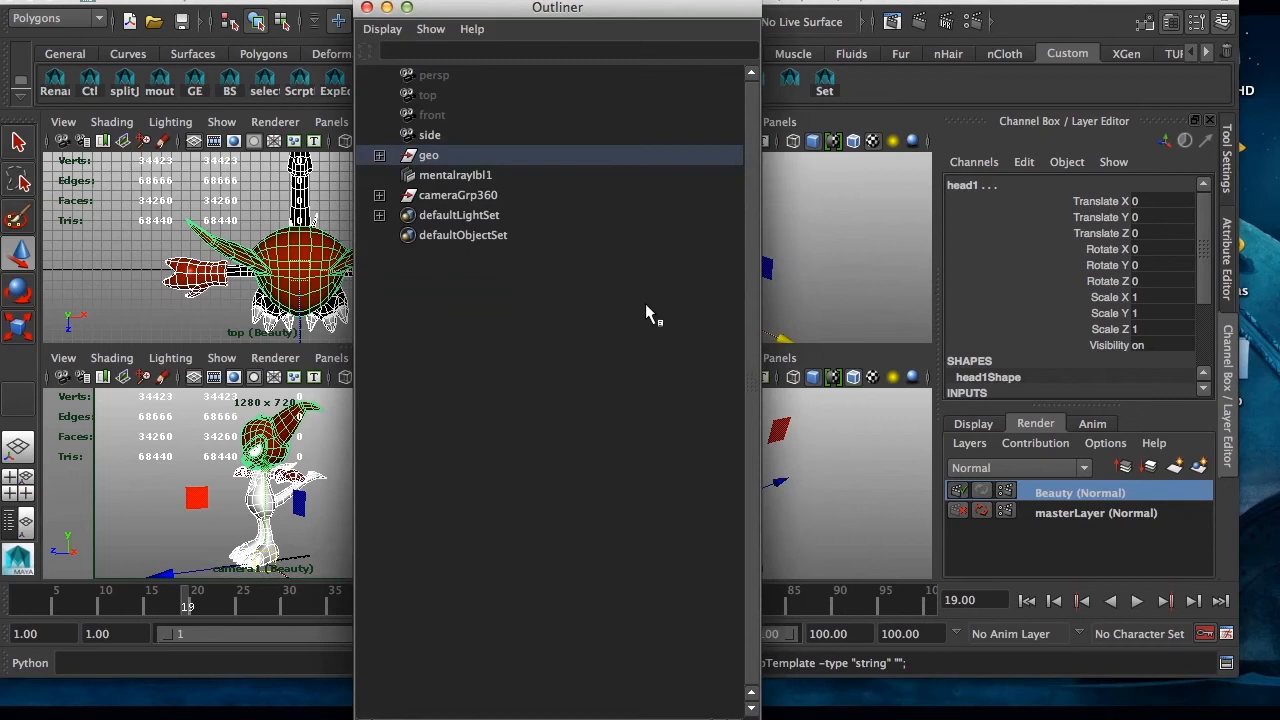
drag(458, 9, 655, 102)
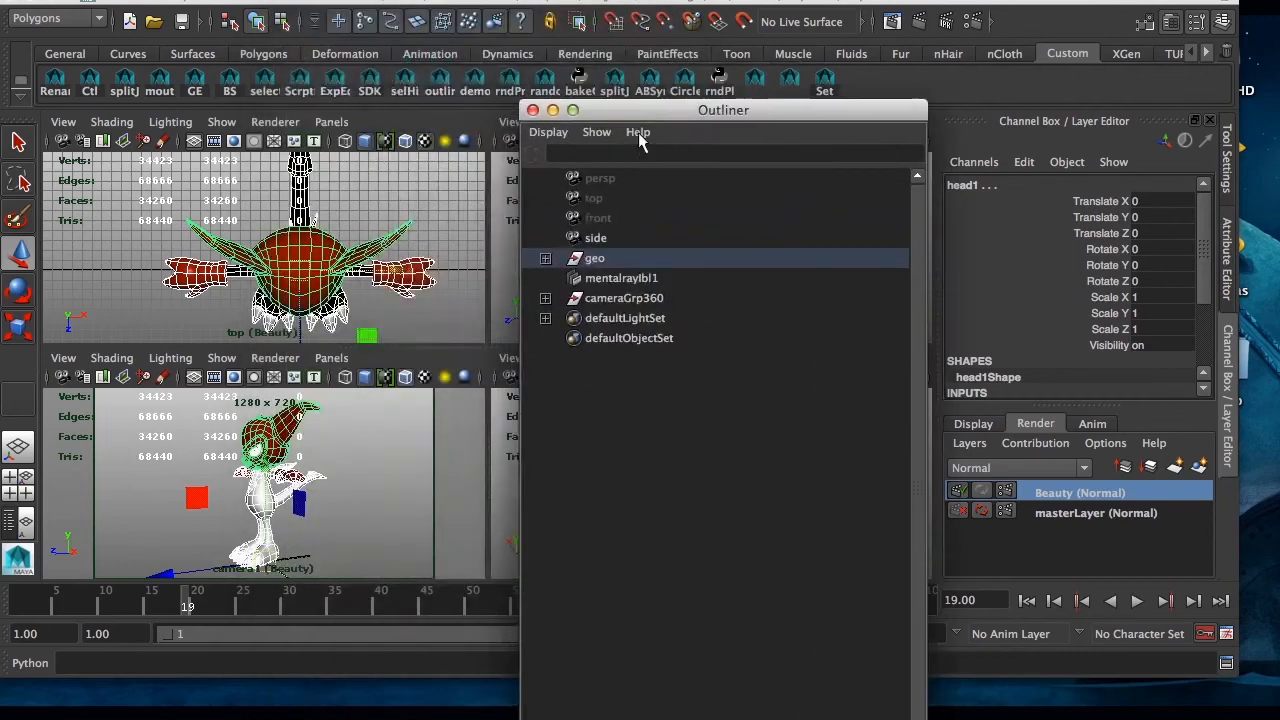
click(921, 24)
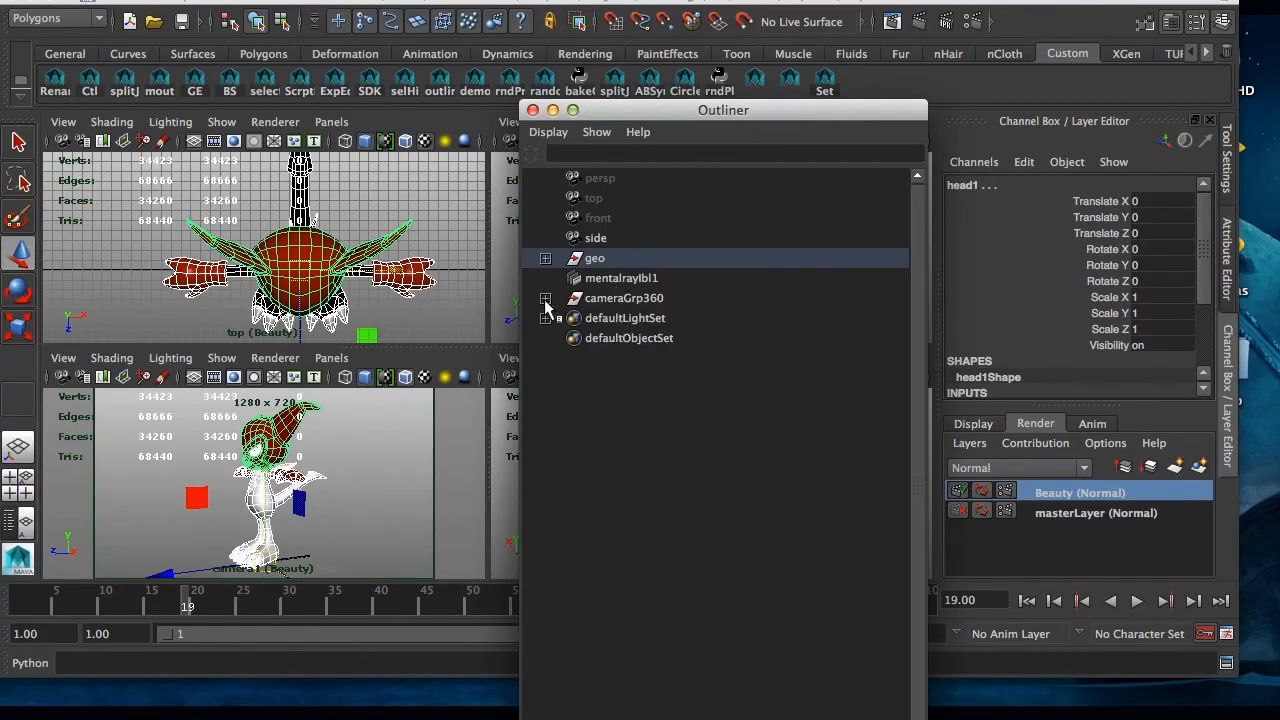
click(545, 299)
click(630, 298)
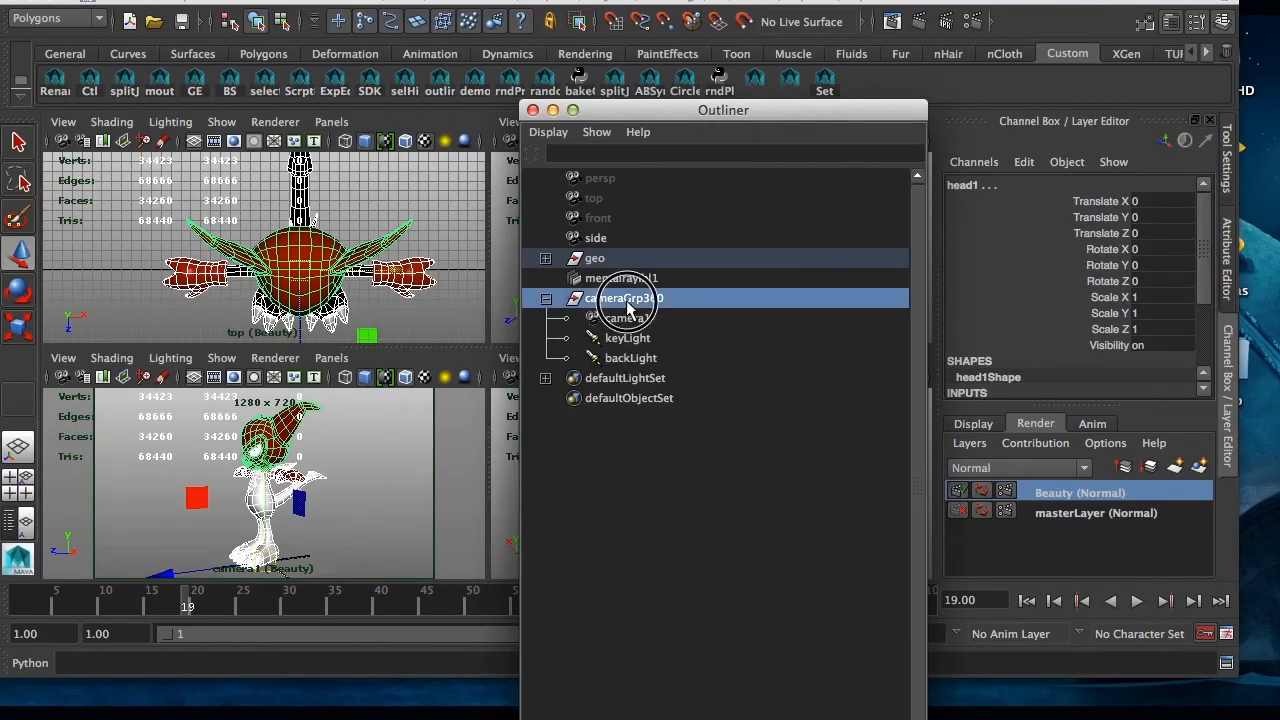
right_click(1066, 496)
click(1100, 524)
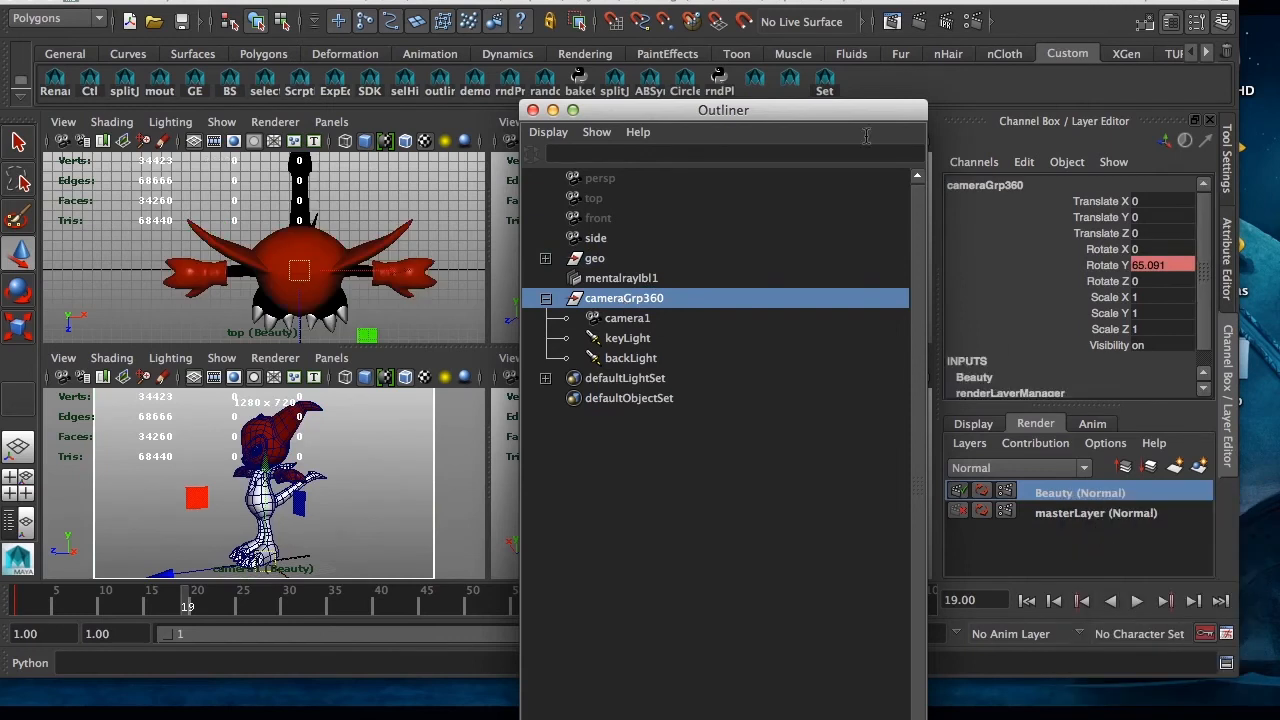
drag(846, 112, 696, 424)
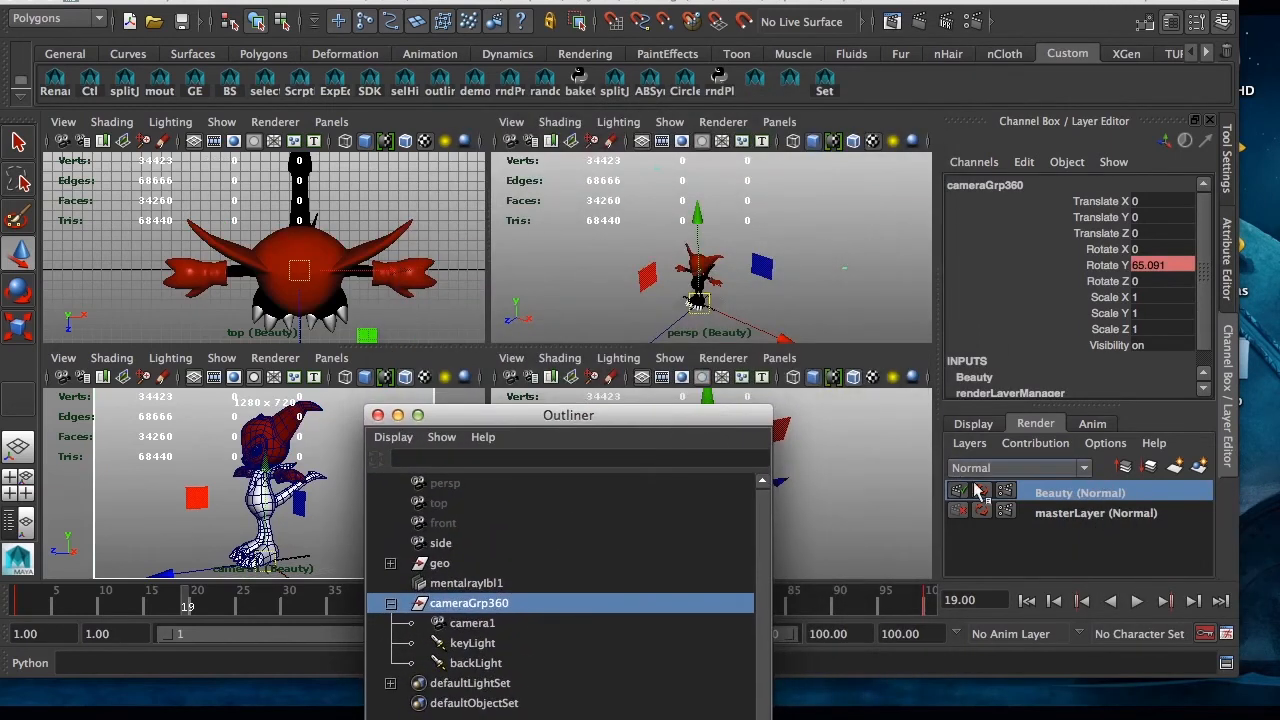
drag(540, 416, 618, 381)
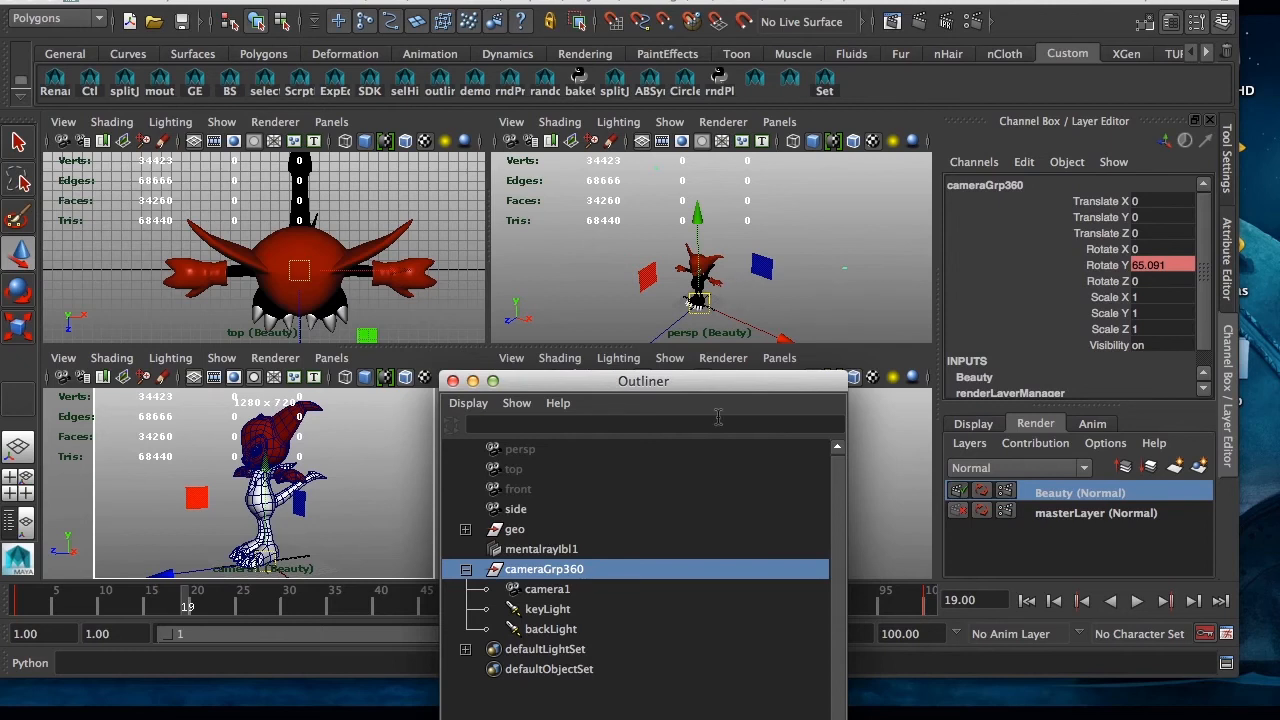
click(800, 287)
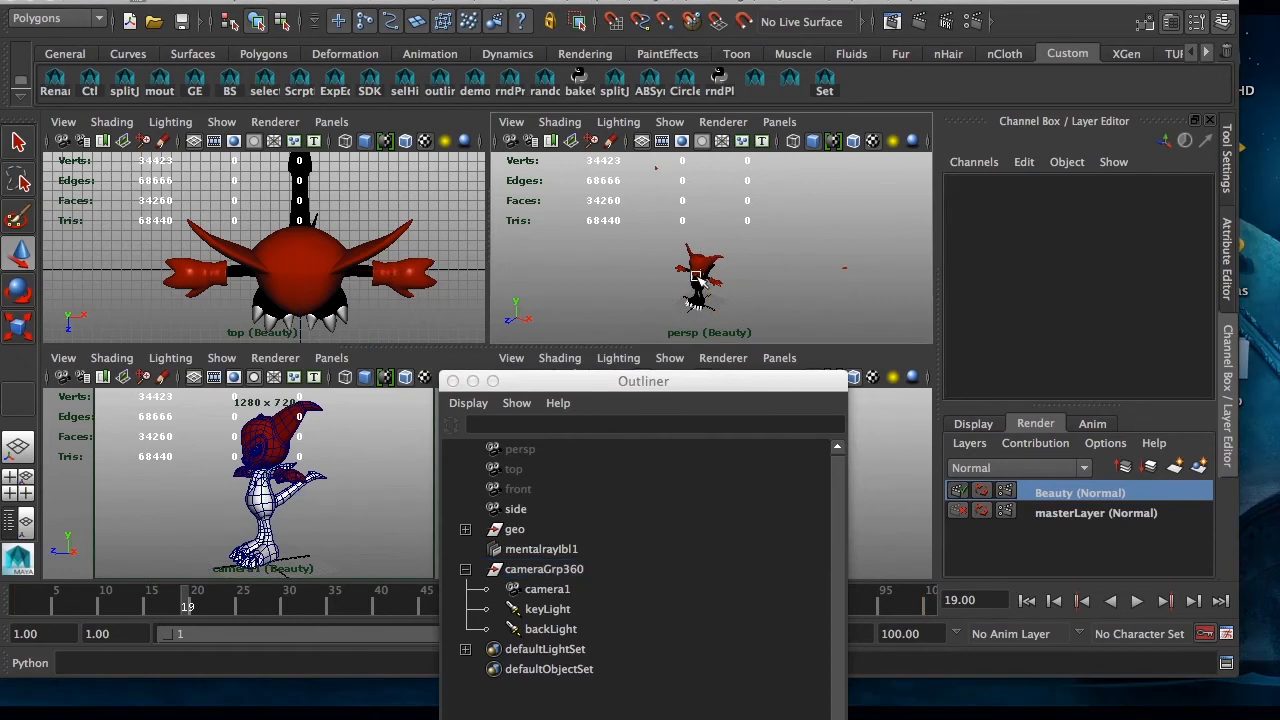
Set the Beauty layer's Renderable Camera to camera1 in the common render settings.
click(972, 21)
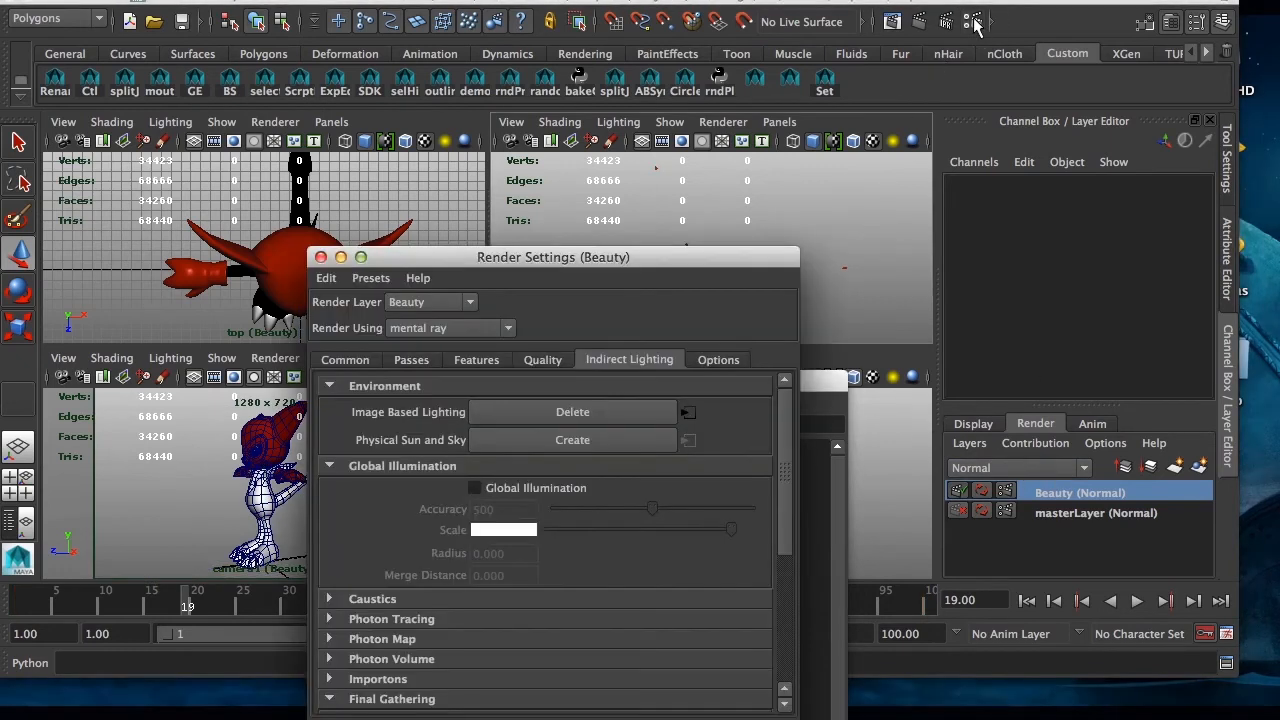
drag(512, 264, 358, 86)
click(363, 295)
drag(667, 320, 665, 346)
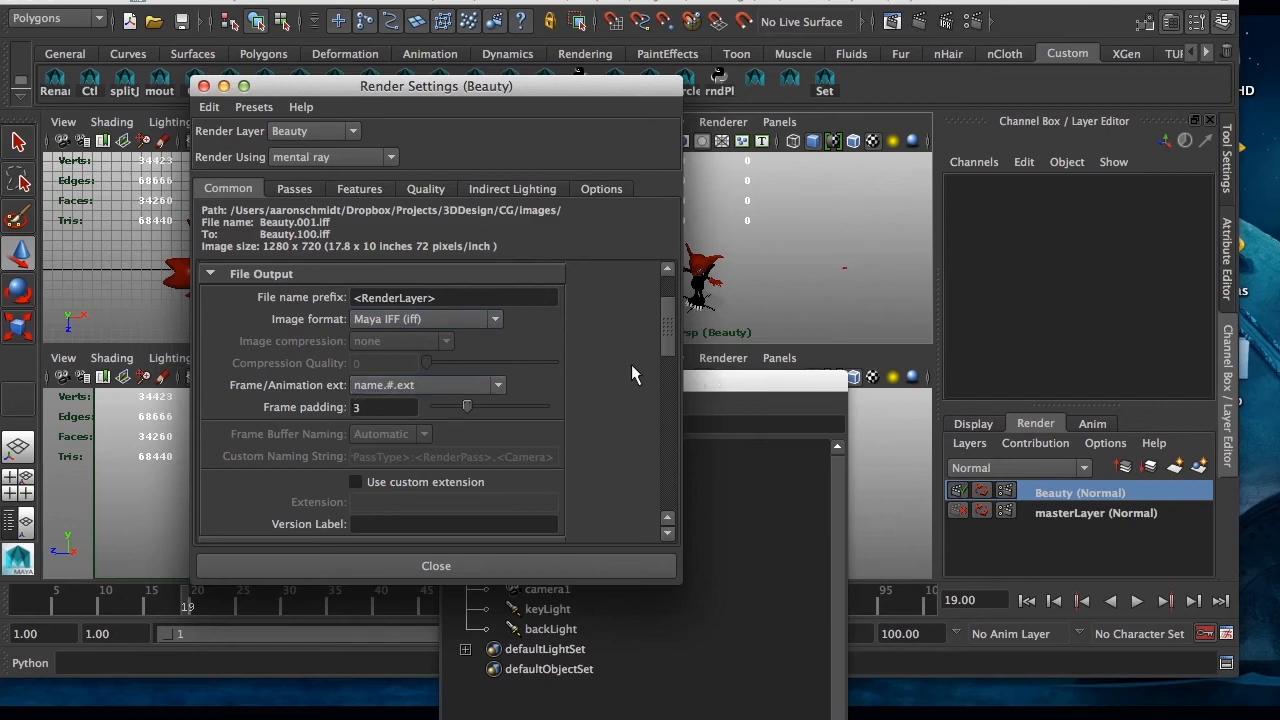
drag(670, 342, 654, 395)
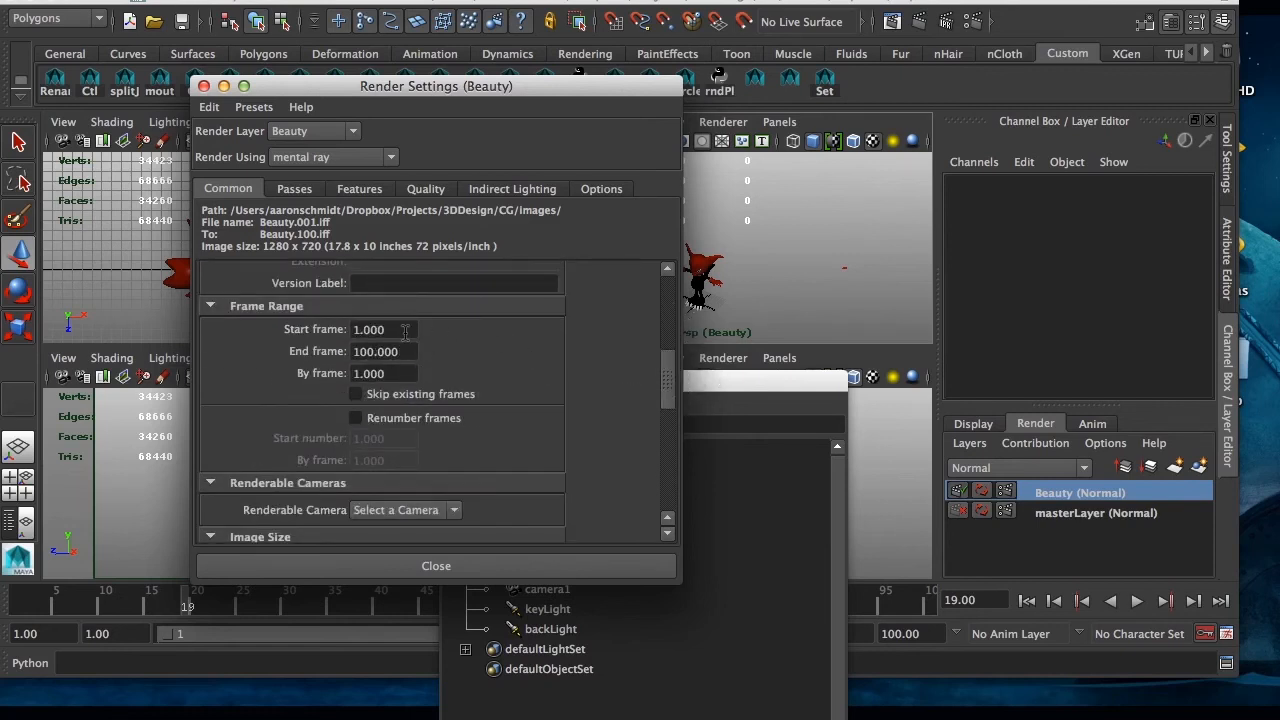
click(400, 500)
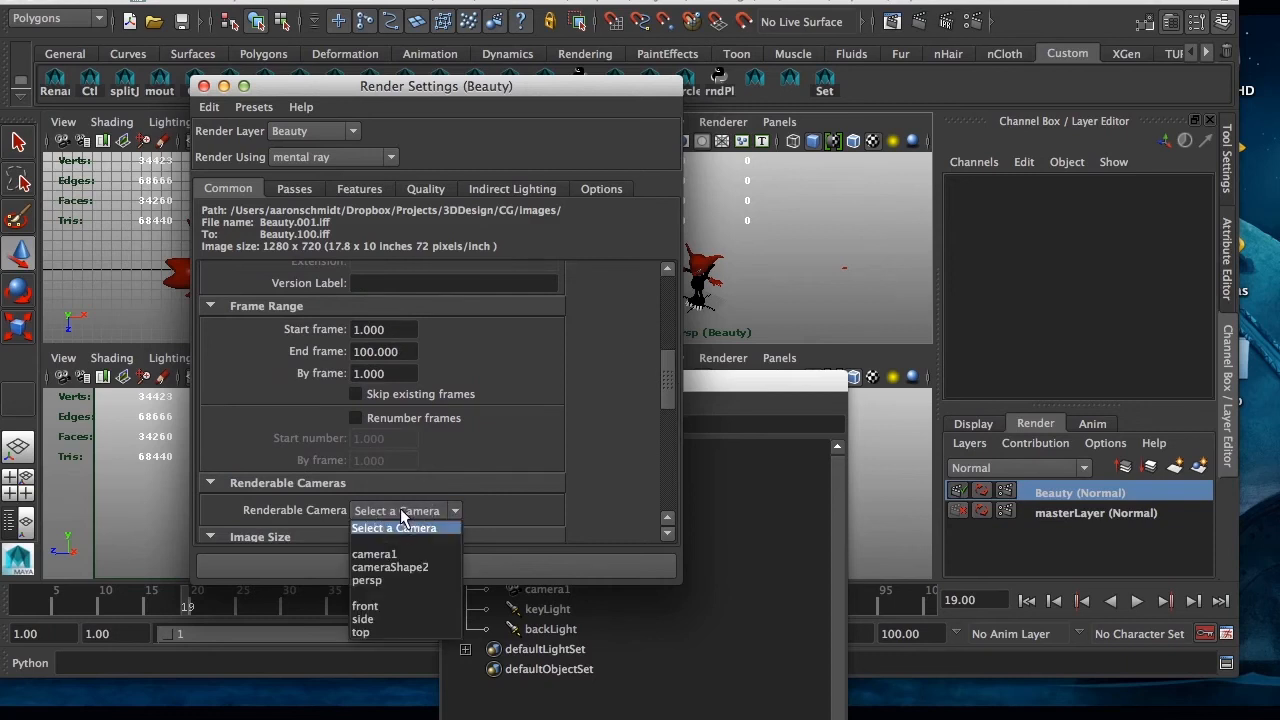
click(385, 552)
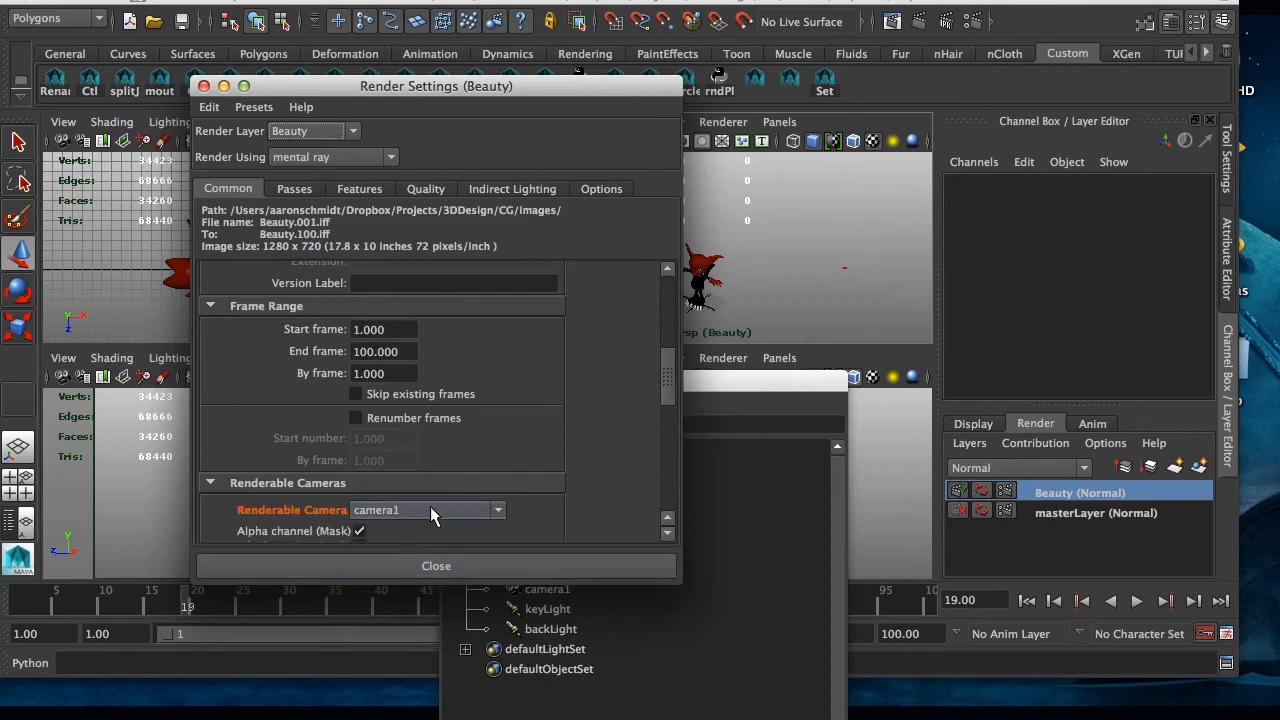
Switch to masterLayer and set its Renderable Camera to camera1.
click(1062, 512)
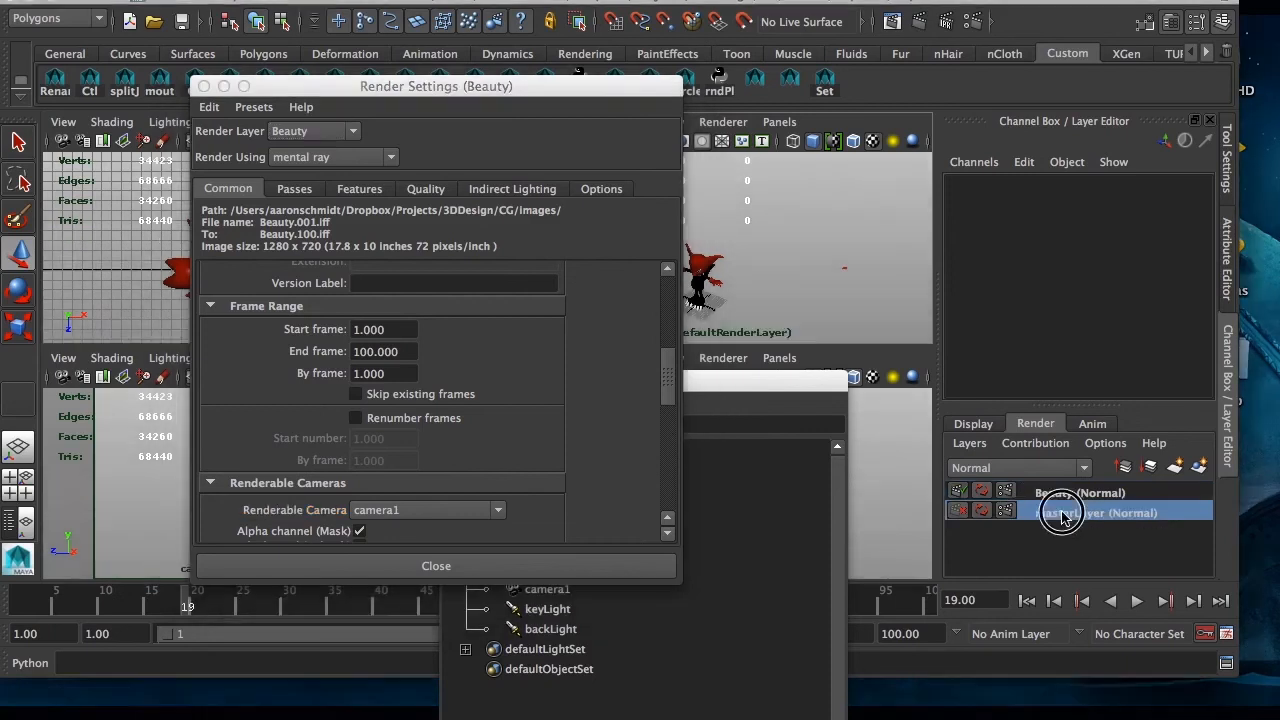
click(447, 512)
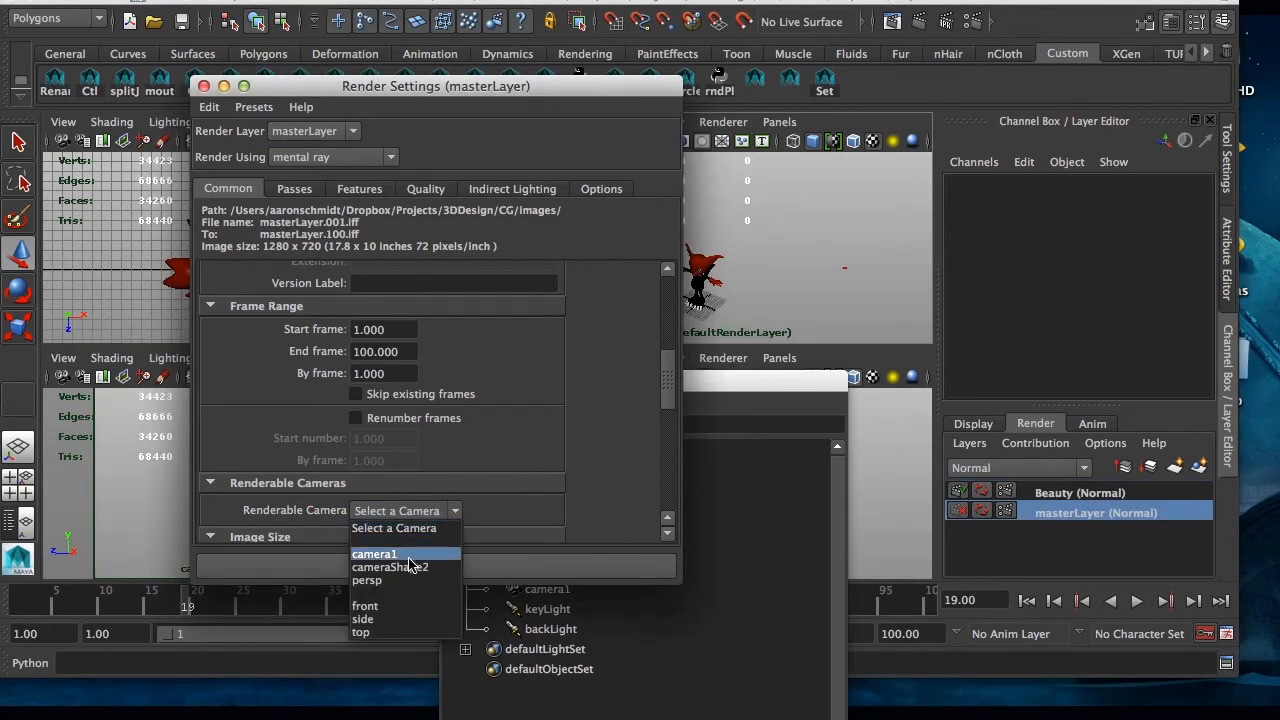
click(395, 554)
Remove the layer override from the Beauty layer's Renderable Camera setting.
click(1085, 494)
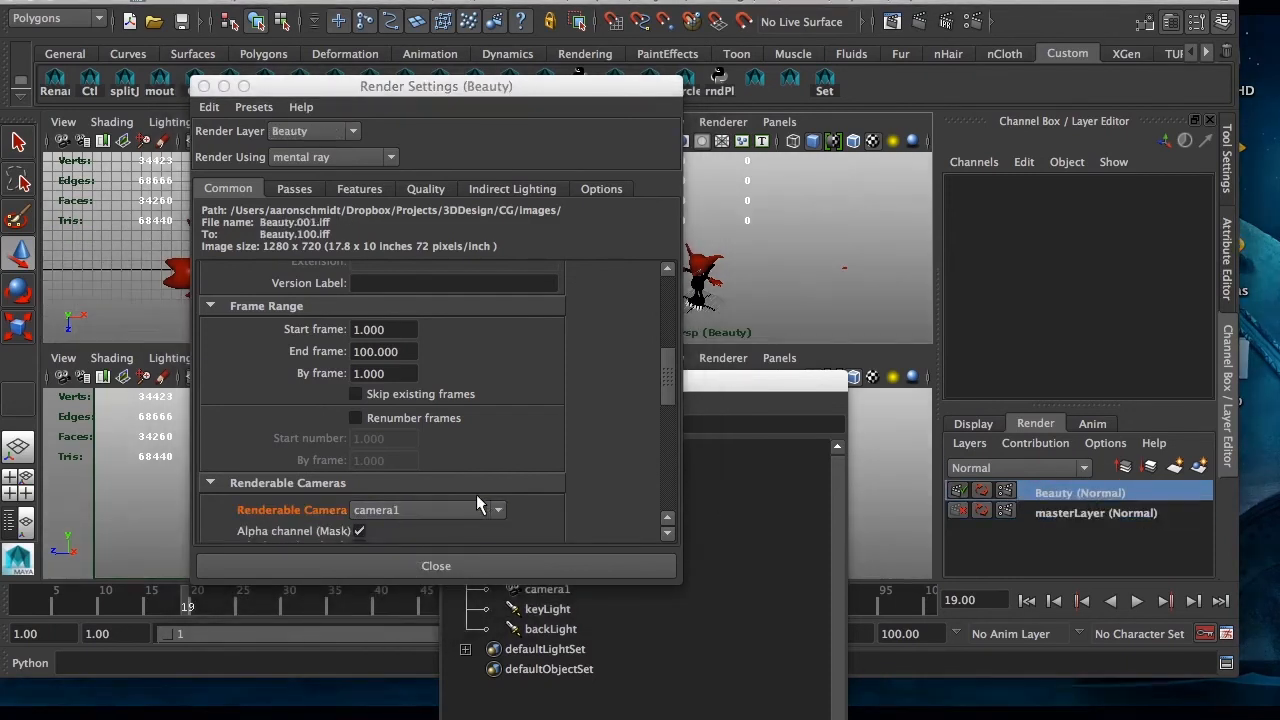
right_click(302, 513)
click(333, 542)
Clear the <RenderLayer> keyword from the file name prefix in masterLayer's render settings.
click(1052, 514)
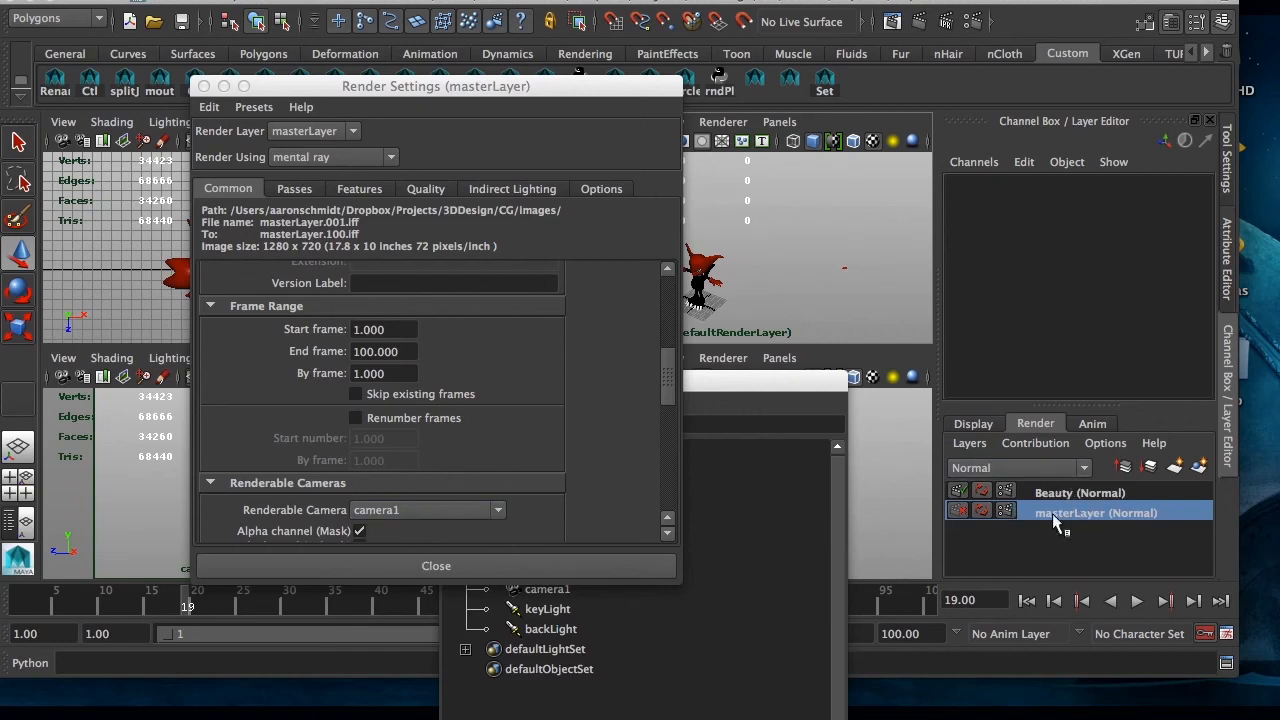
drag(613, 100, 656, 96)
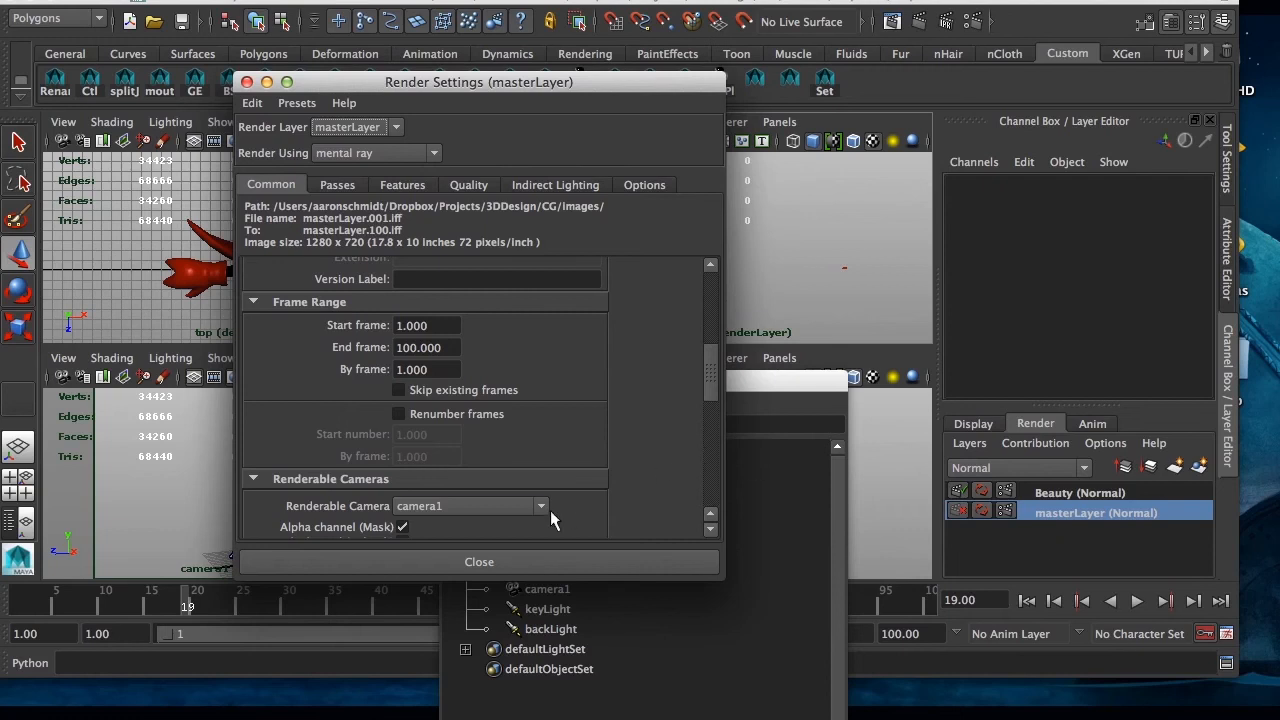
drag(709, 380, 690, 305)
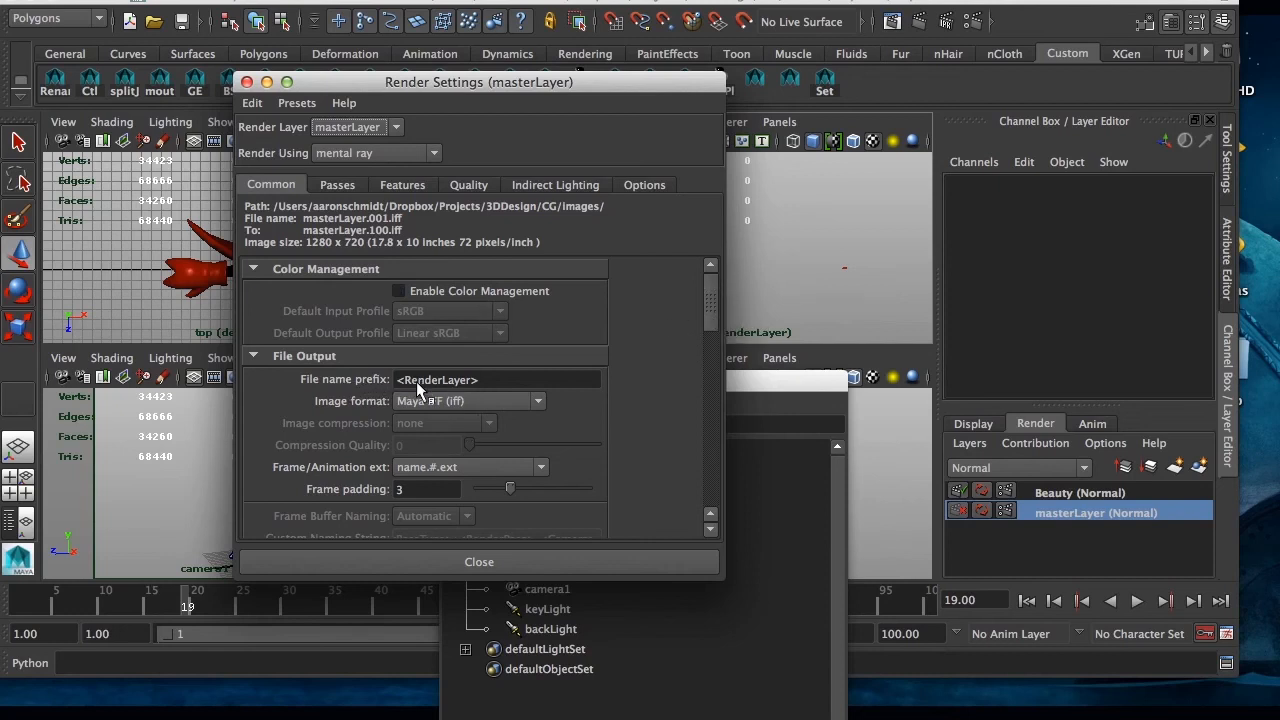
triple_click(511, 379)
key(BackSpace)
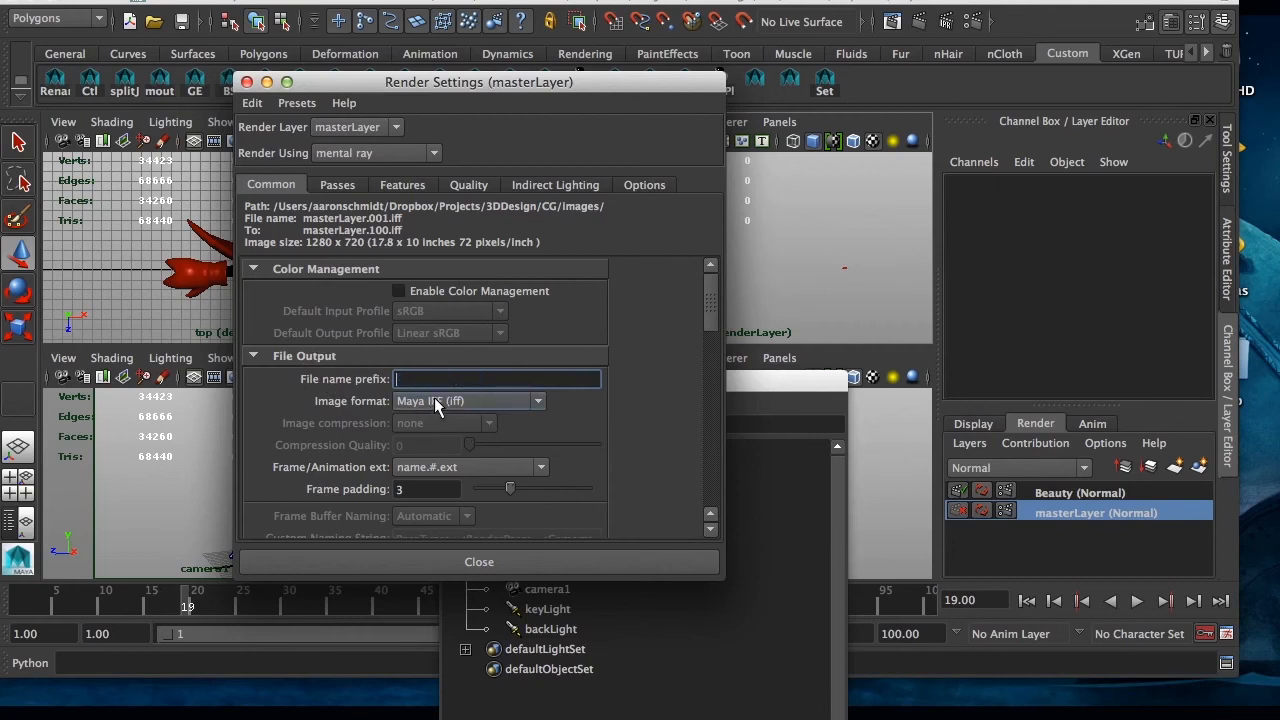
Switch to the Beauty render layer and set its file name prefix to Impmon<RenderLayer>.
click(1080, 493)
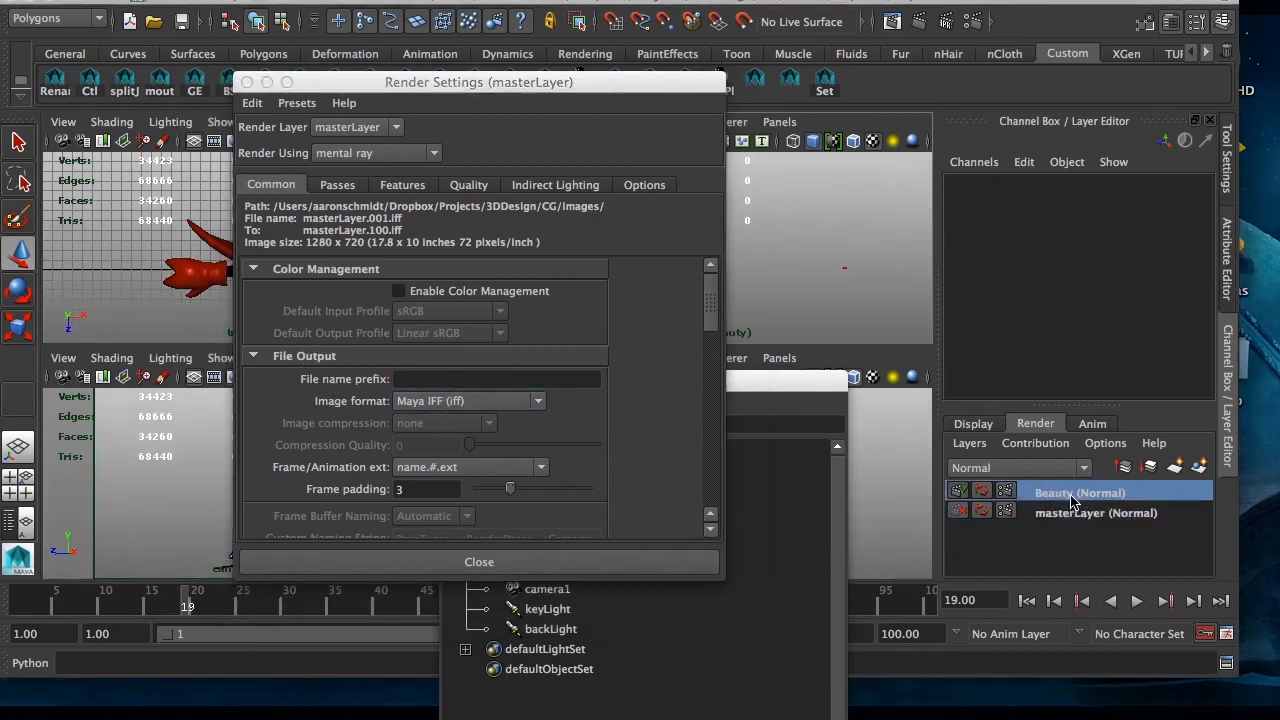
right_click(550, 380)
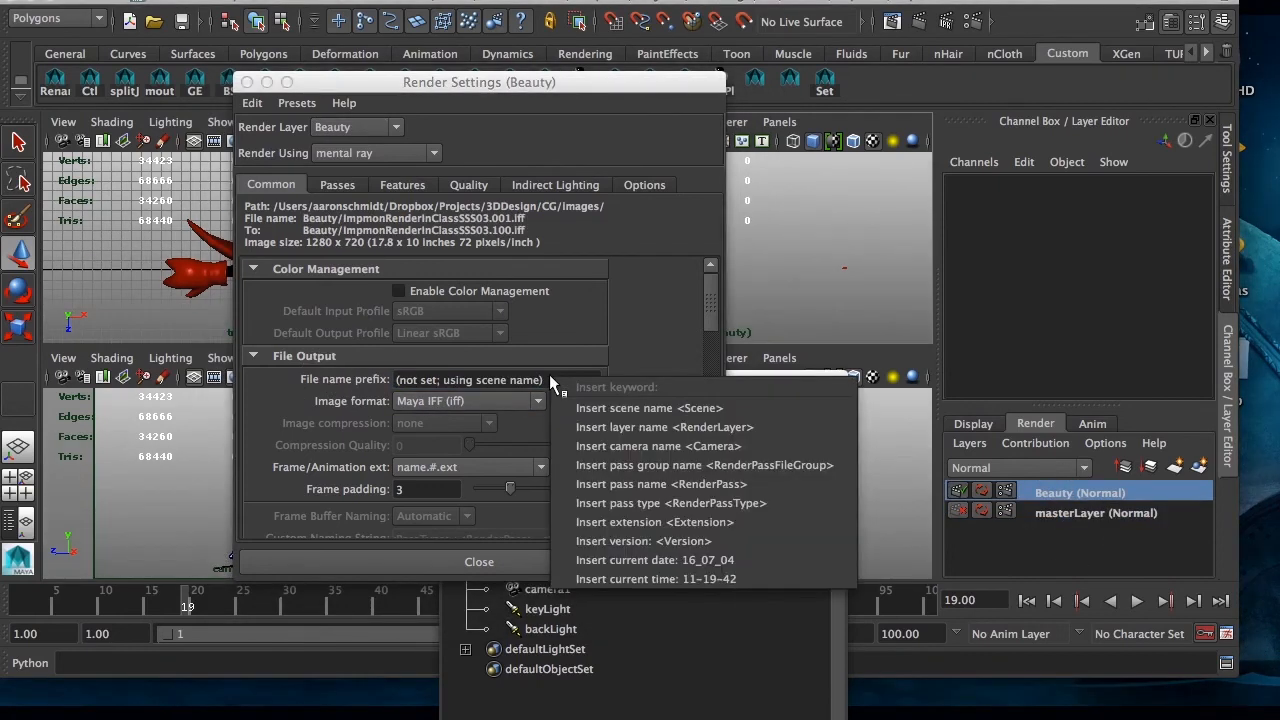
click(589, 414)
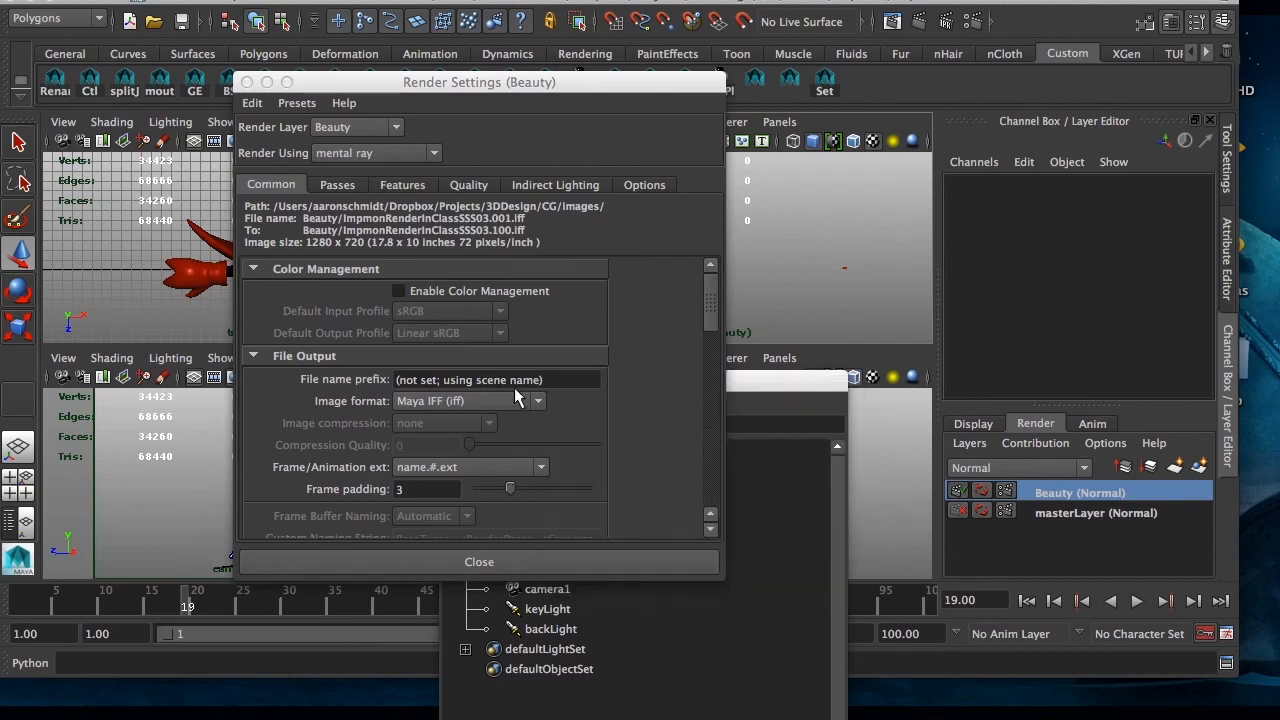
text(Impmon)
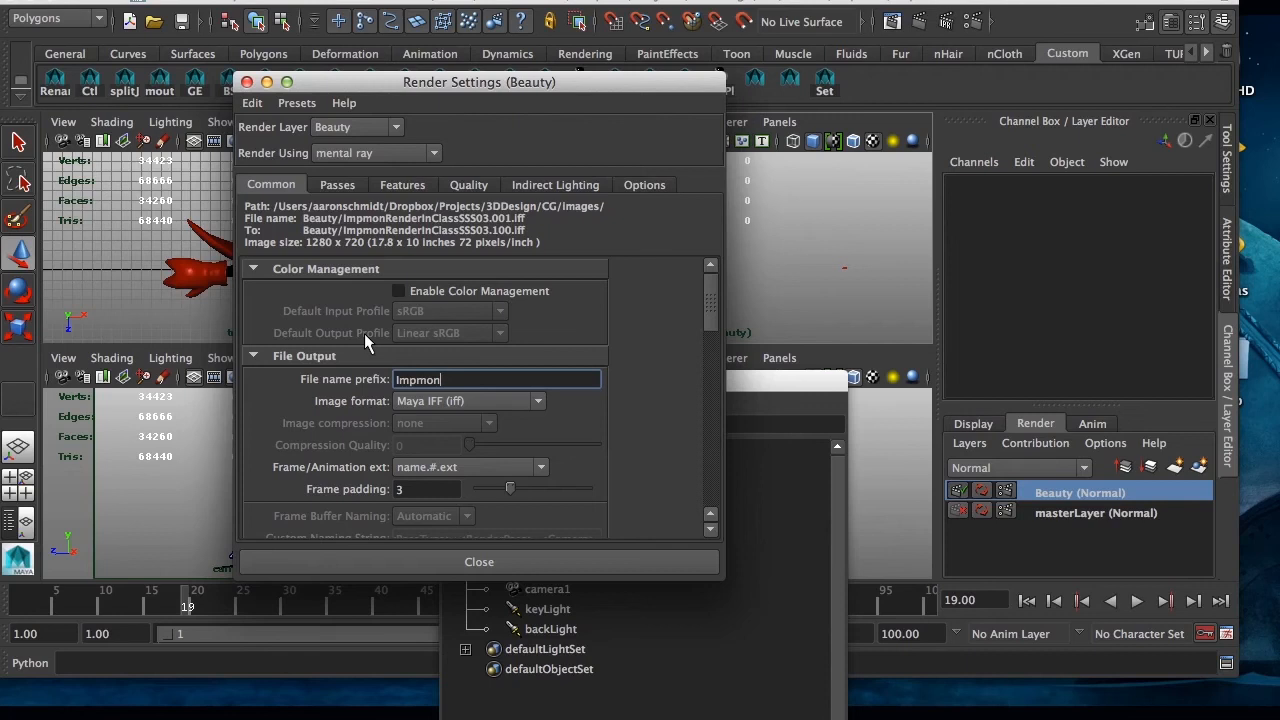
right_click(461, 382)
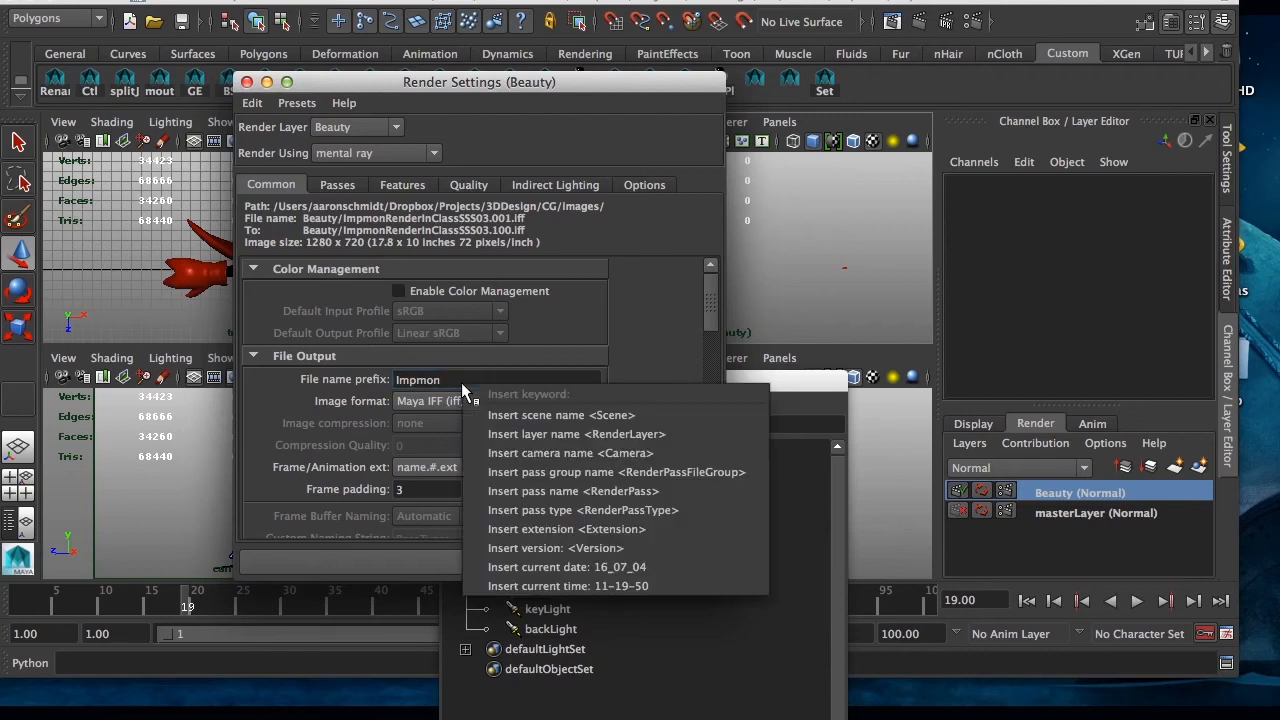
click(500, 436)
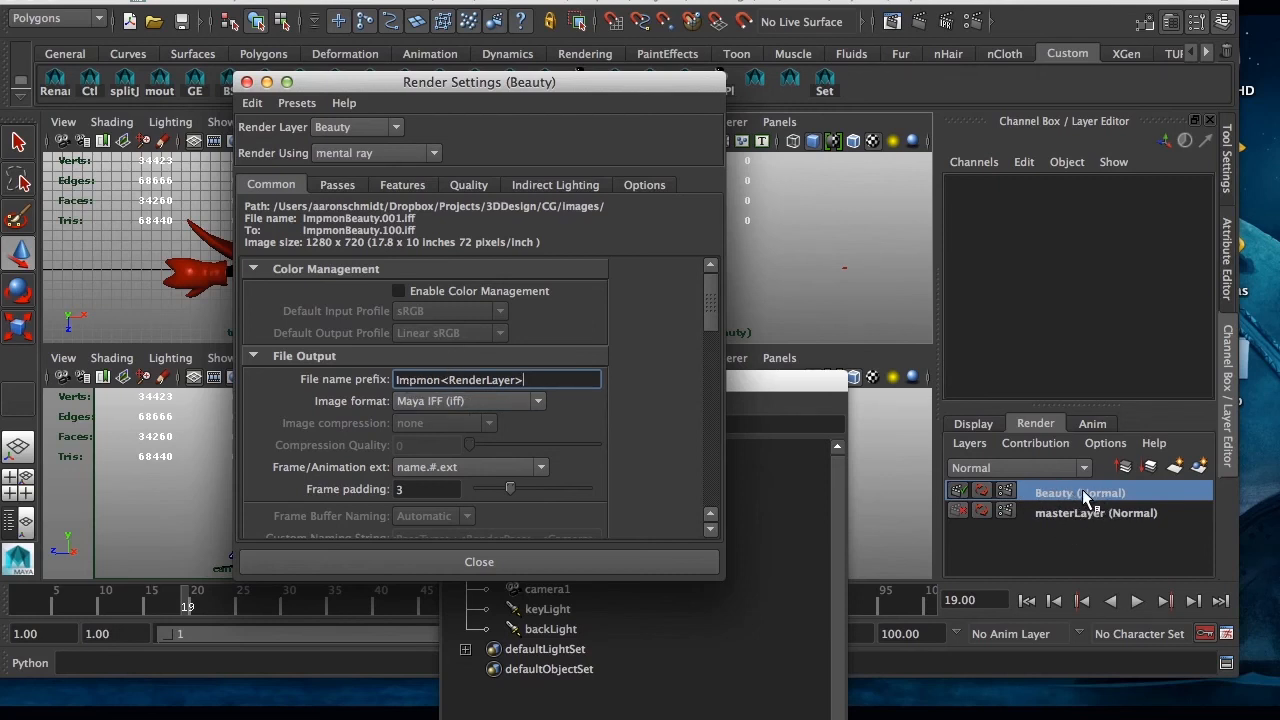
Extend the Beauty layer's file name prefix to Impmon<RenderLayer>/Impmon<RenderLayer> so frames go into a layer-named folder.
text(/)
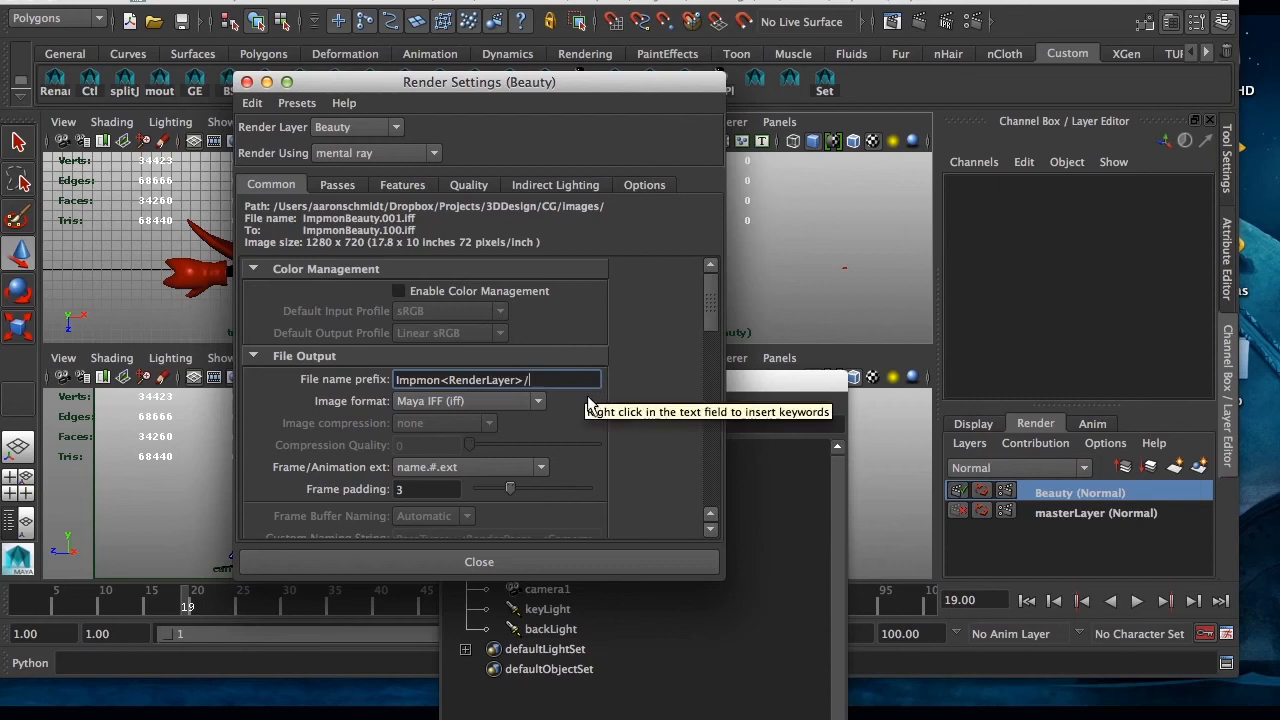
right_click(552, 378)
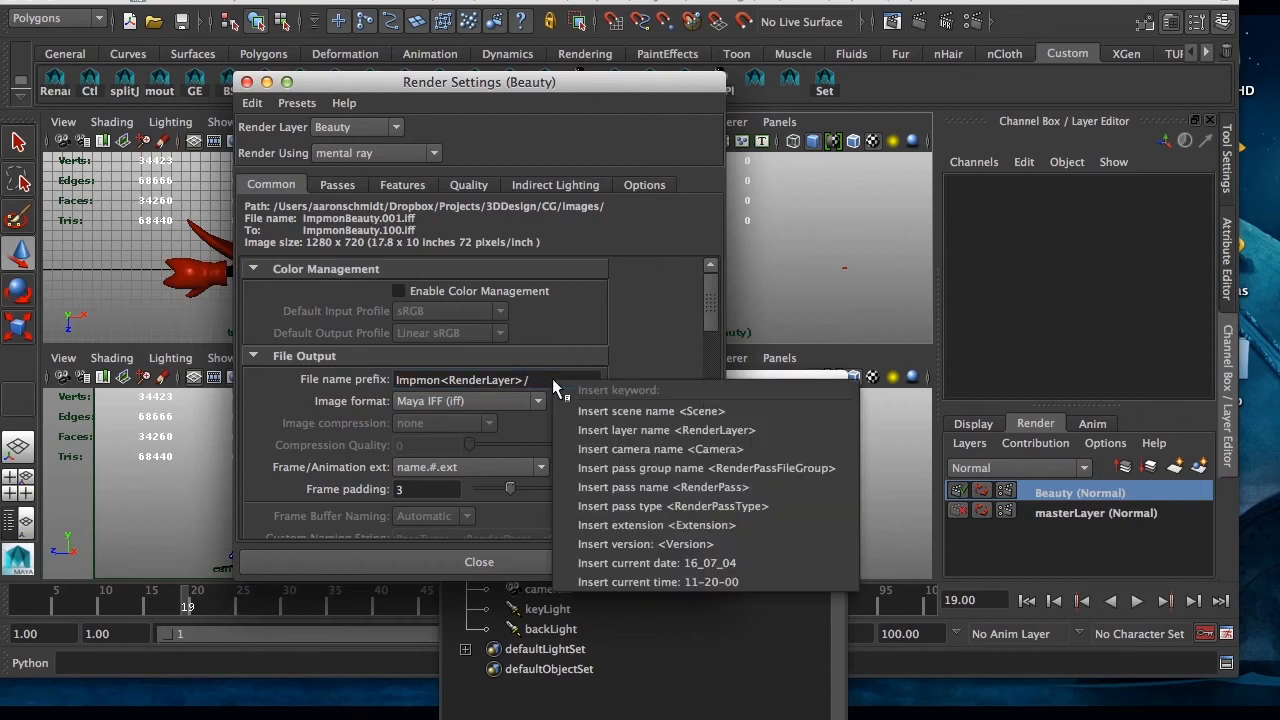
click(628, 429)
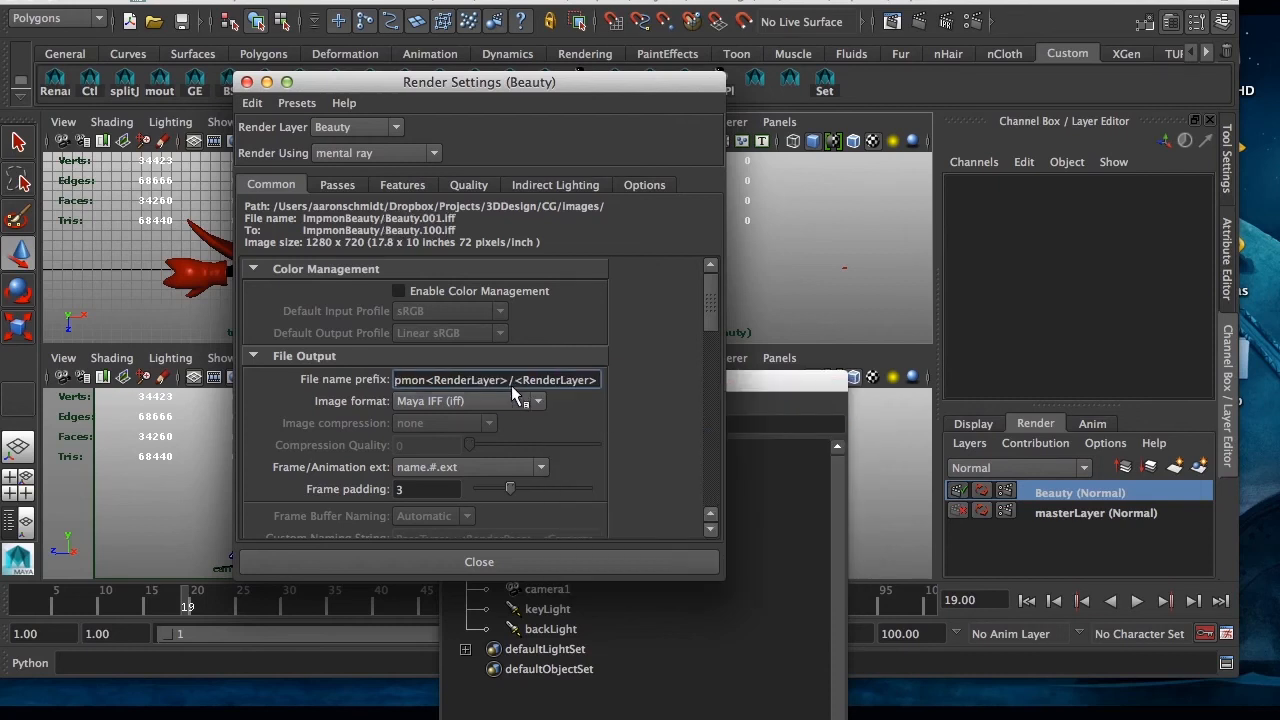
text(Im[pmon)
key(Left)
key(Left)
key(BackSpace)
key(Return)
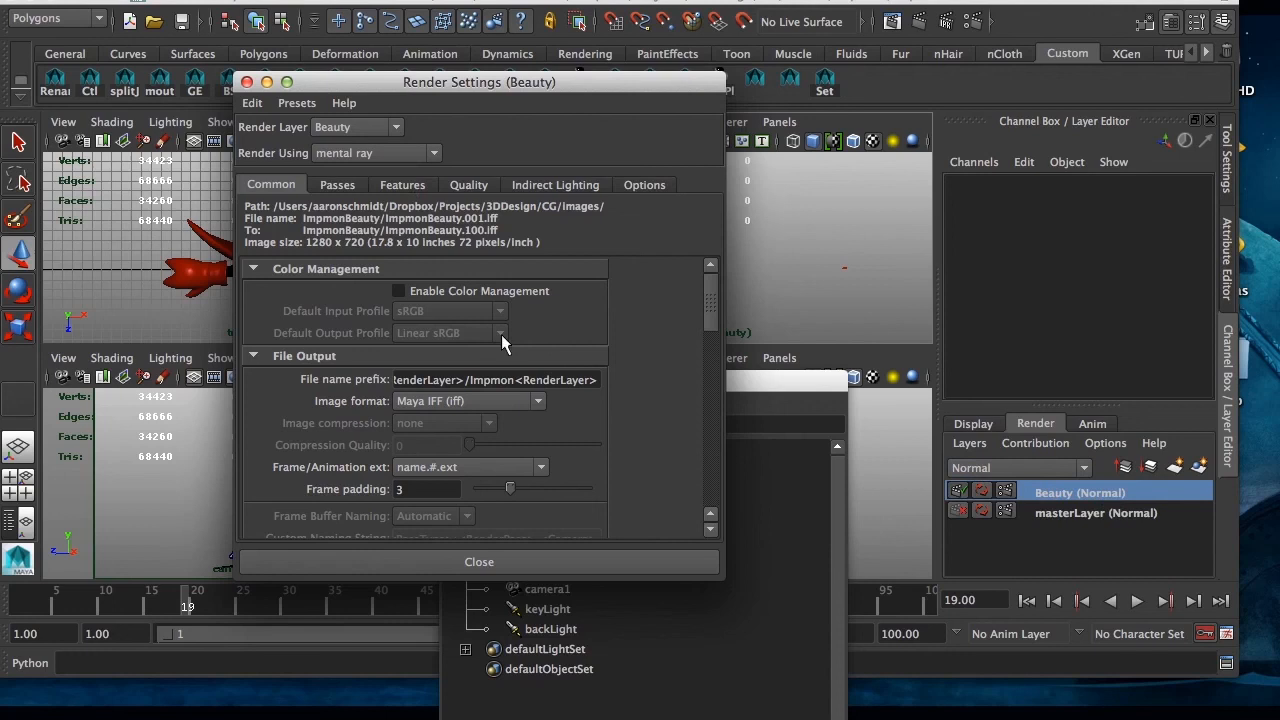
drag(485, 378, 438, 388)
click(430, 378)
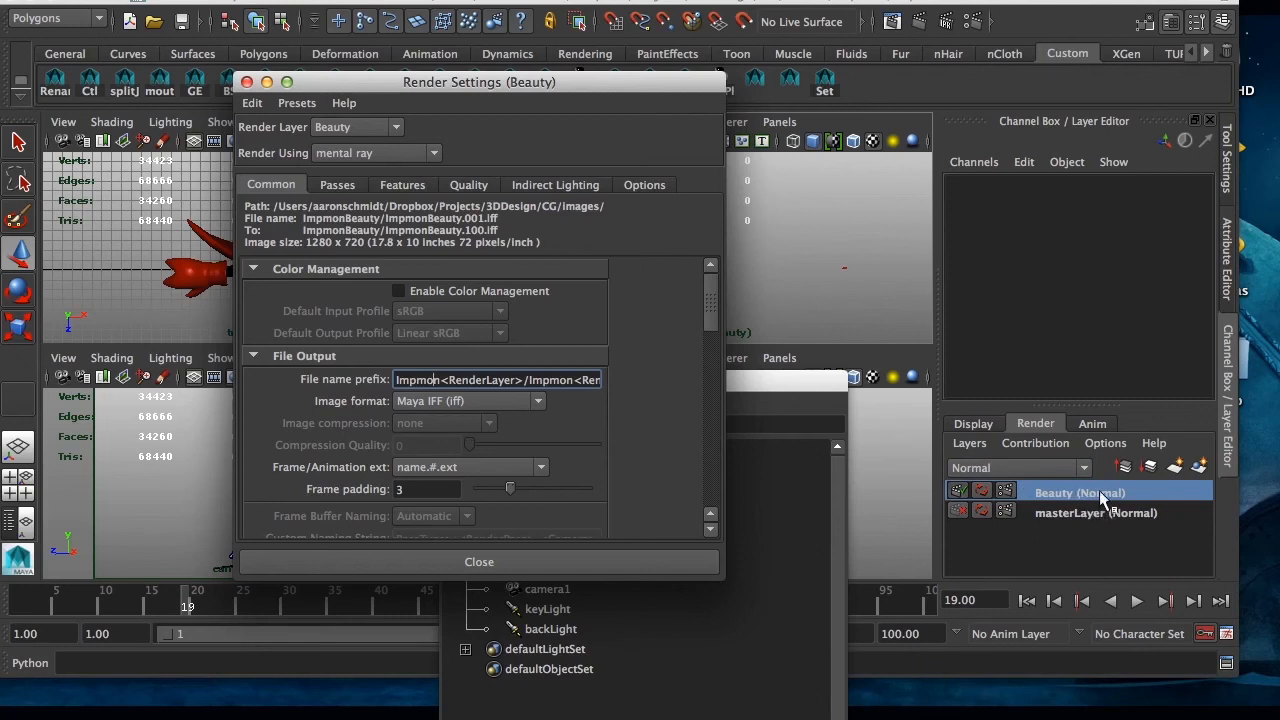
Save the scene and start a batch render of the Beauty layer, accepting the student version notice.
click(181, 22)
click(607, 418)
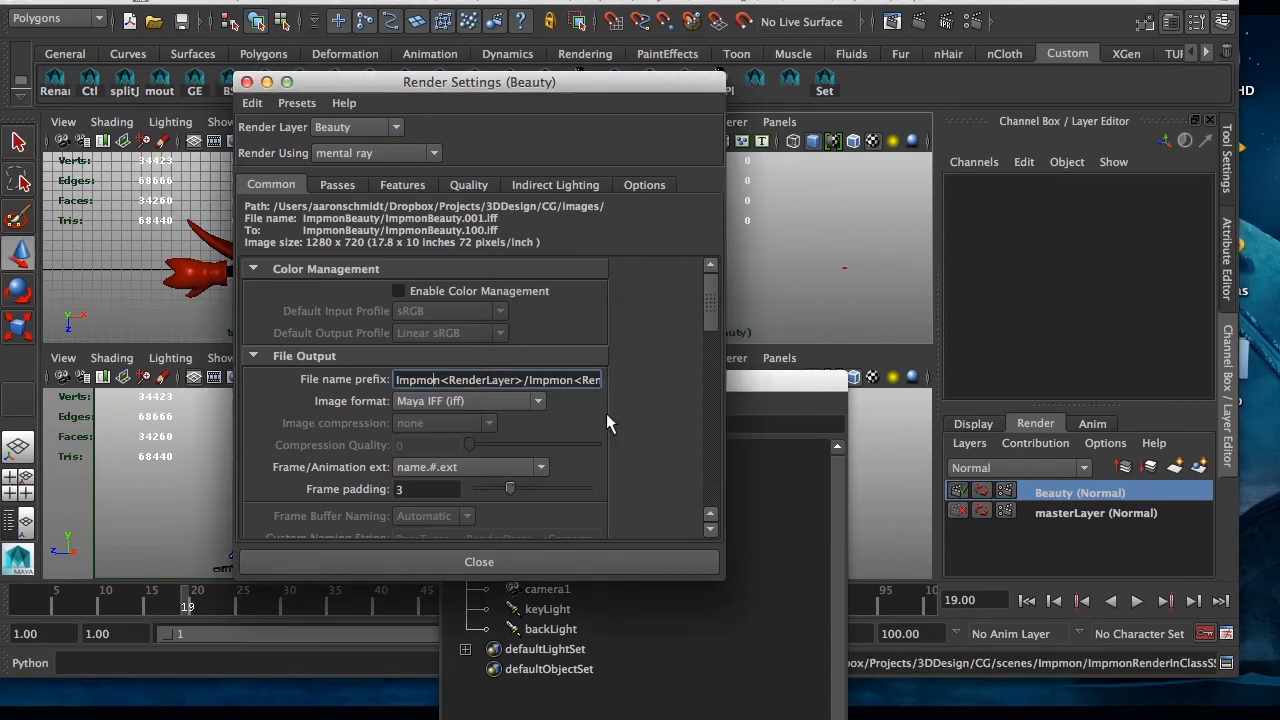
drag(566, 88, 615, 93)
click(68, 22)
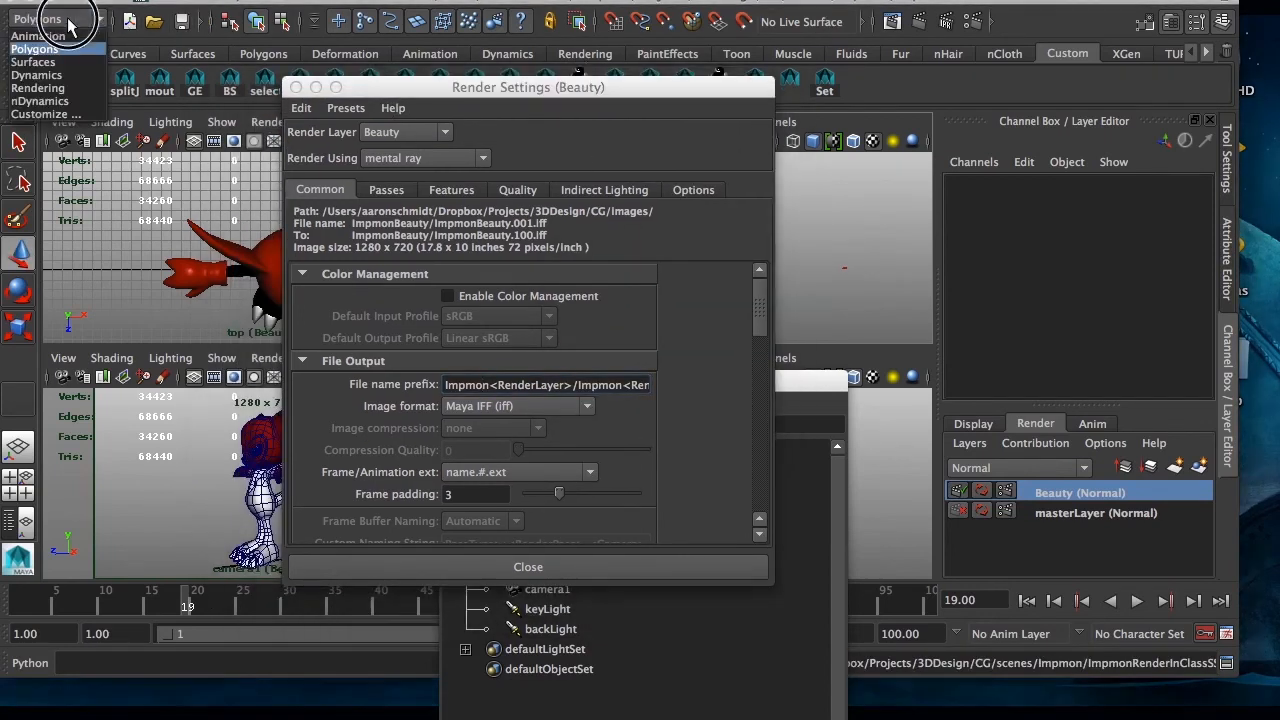
click(38, 88)
click(760, 1)
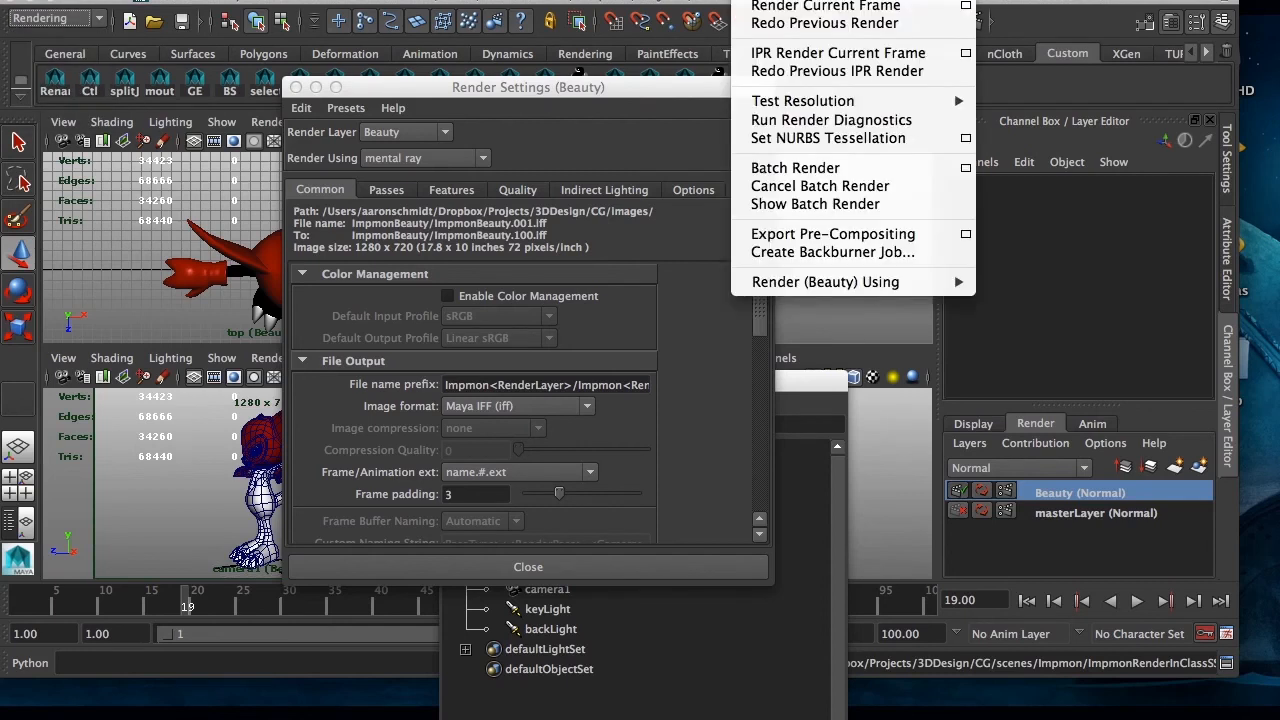
click(840, 175)
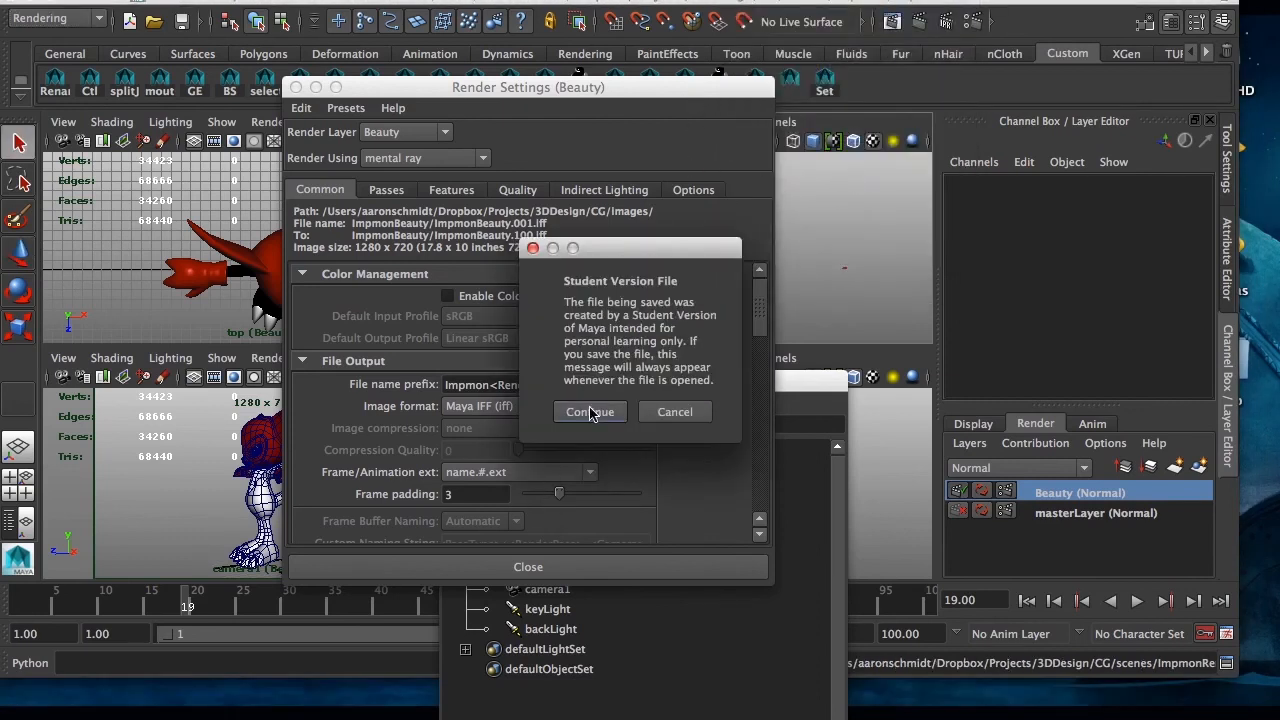
click(590, 413)
Move the Render Settings and Outliner windows aside, switch to Finder and open the ImpmonBeauty folder under Projects/3DDesign/CG/images.
drag(620, 87, 384, 41)
drag(718, 385, 346, 144)
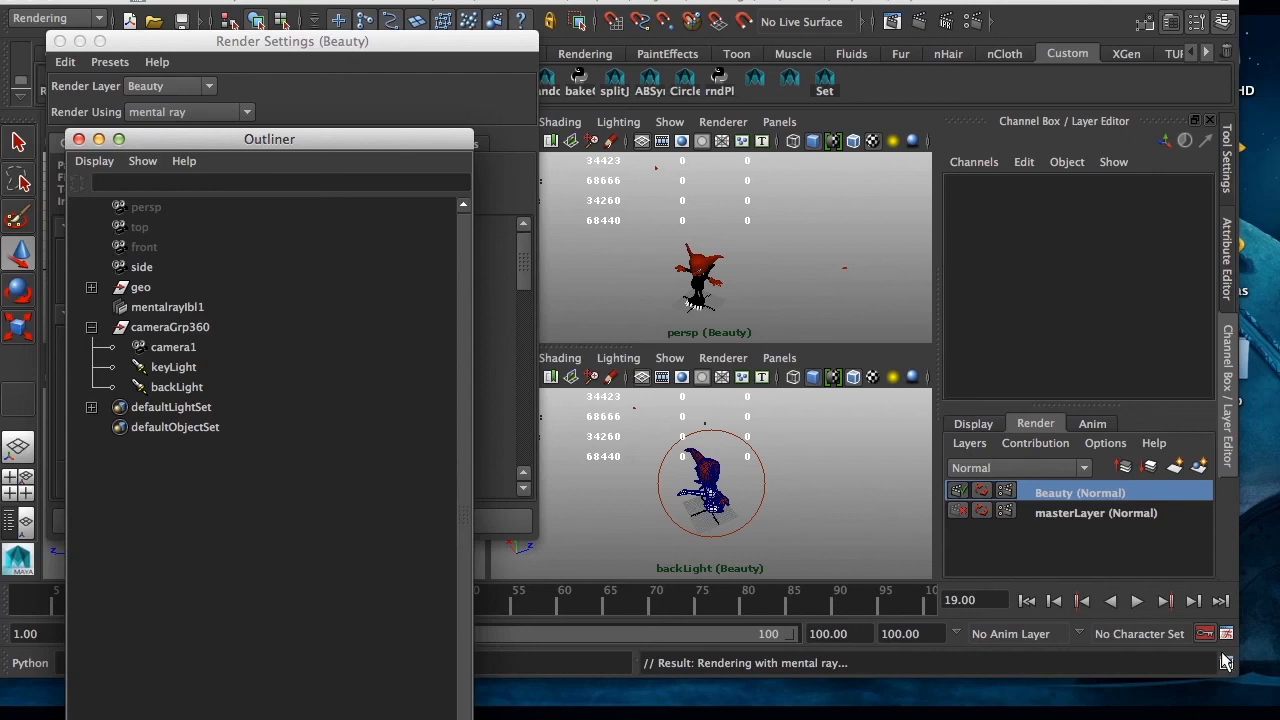
drag(1134, 2, 1092, 262)
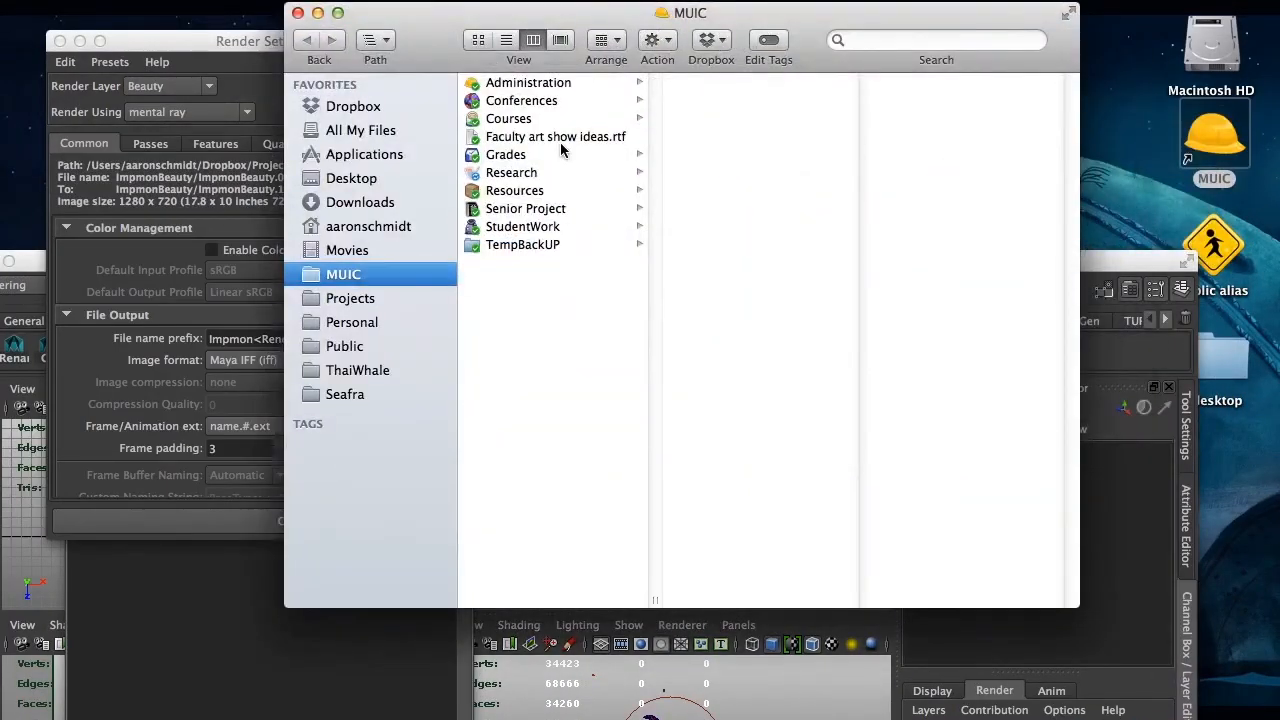
click(349, 300)
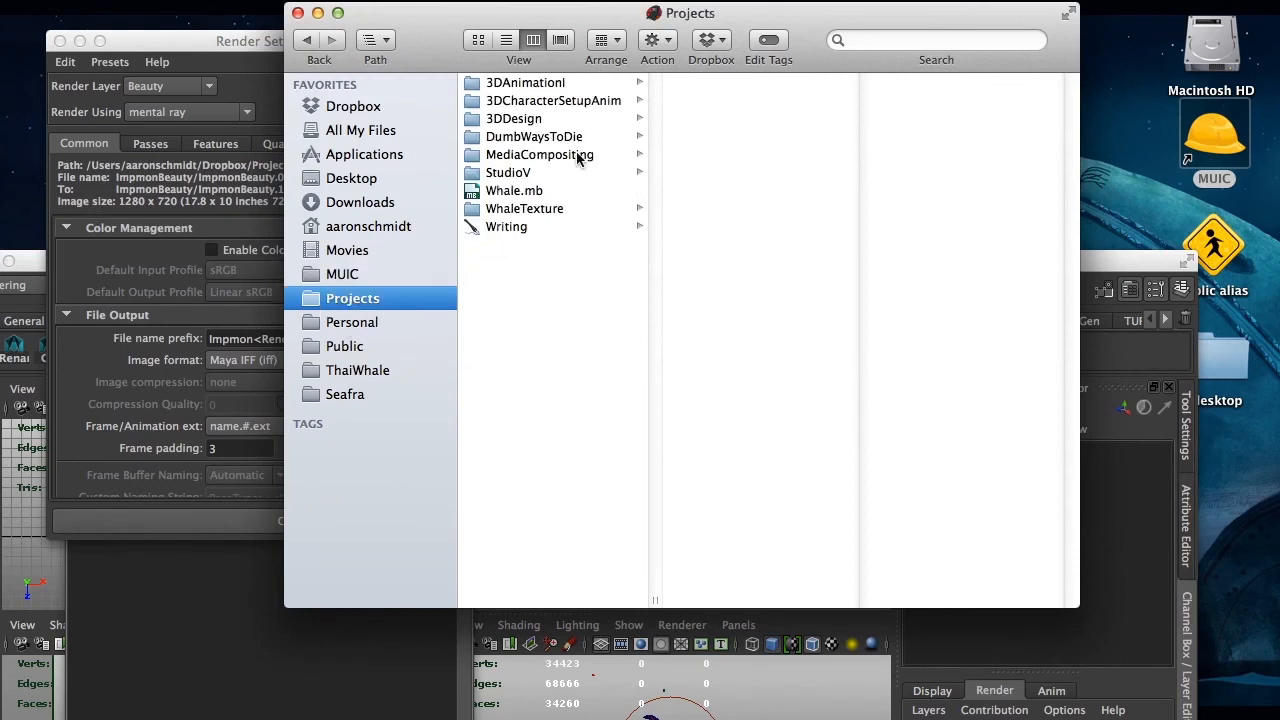
click(522, 120)
click(703, 88)
click(908, 171)
drag(944, 27, 736, 7)
drag(868, 75, 849, 449)
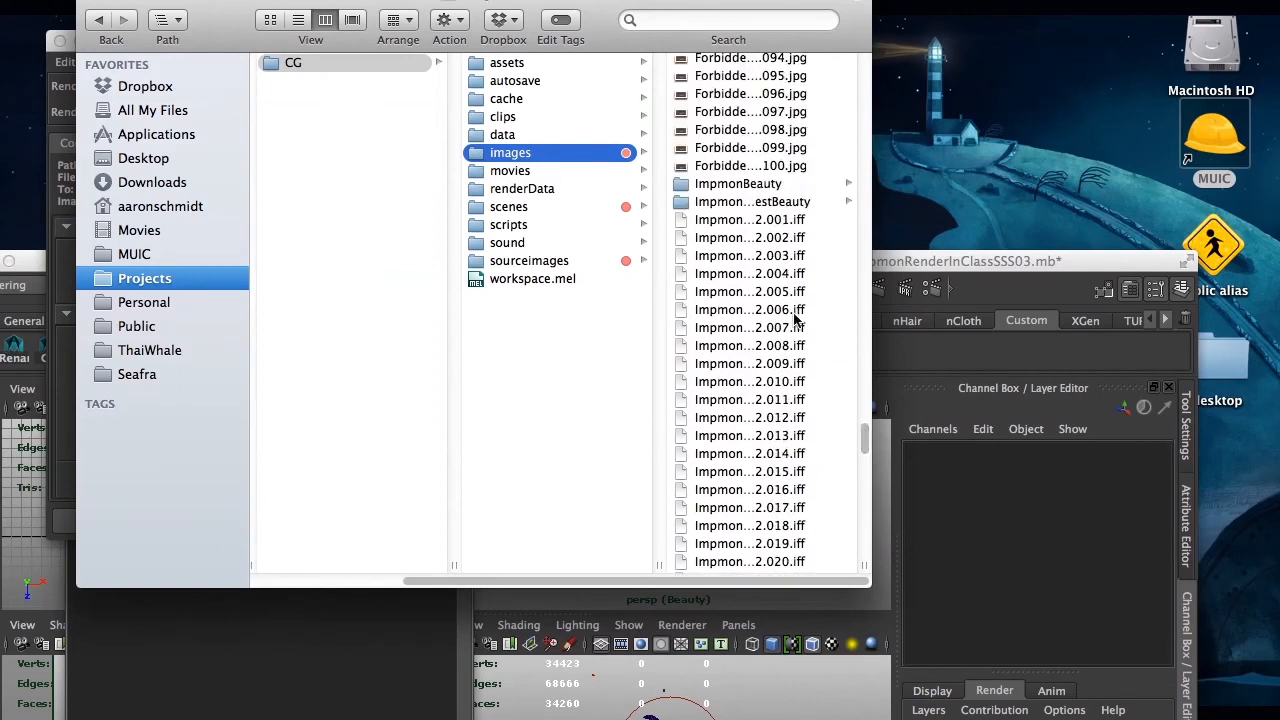
click(738, 184)
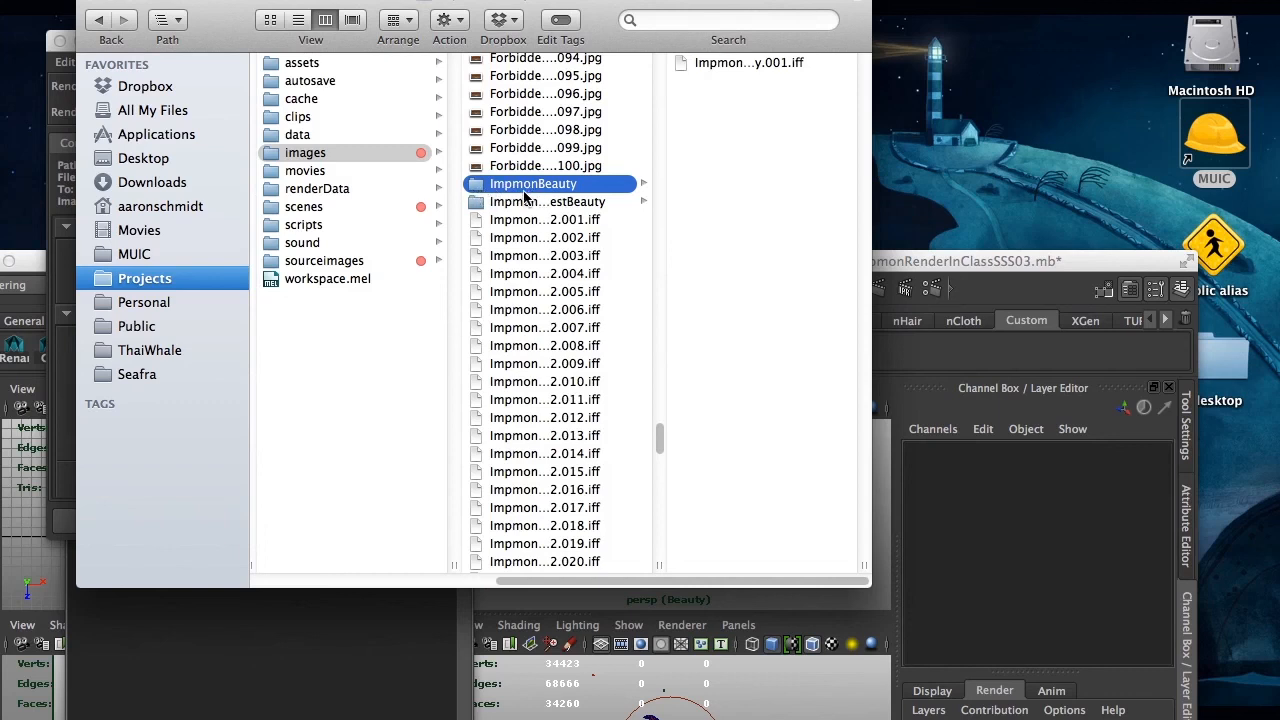
Check the batch render's progress in Maya and the frames written to the ImpmonBeauty folder in Finder.
drag(975, 278, 990, 38)
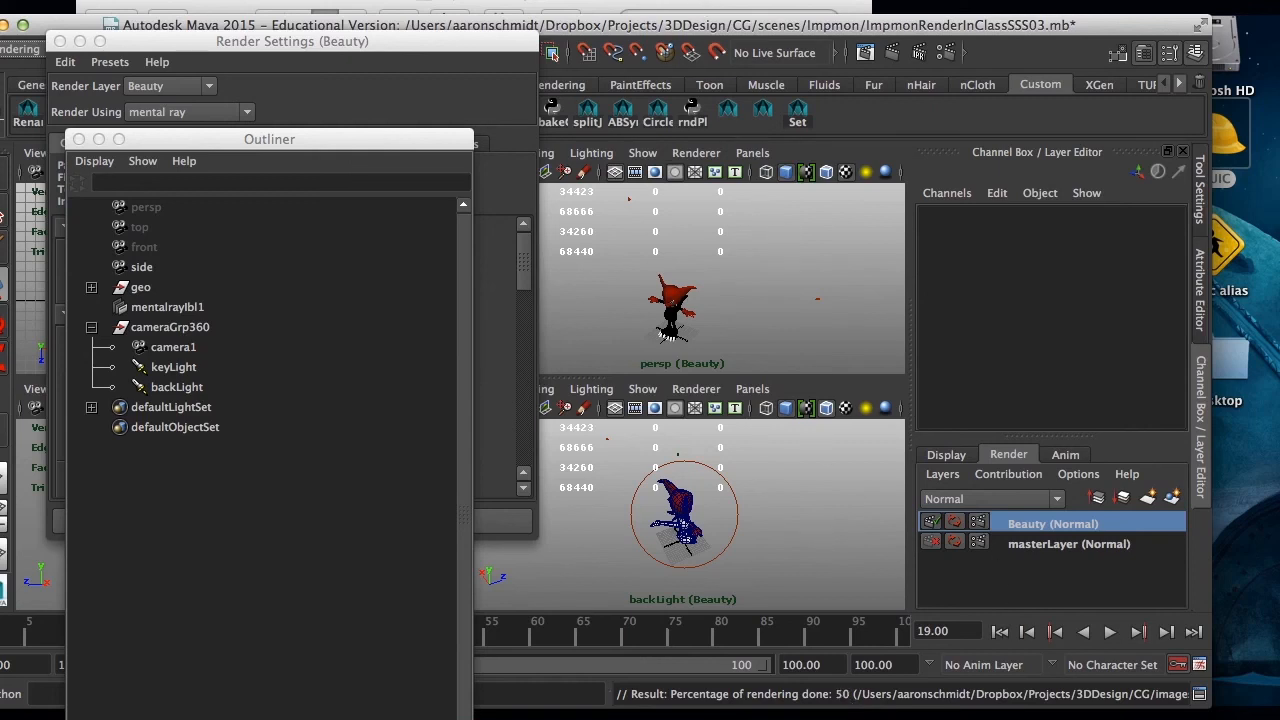
click(722, 3)
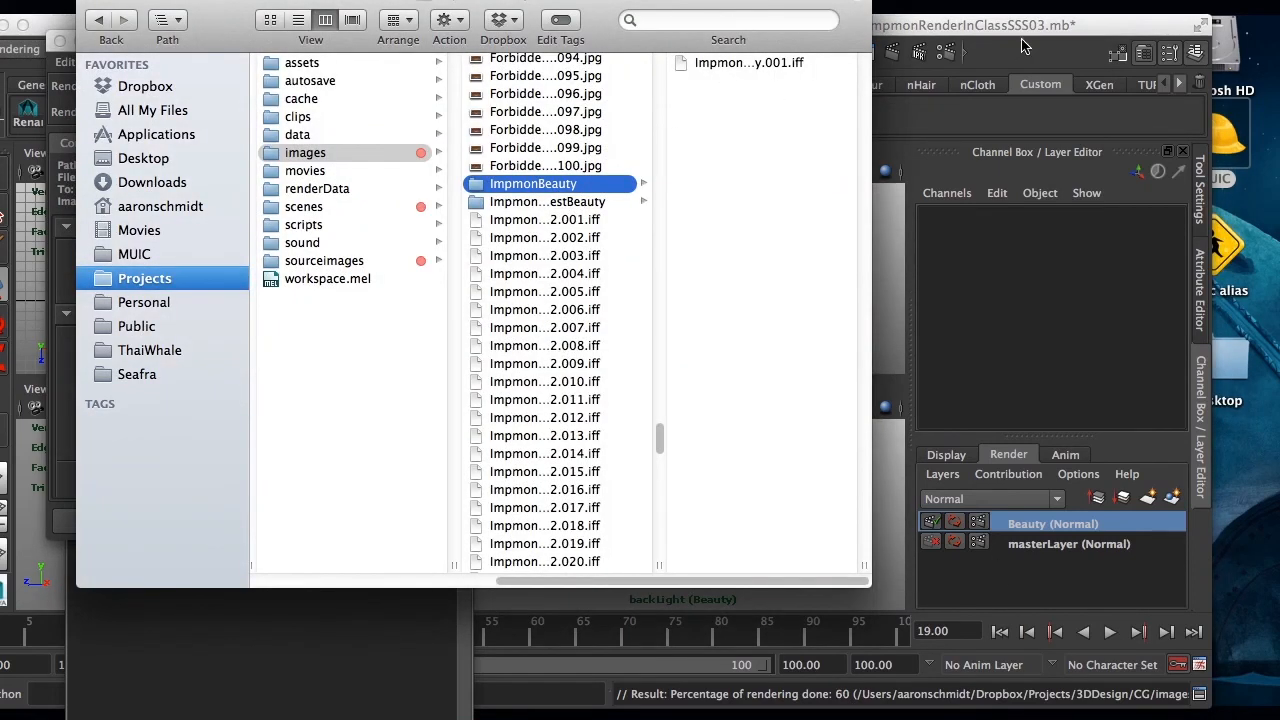
click(1119, 25)
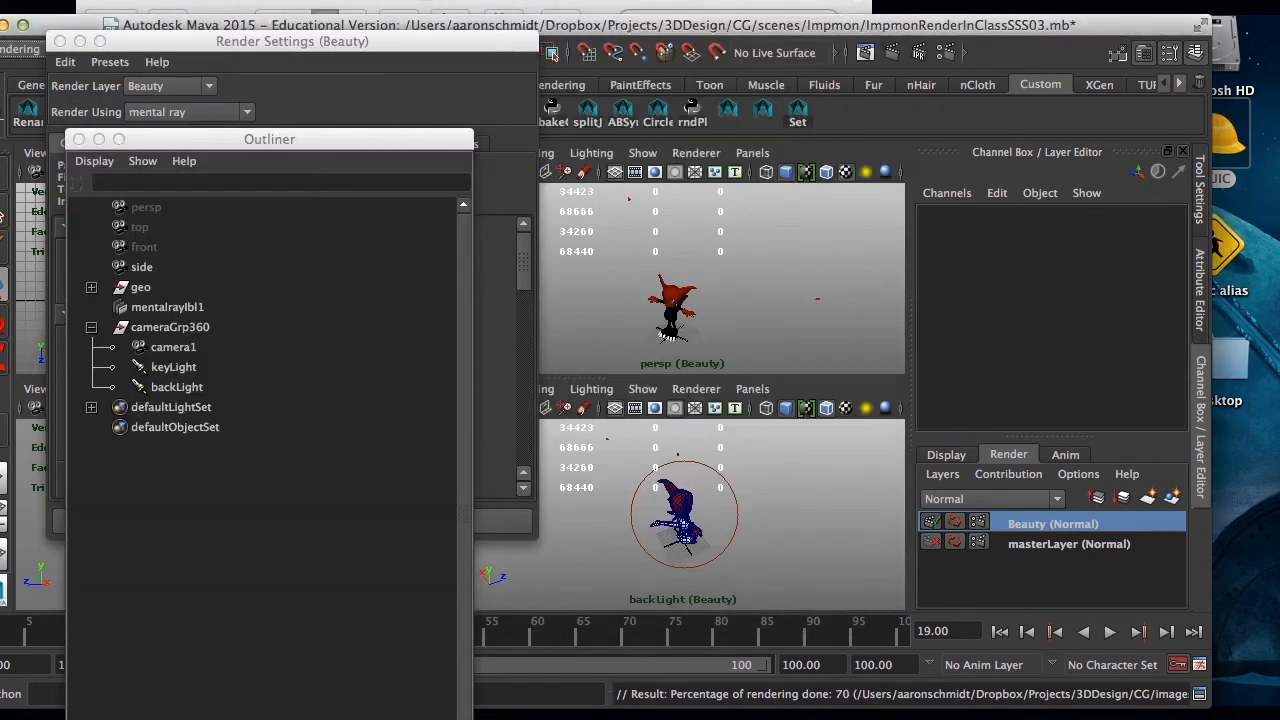
click(759, 6)
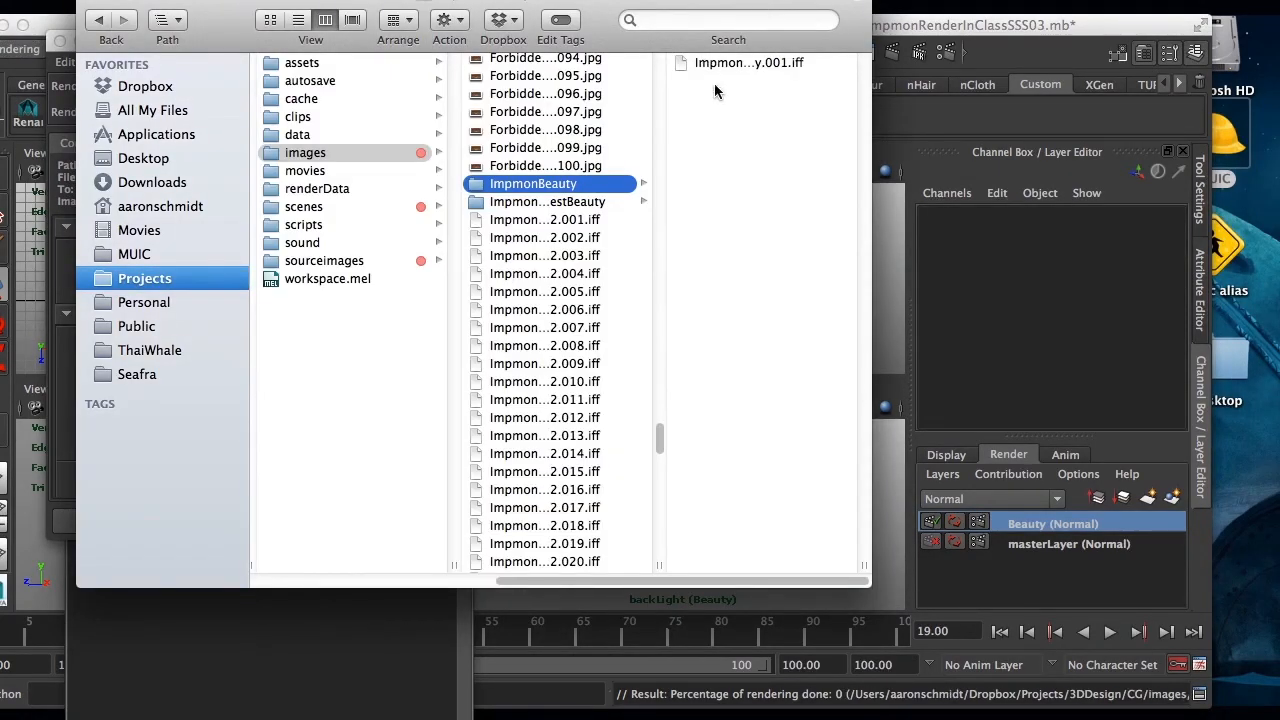
click(540, 205)
click(545, 185)
drag(682, 69, 820, 712)
drag(930, 714, 836, 714)
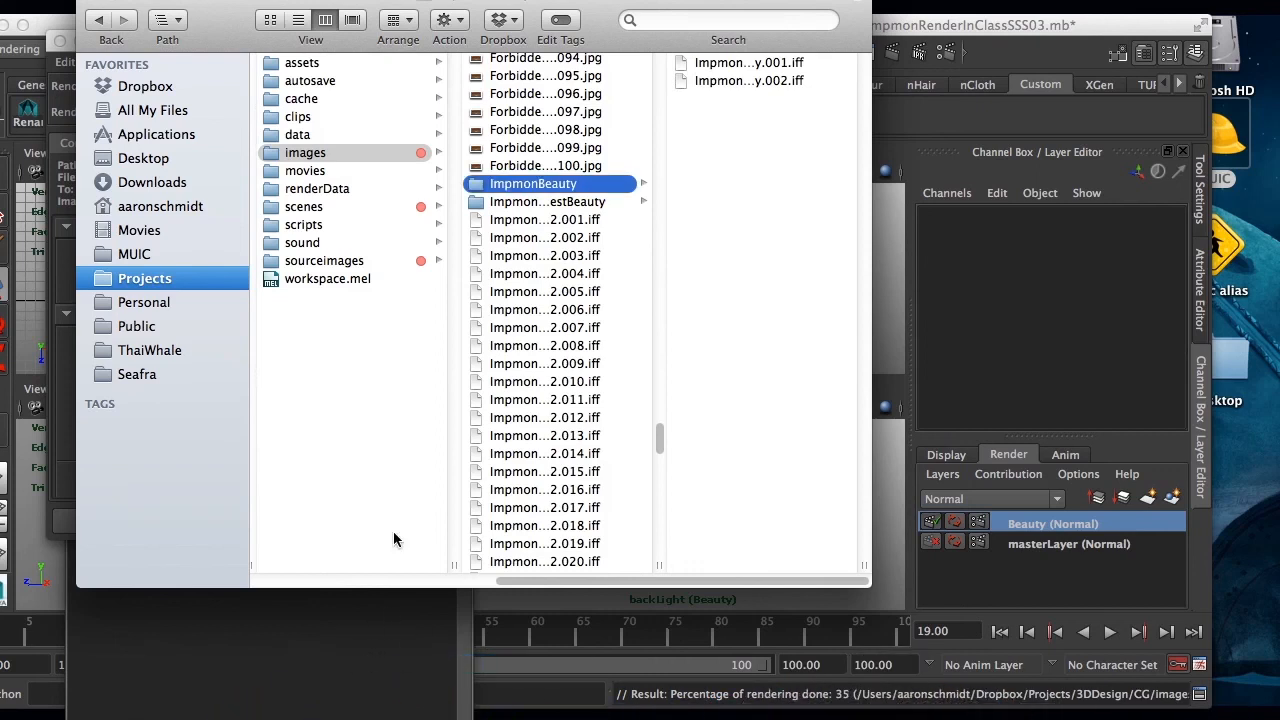
Inspect the rendered character frame in FCheck with the info window moved off the image, and close the viewer.
mouse_move(321, 716)
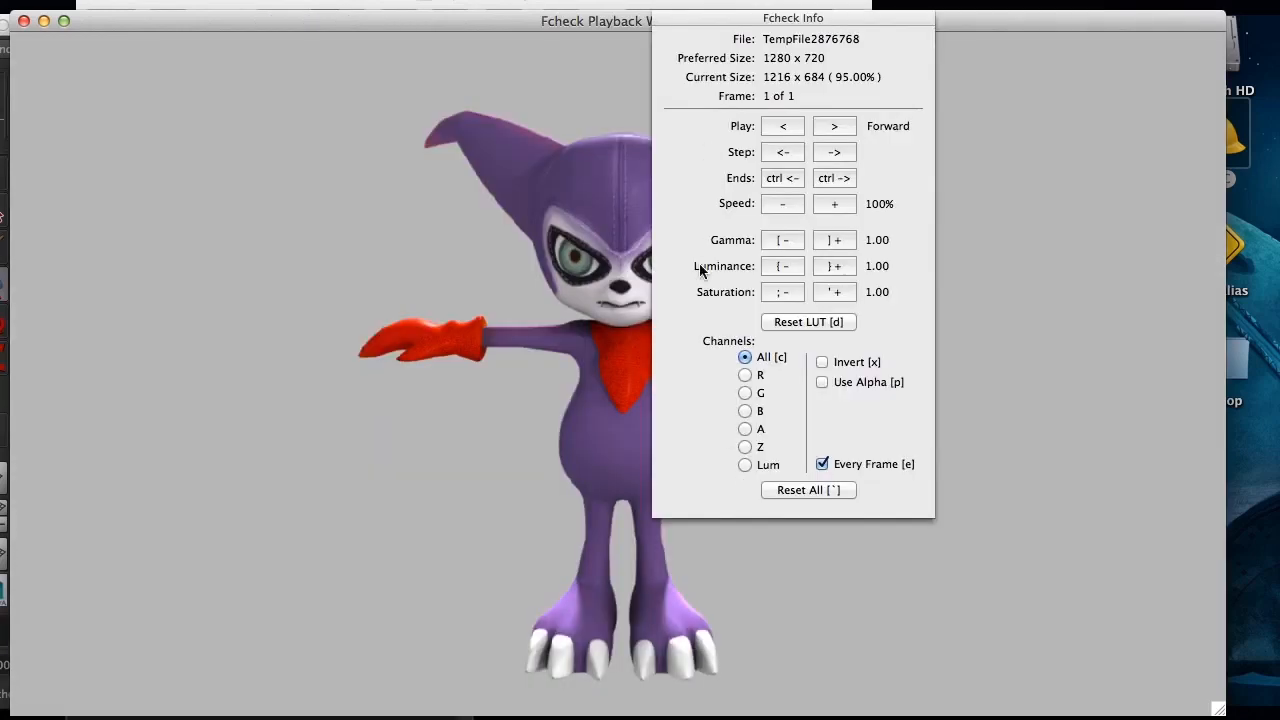
drag(690, 22, 1049, 64)
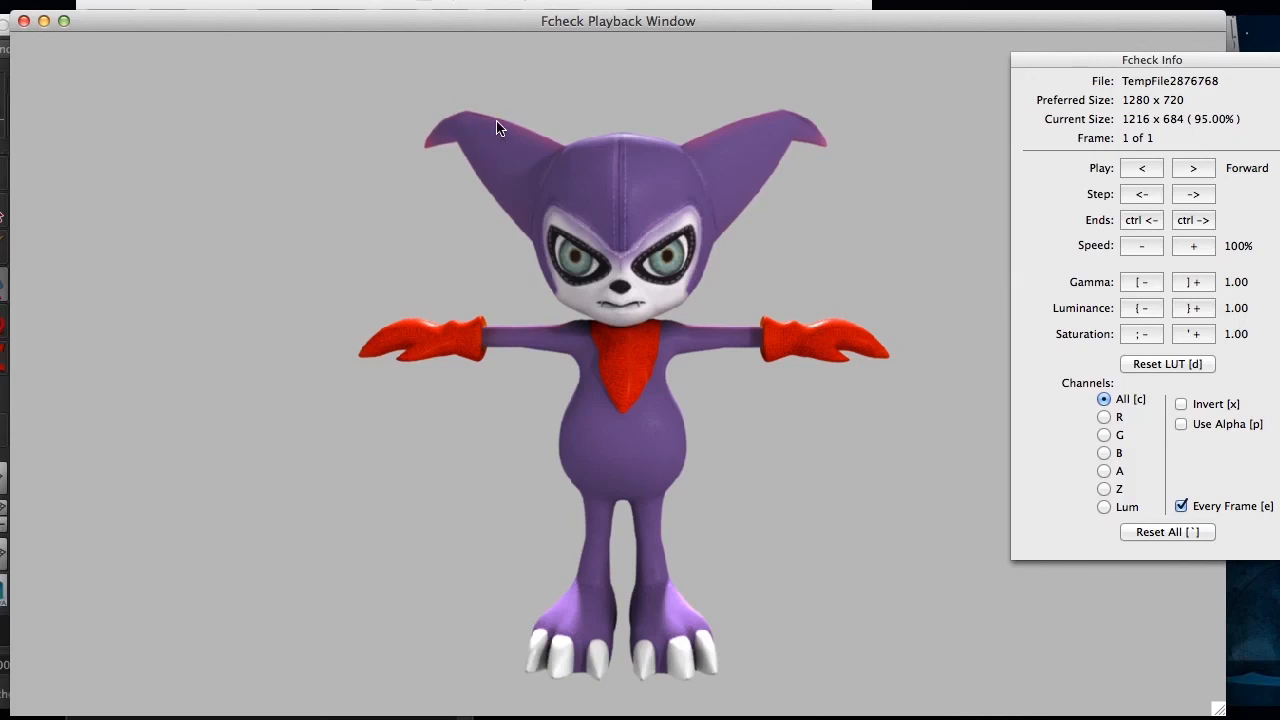
click(25, 22)
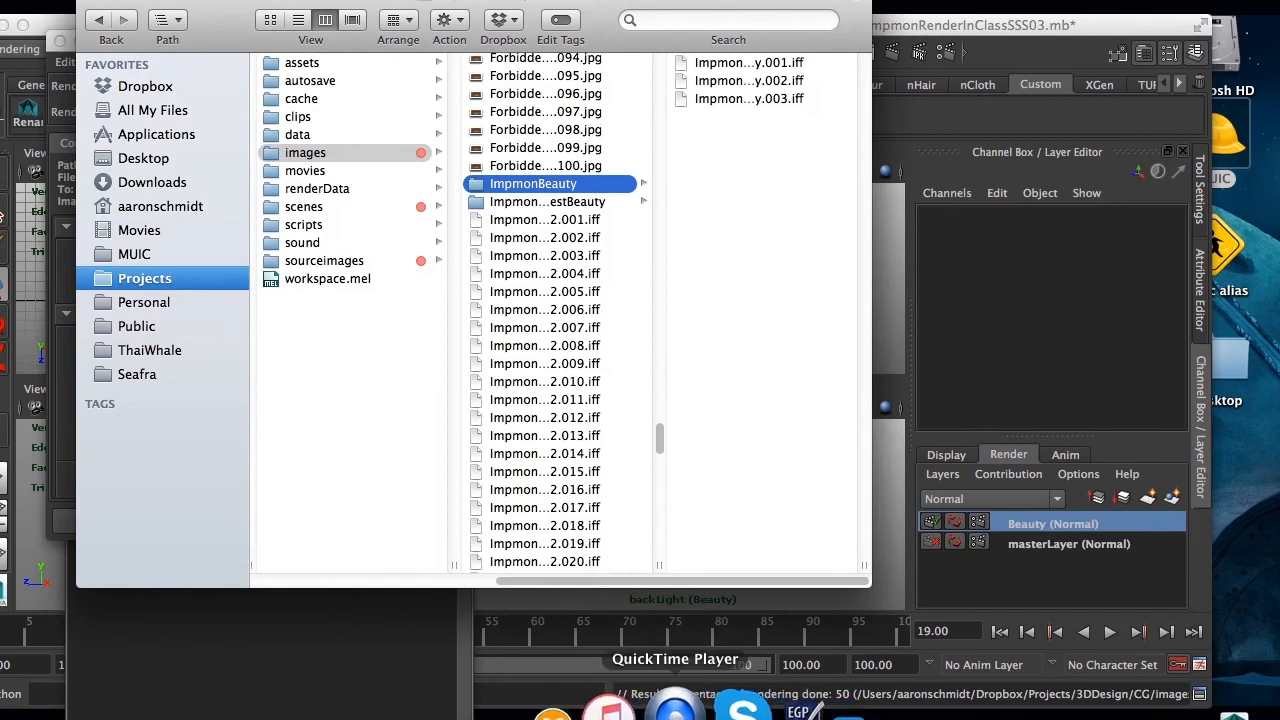